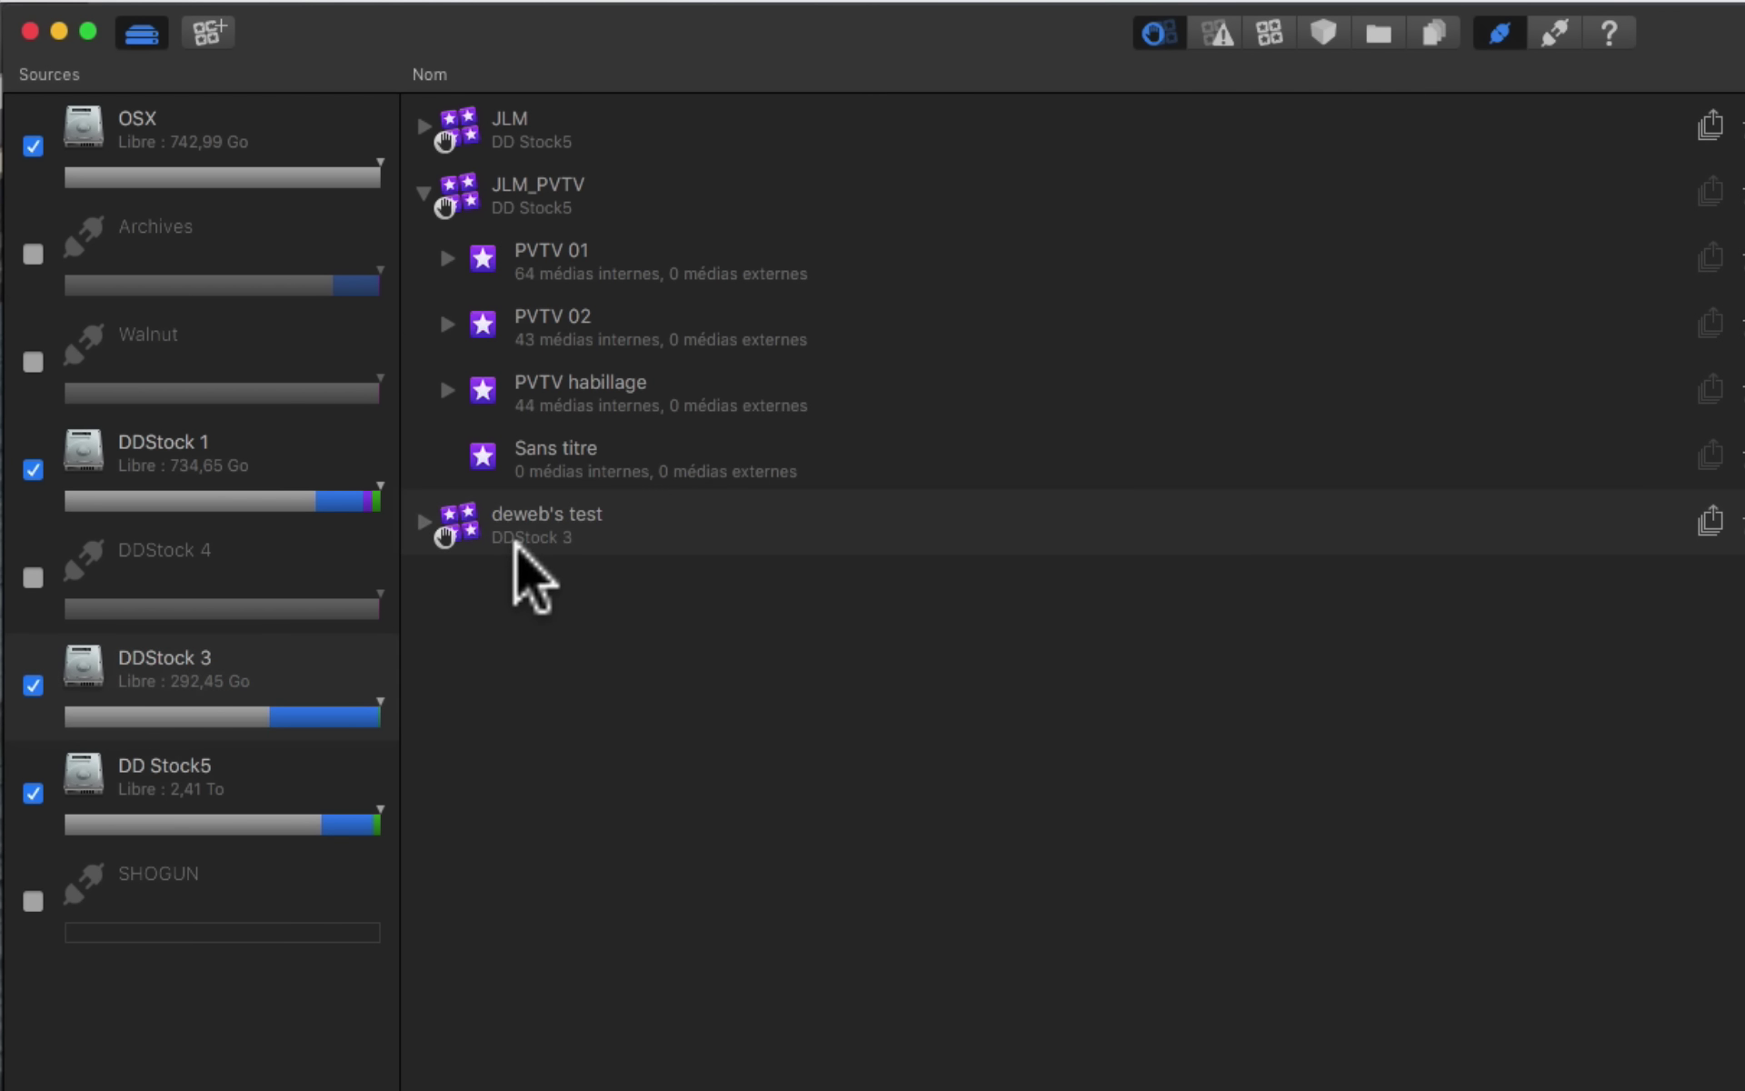
Step: Limit the source drives to DDStock 3 alone, then switch the selection to DD Stock5 alone
{"action": "left_click", "coordinate": [33, 793]}
{"action": "left_click", "coordinate": [33, 145]}
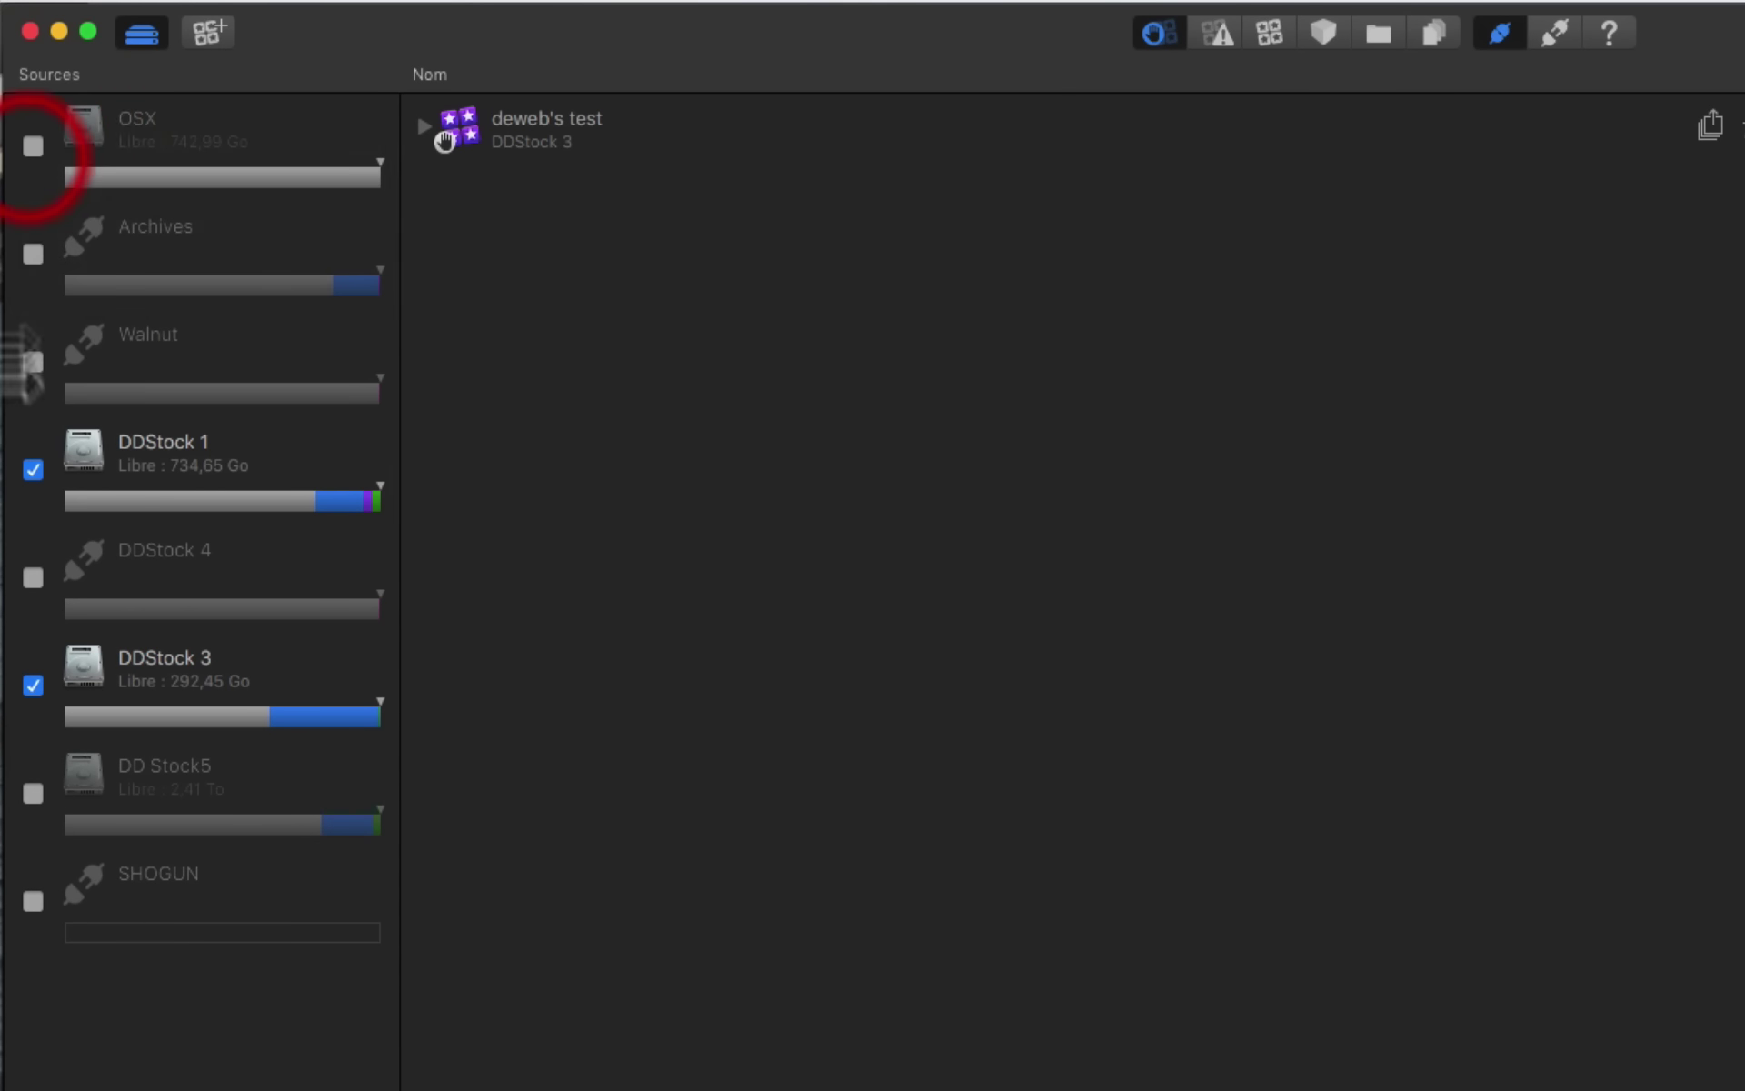
{"action": "left_click", "coordinate": [33, 469]}
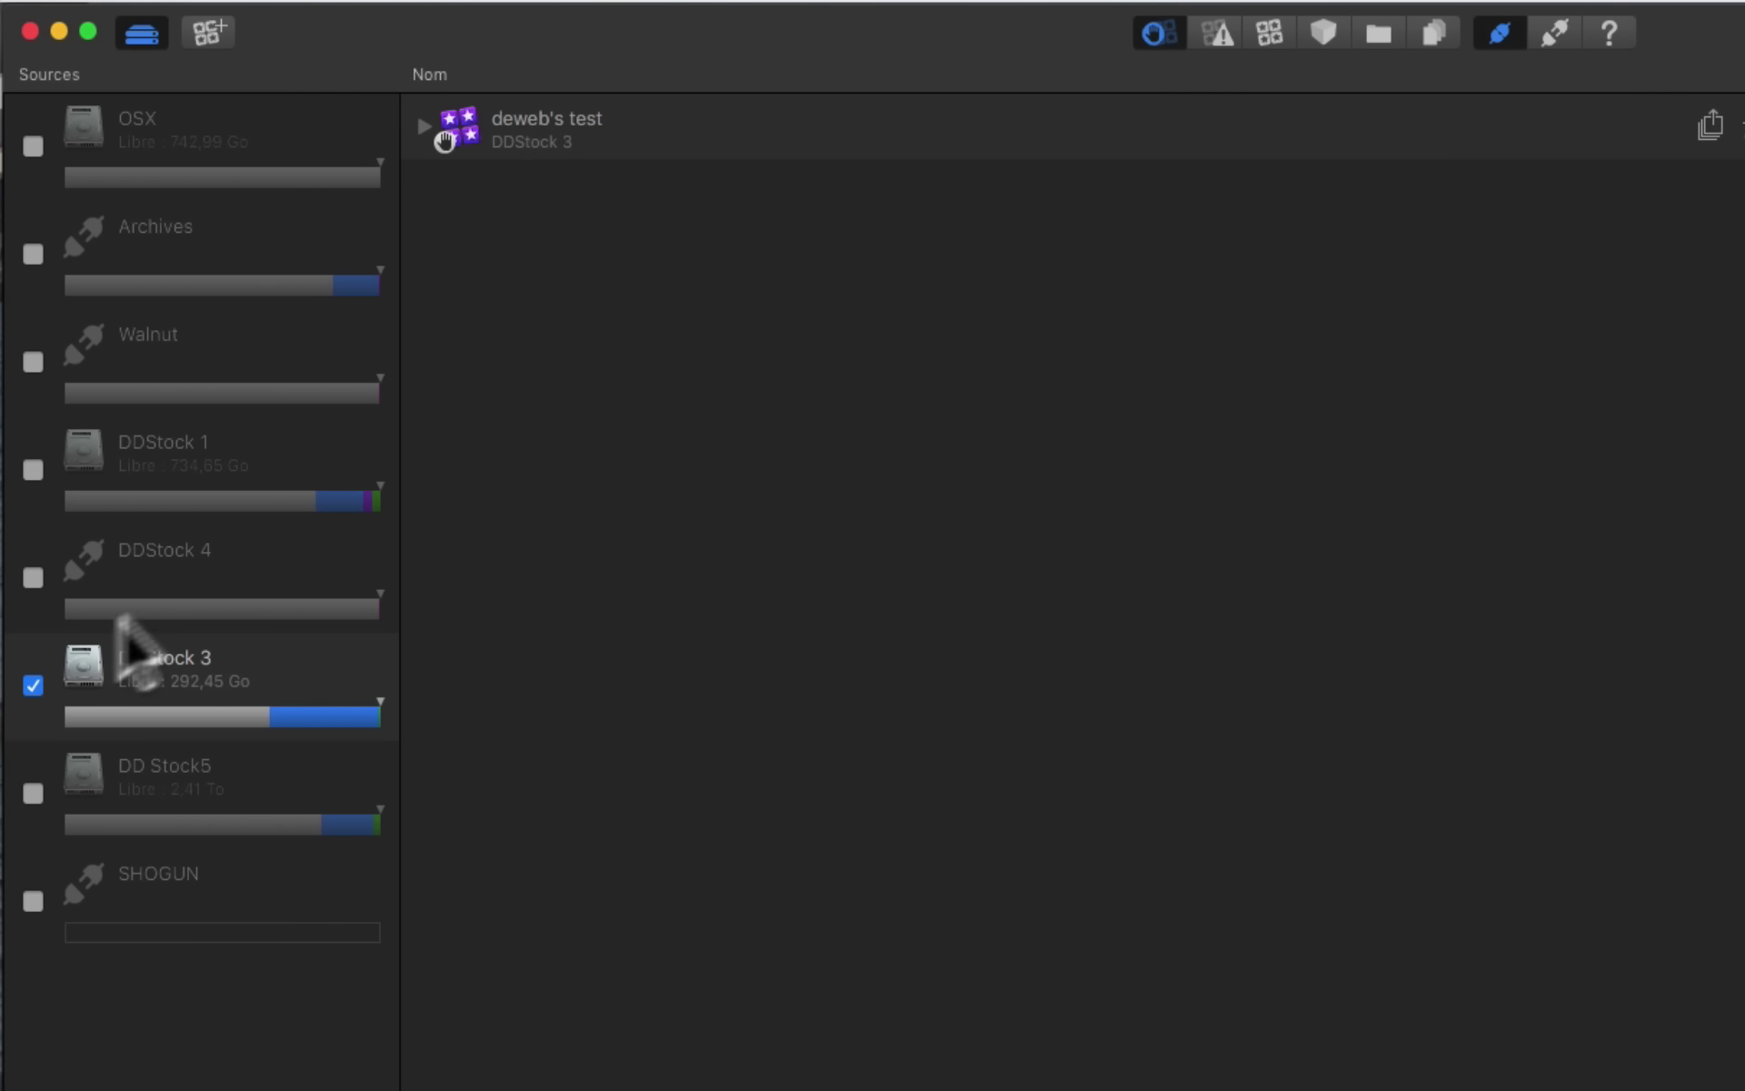
{"action": "left_click", "coordinate": [33, 686]}
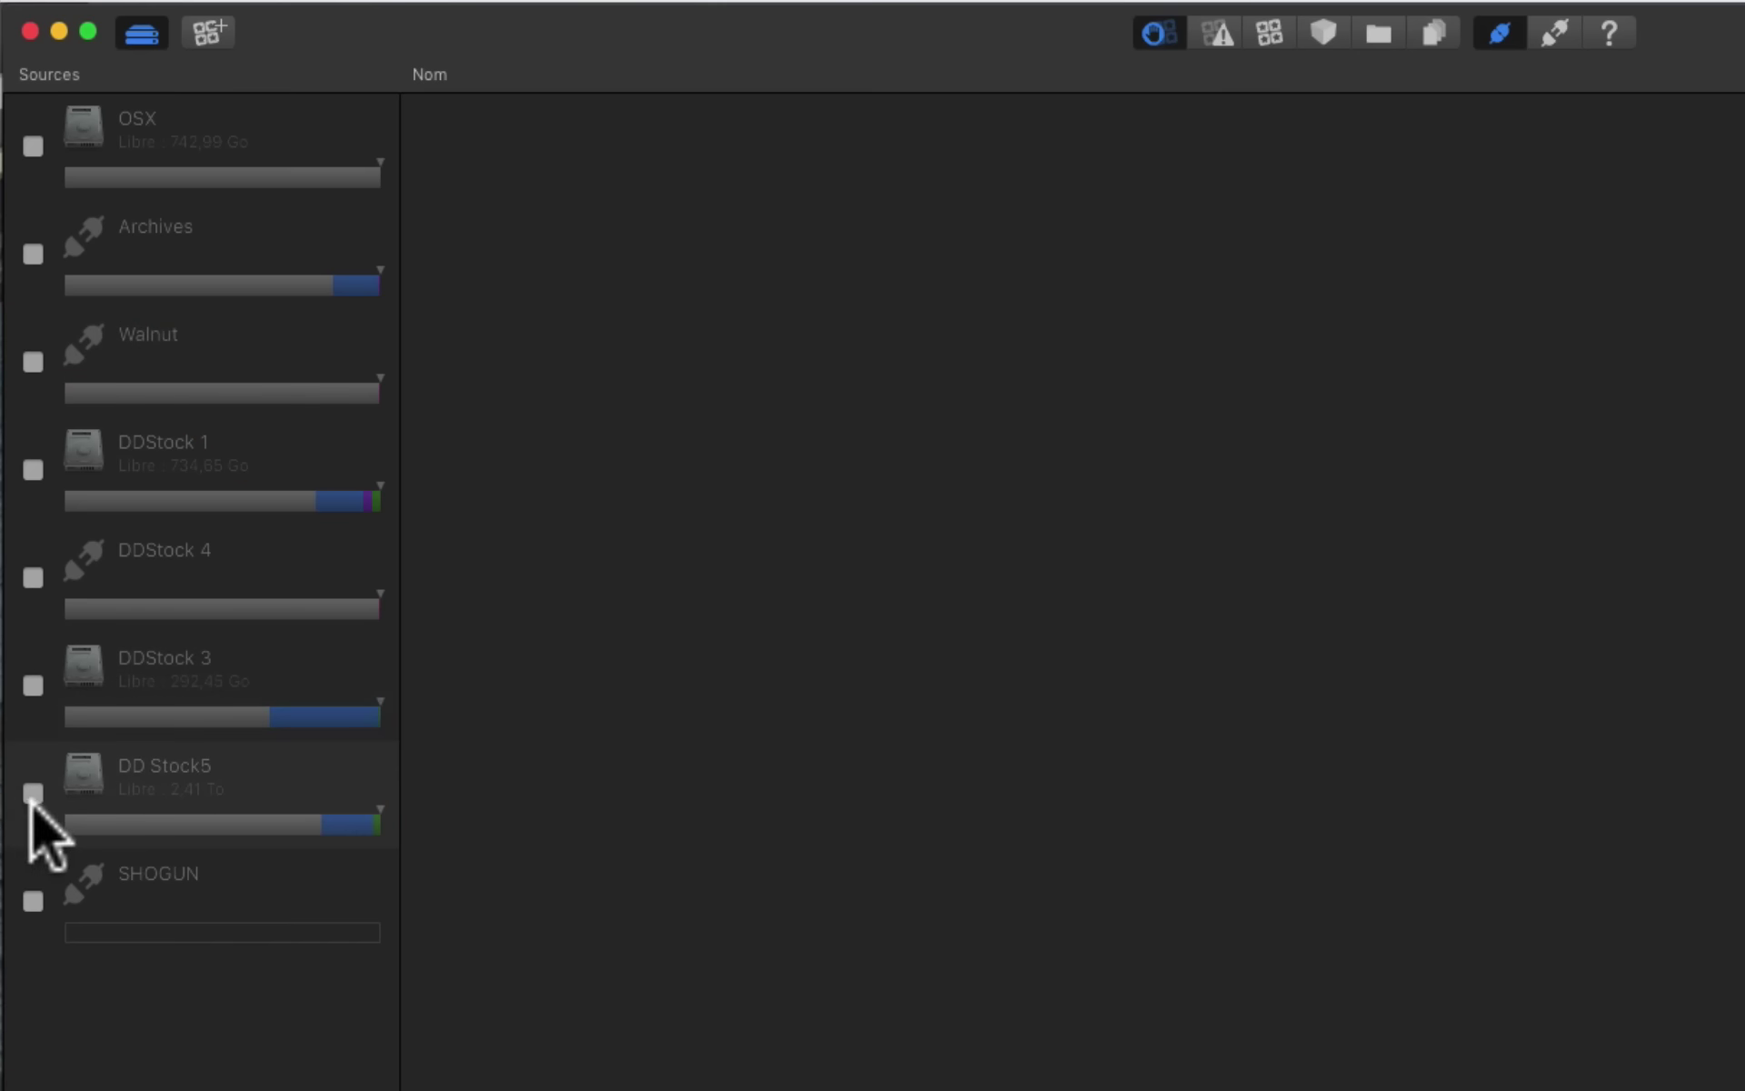
{"action": "left_click", "coordinate": [32, 793]}
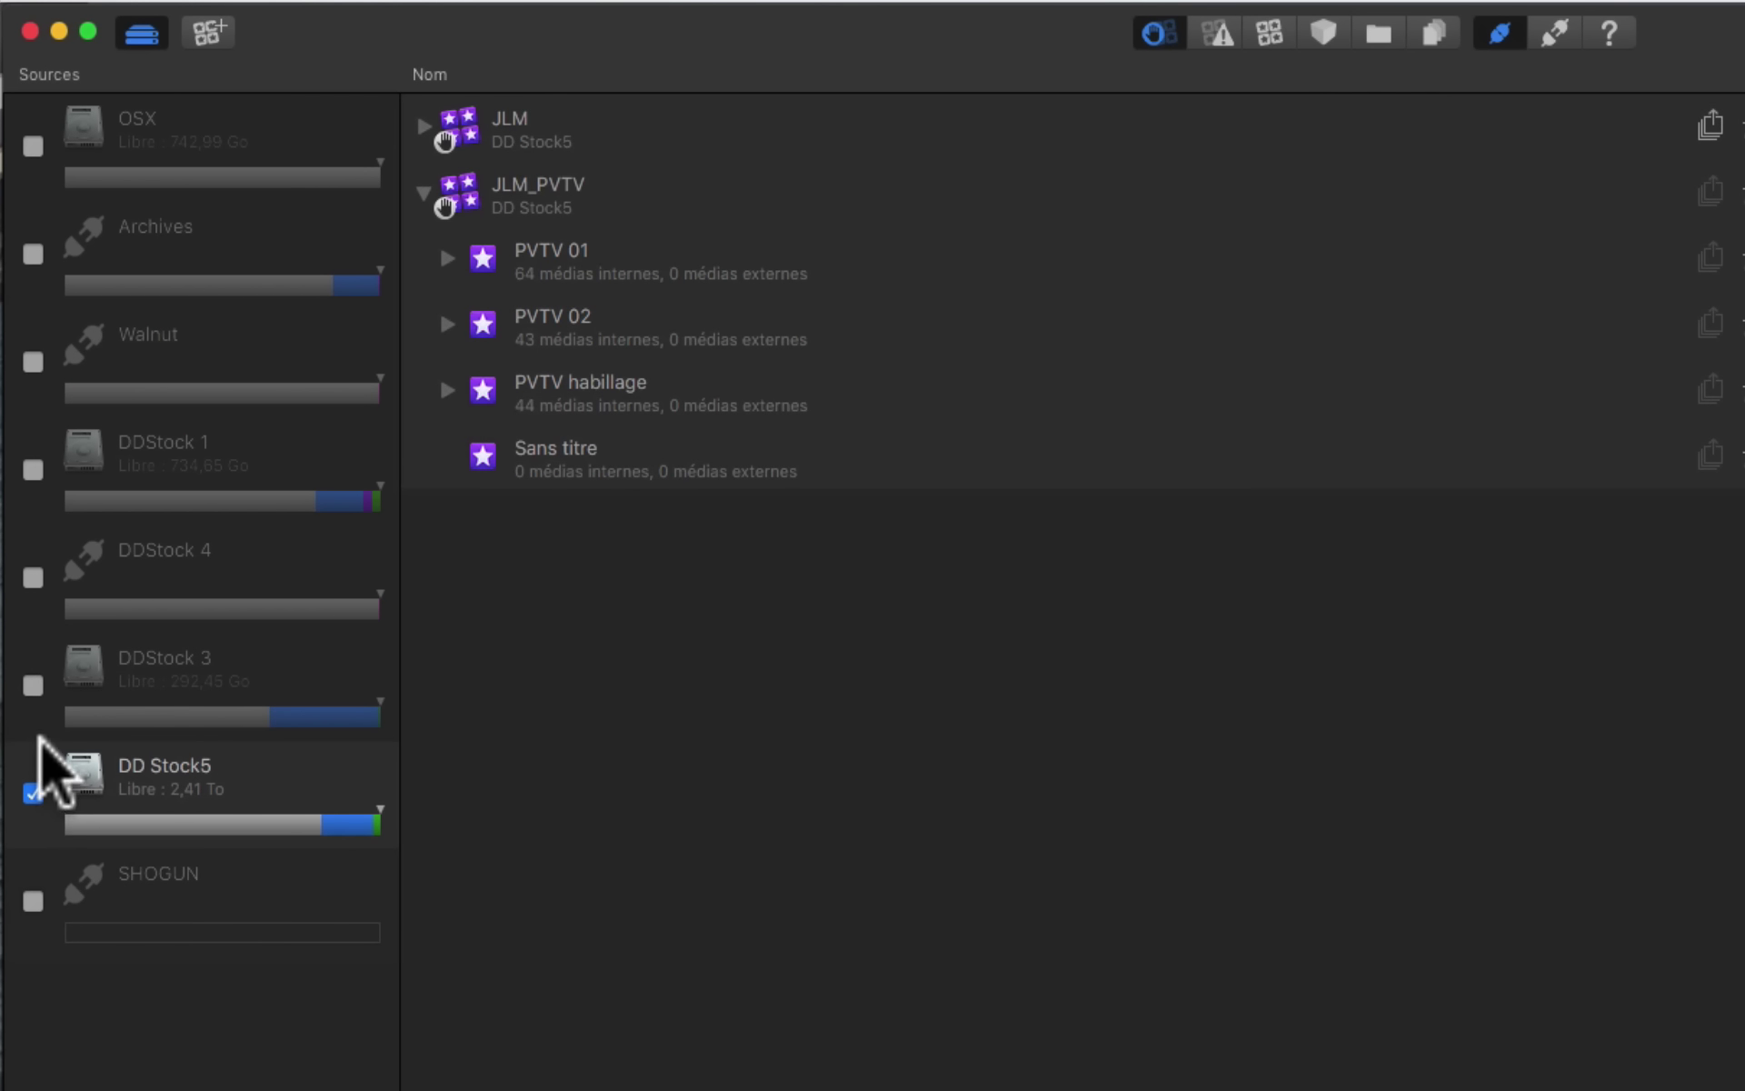
Step: Make DDStock 1 the only selected source drive and show all its other libraries that are not open
{"action": "left_click", "coordinate": [33, 793]}
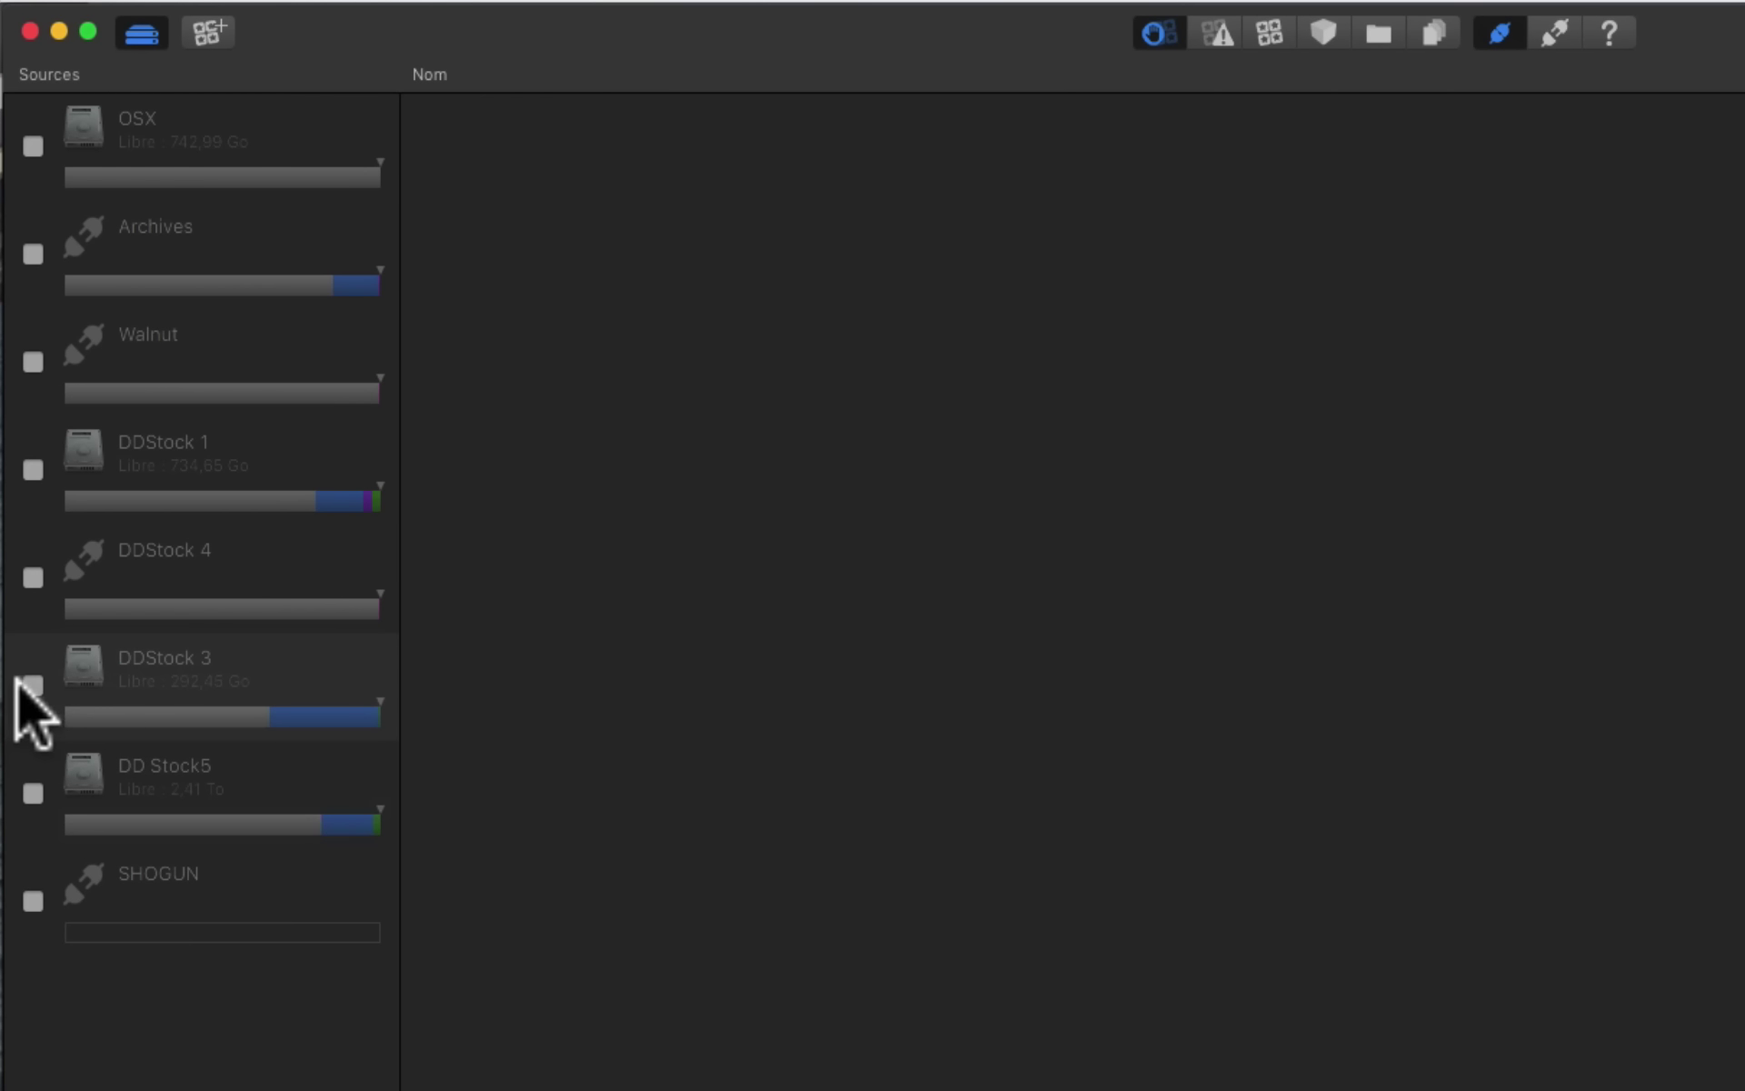
{"action": "left_click", "coordinate": [33, 469]}
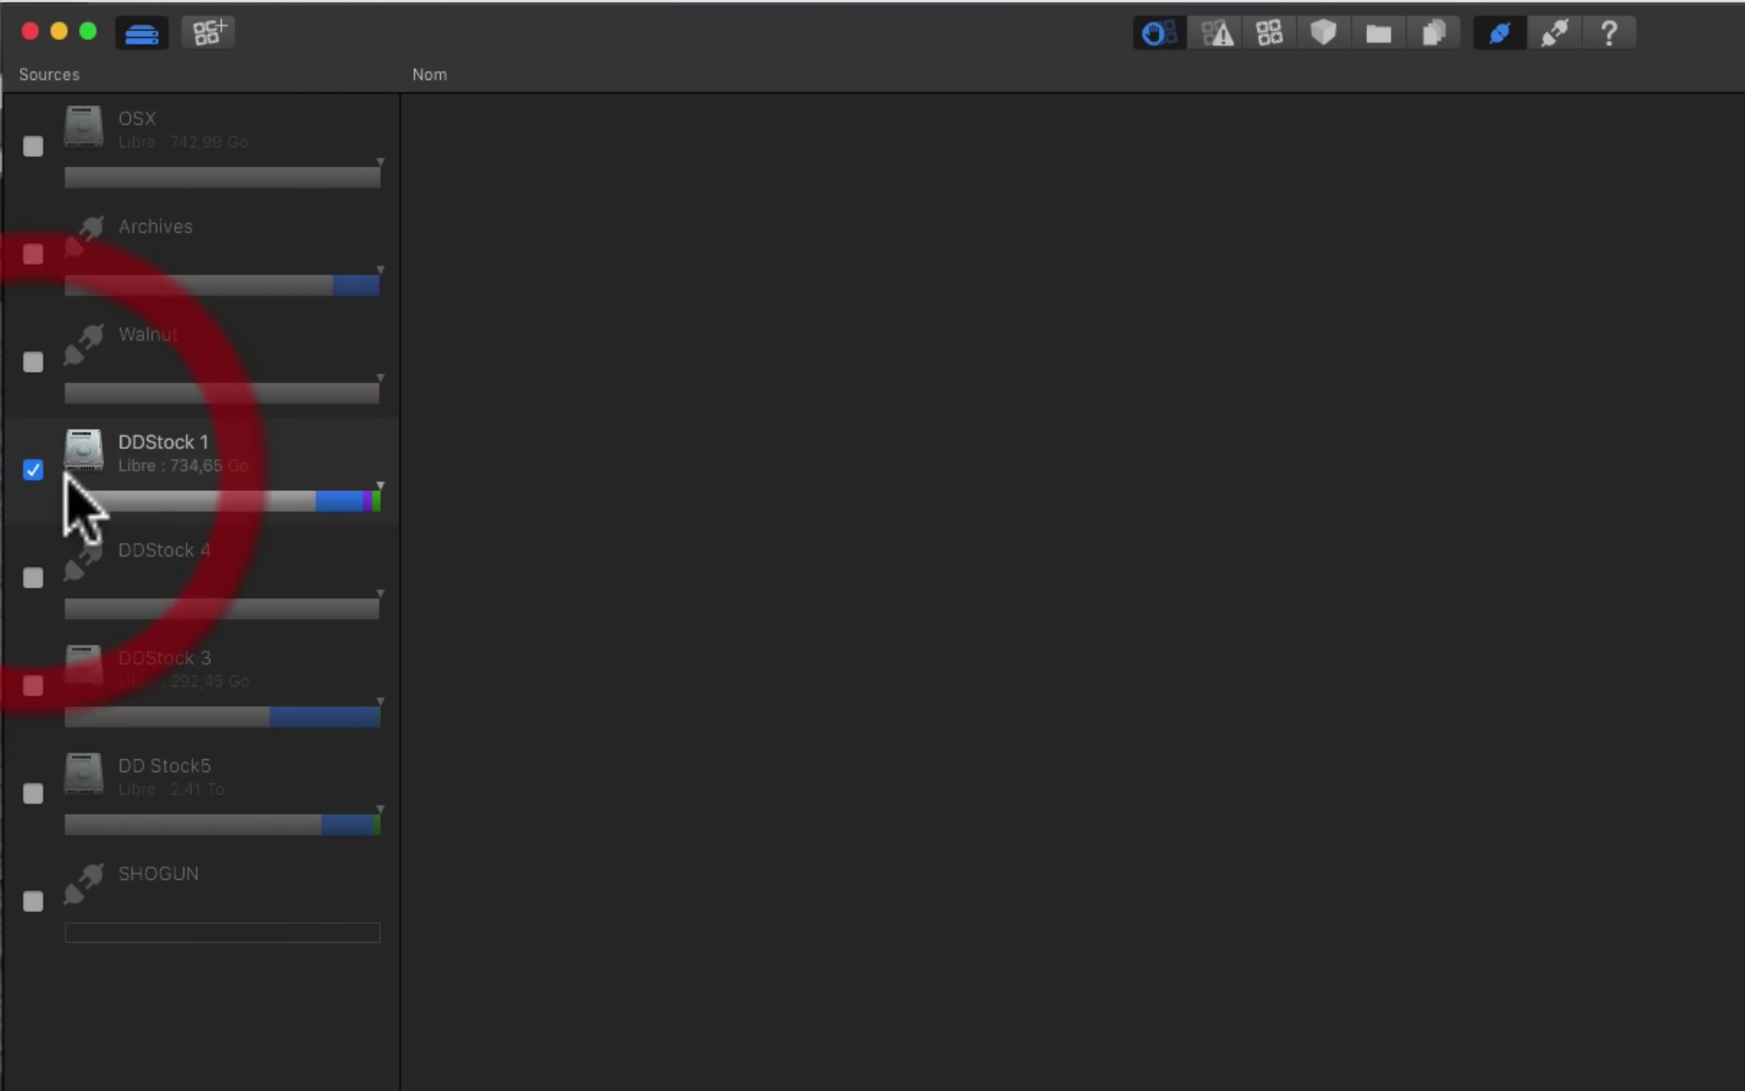
{"action": "left_click", "coordinate": [1151, 33]}
{"action": "left_click", "coordinate": [1269, 35]}
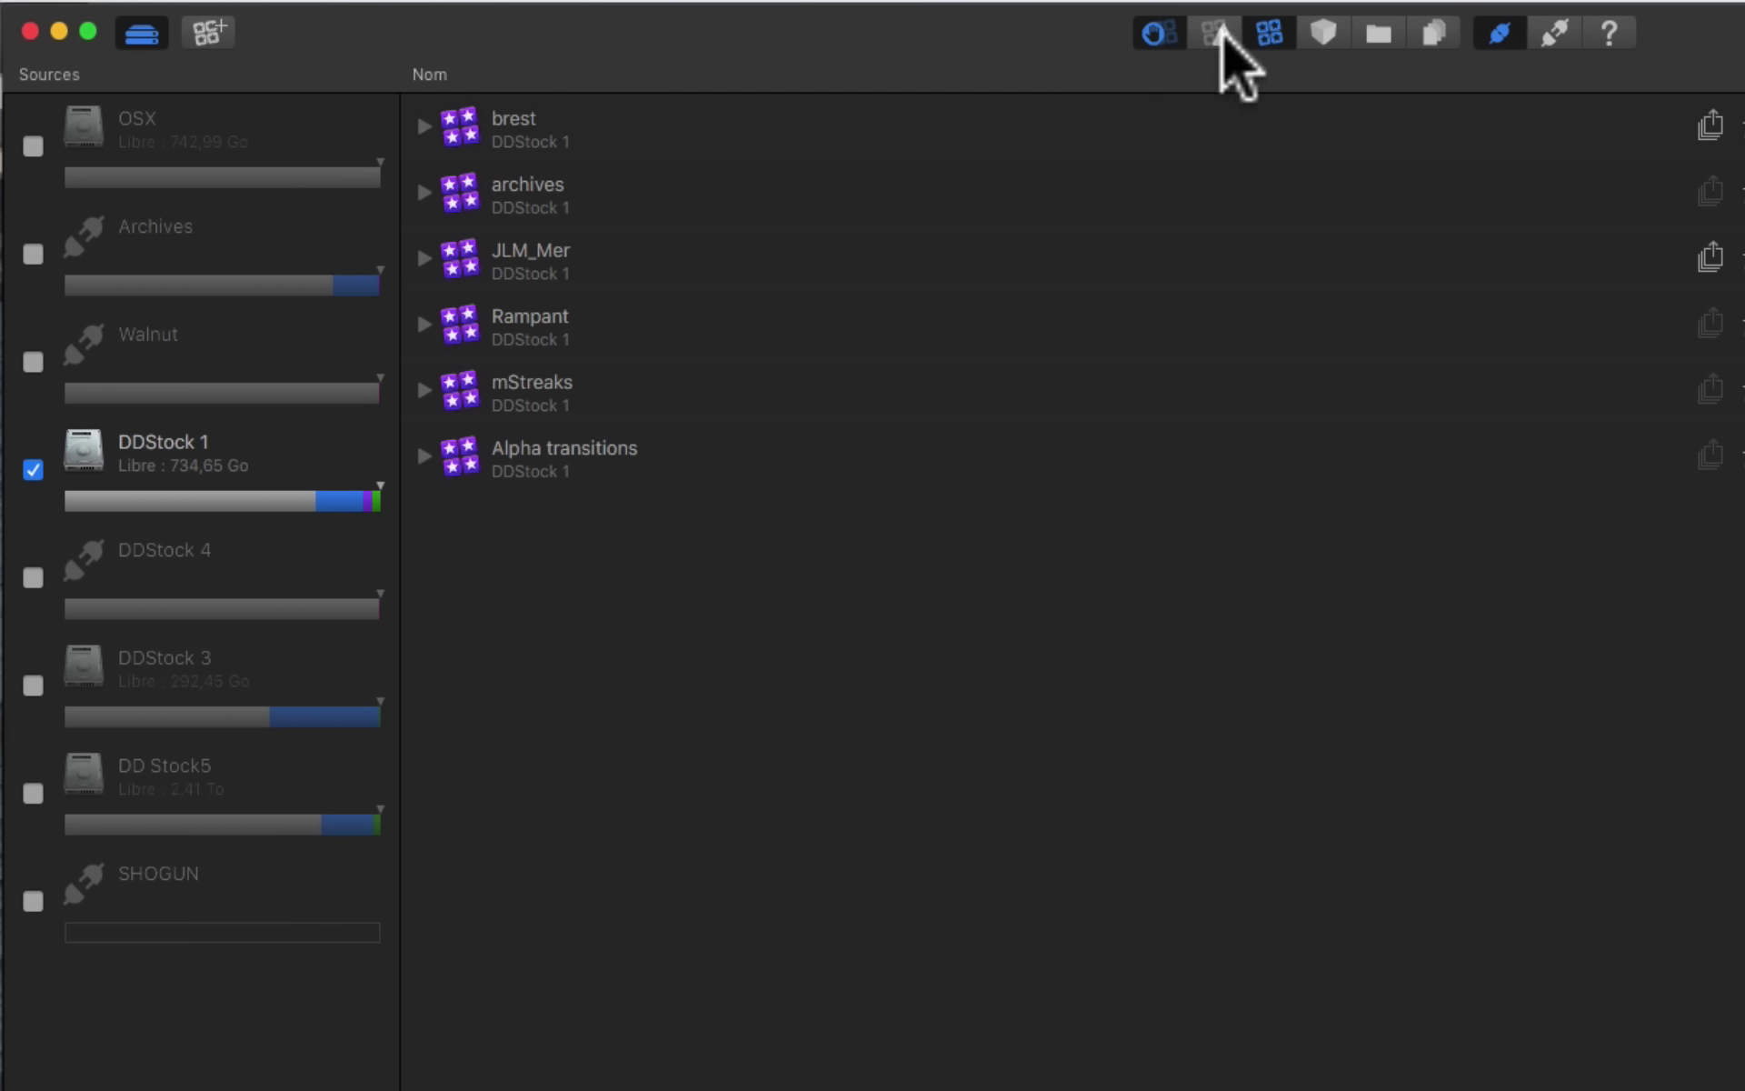
Step: Add the OSX drive's libraries to the list and remove them again
{"action": "left_click", "coordinate": [33, 145]}
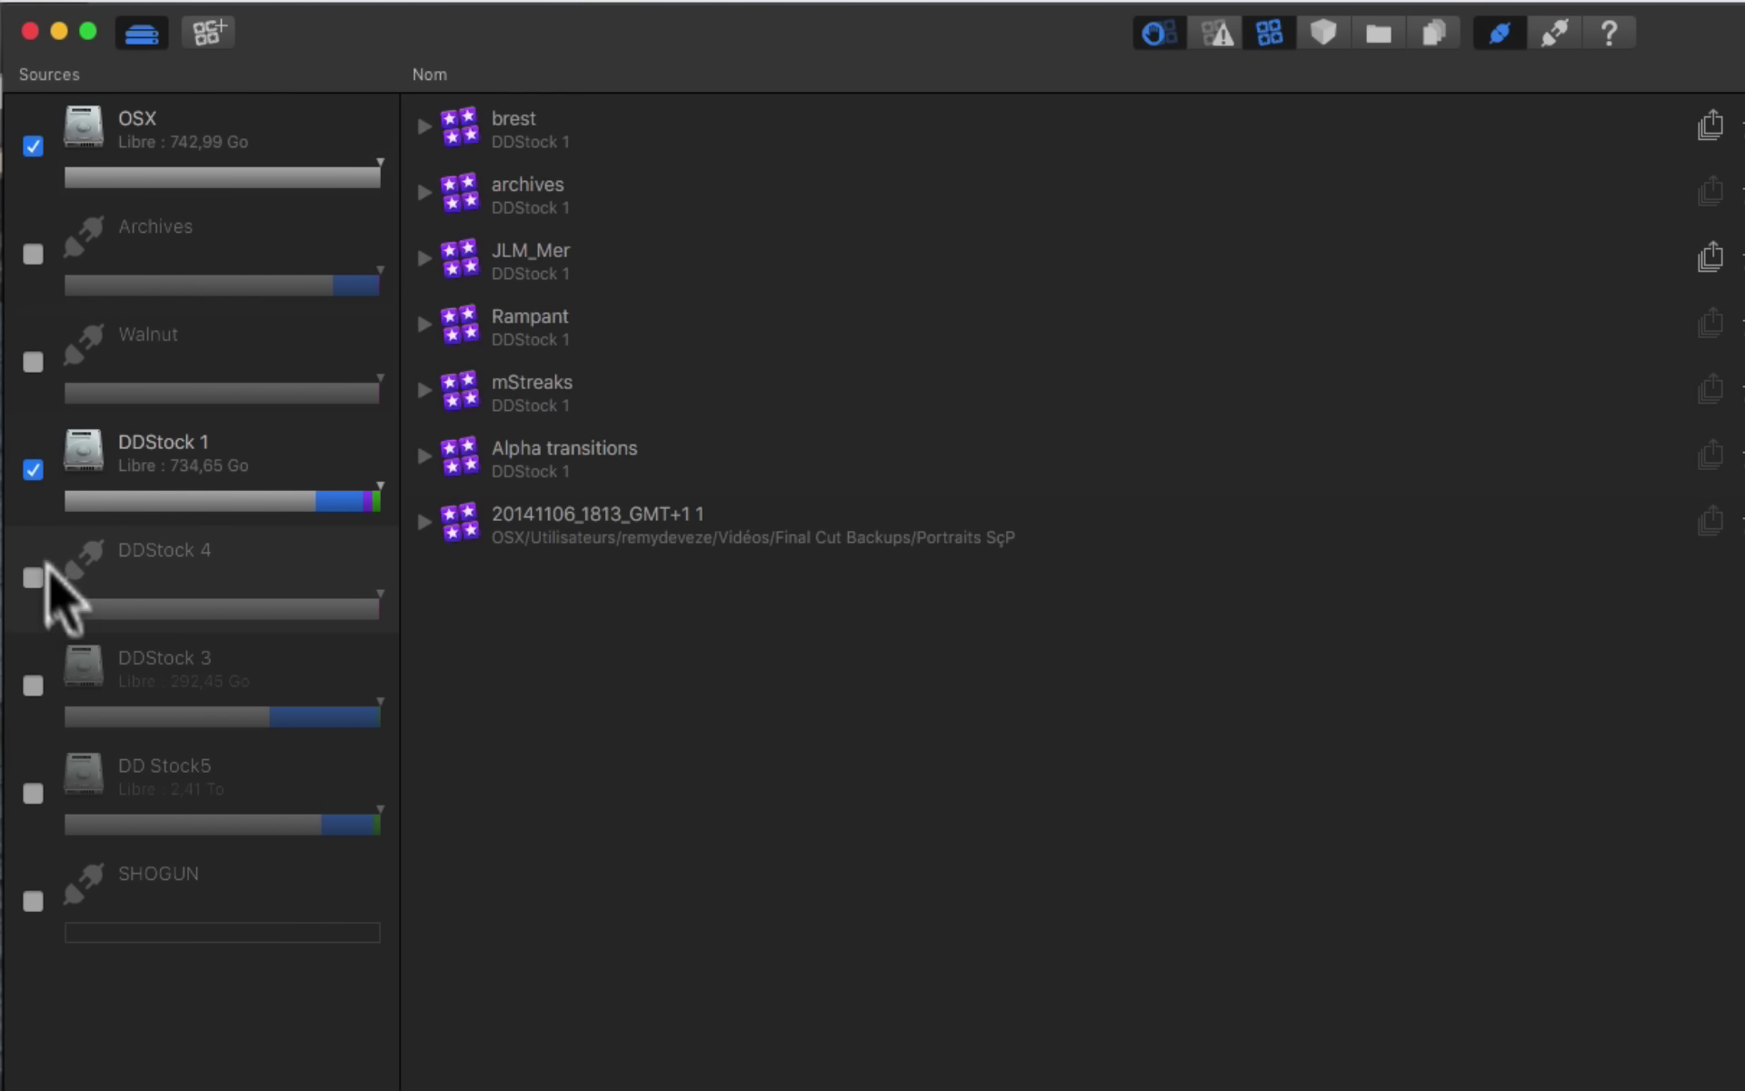
{"action": "left_click", "coordinate": [33, 148]}
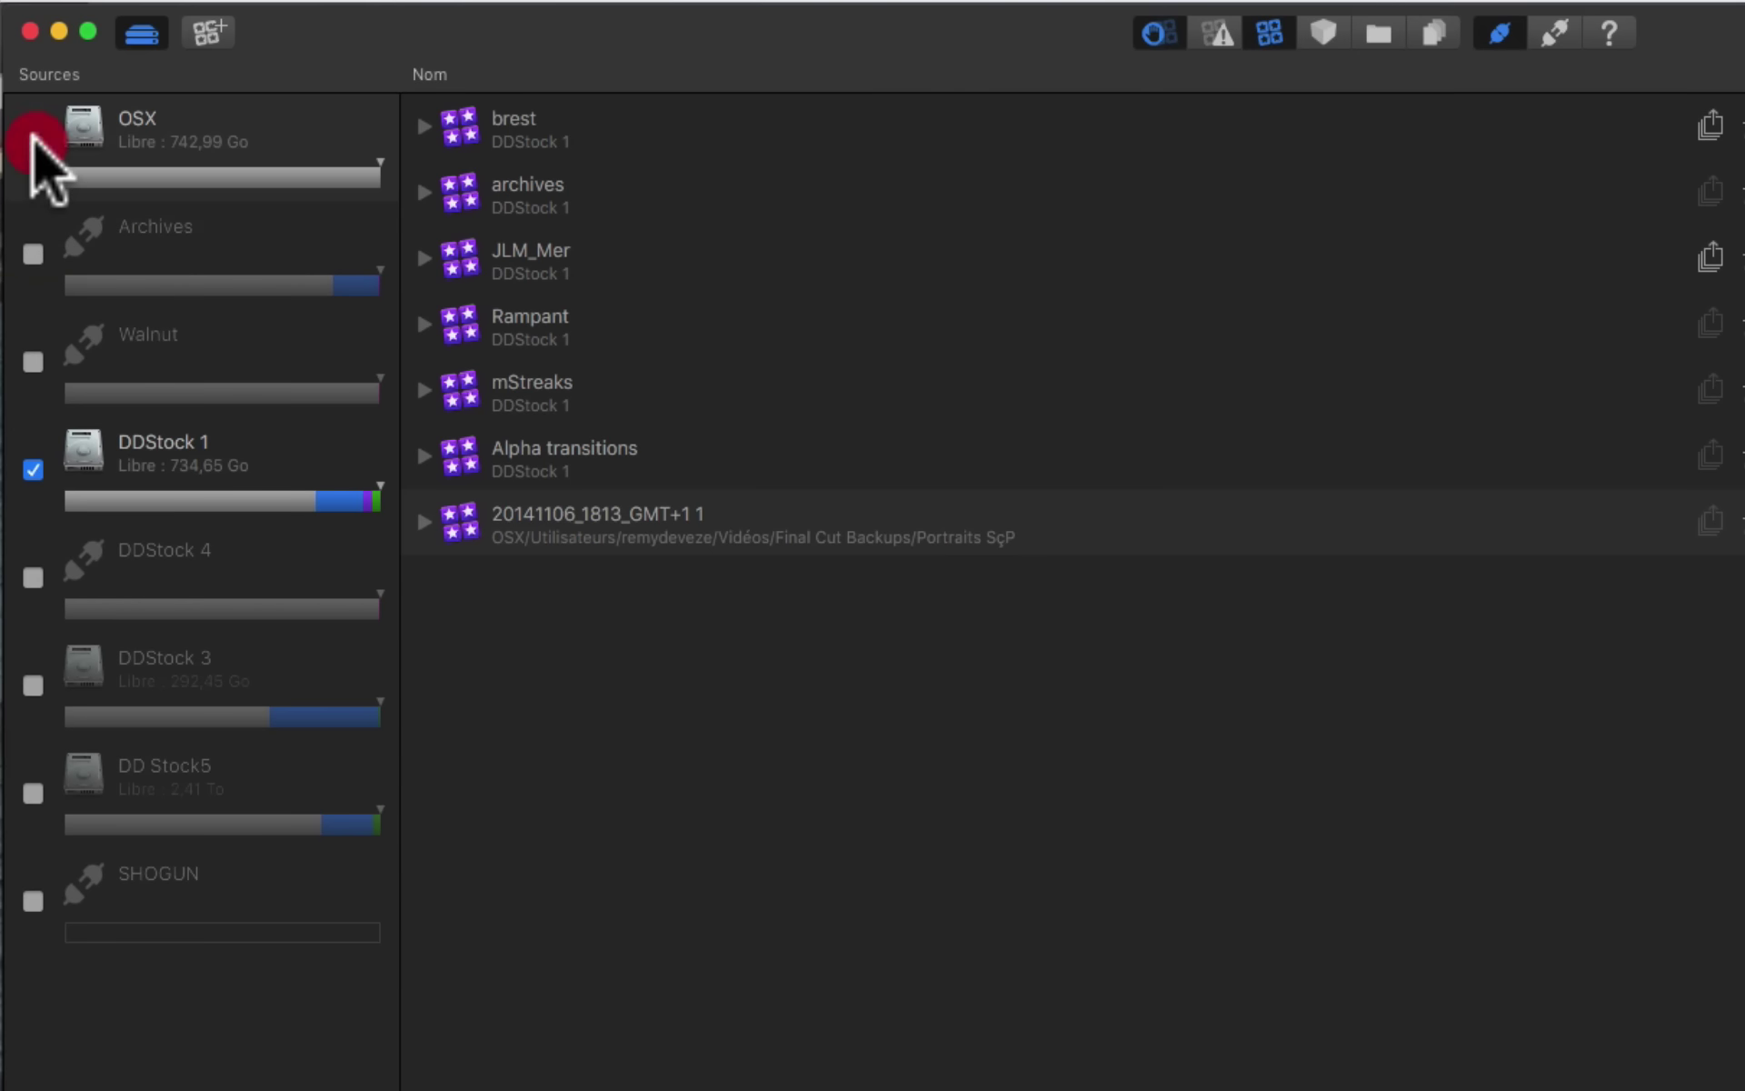
Step: Switch the source to the disconnected Archives drive, show and hide its offline libraries, and deselect the drive
{"action": "left_click", "coordinate": [33, 469]}
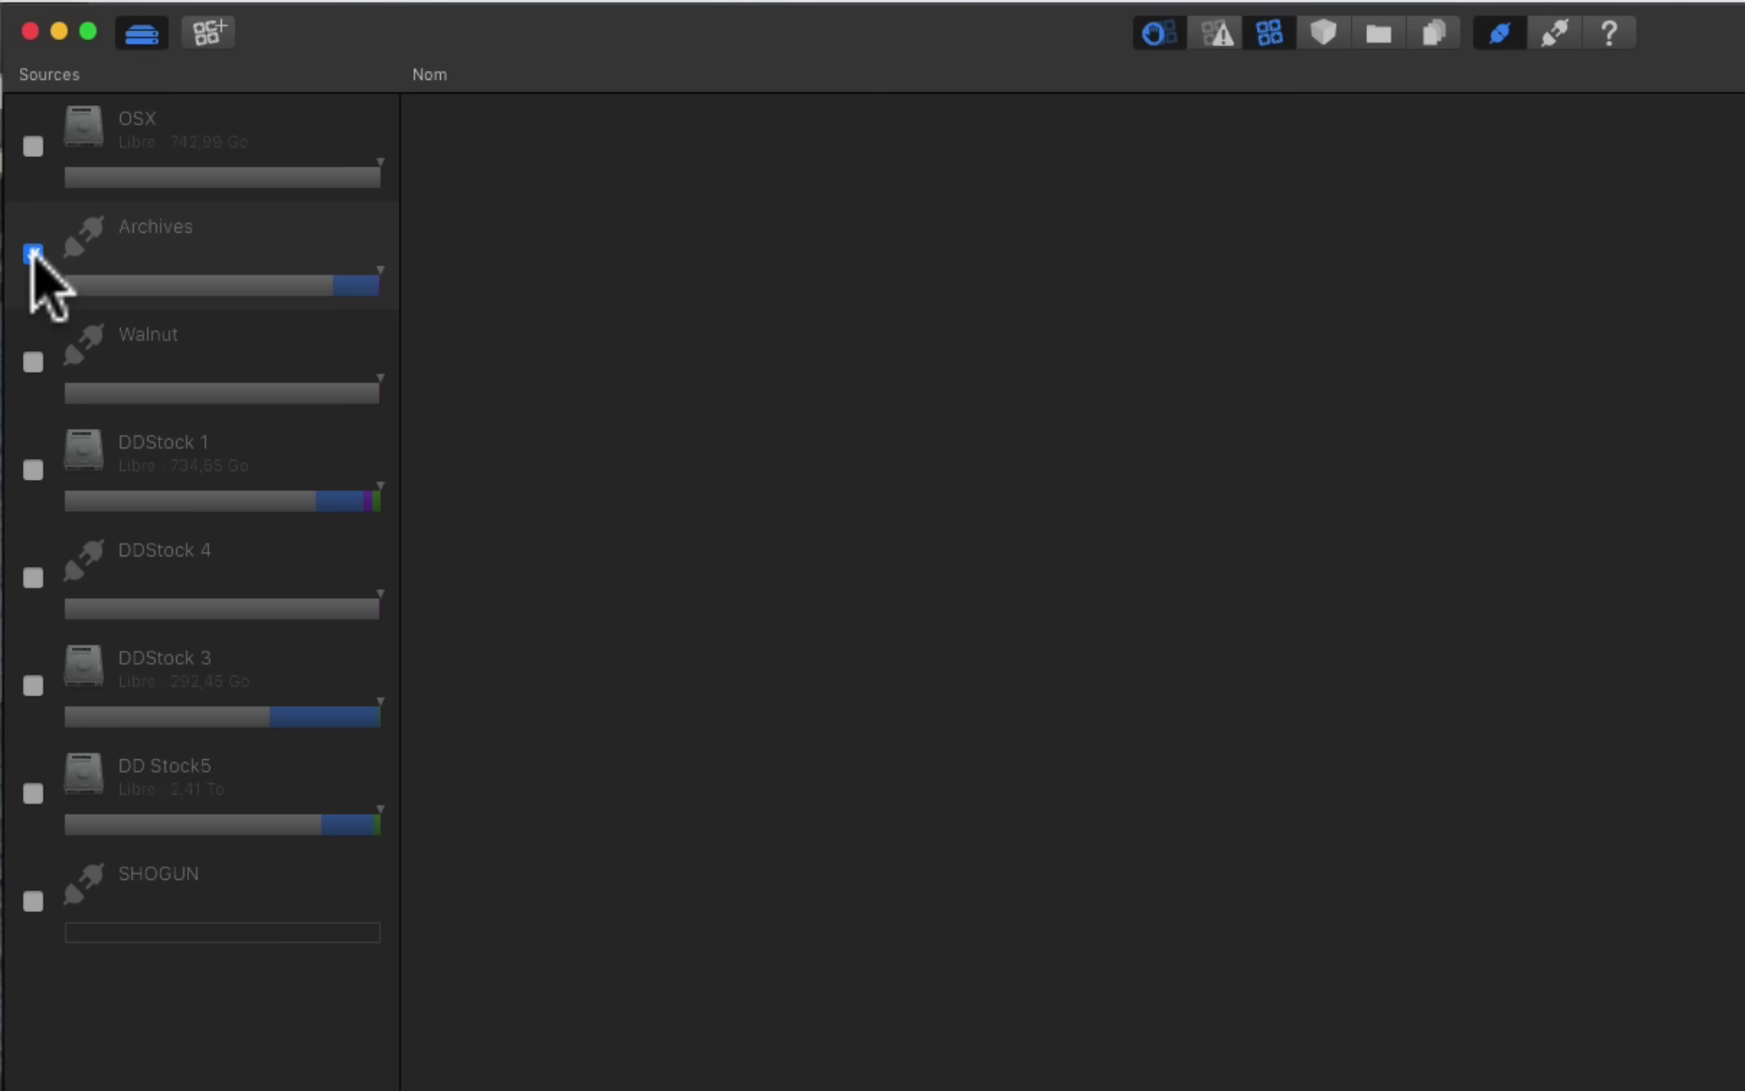
{"action": "left_click", "coordinate": [1554, 35]}
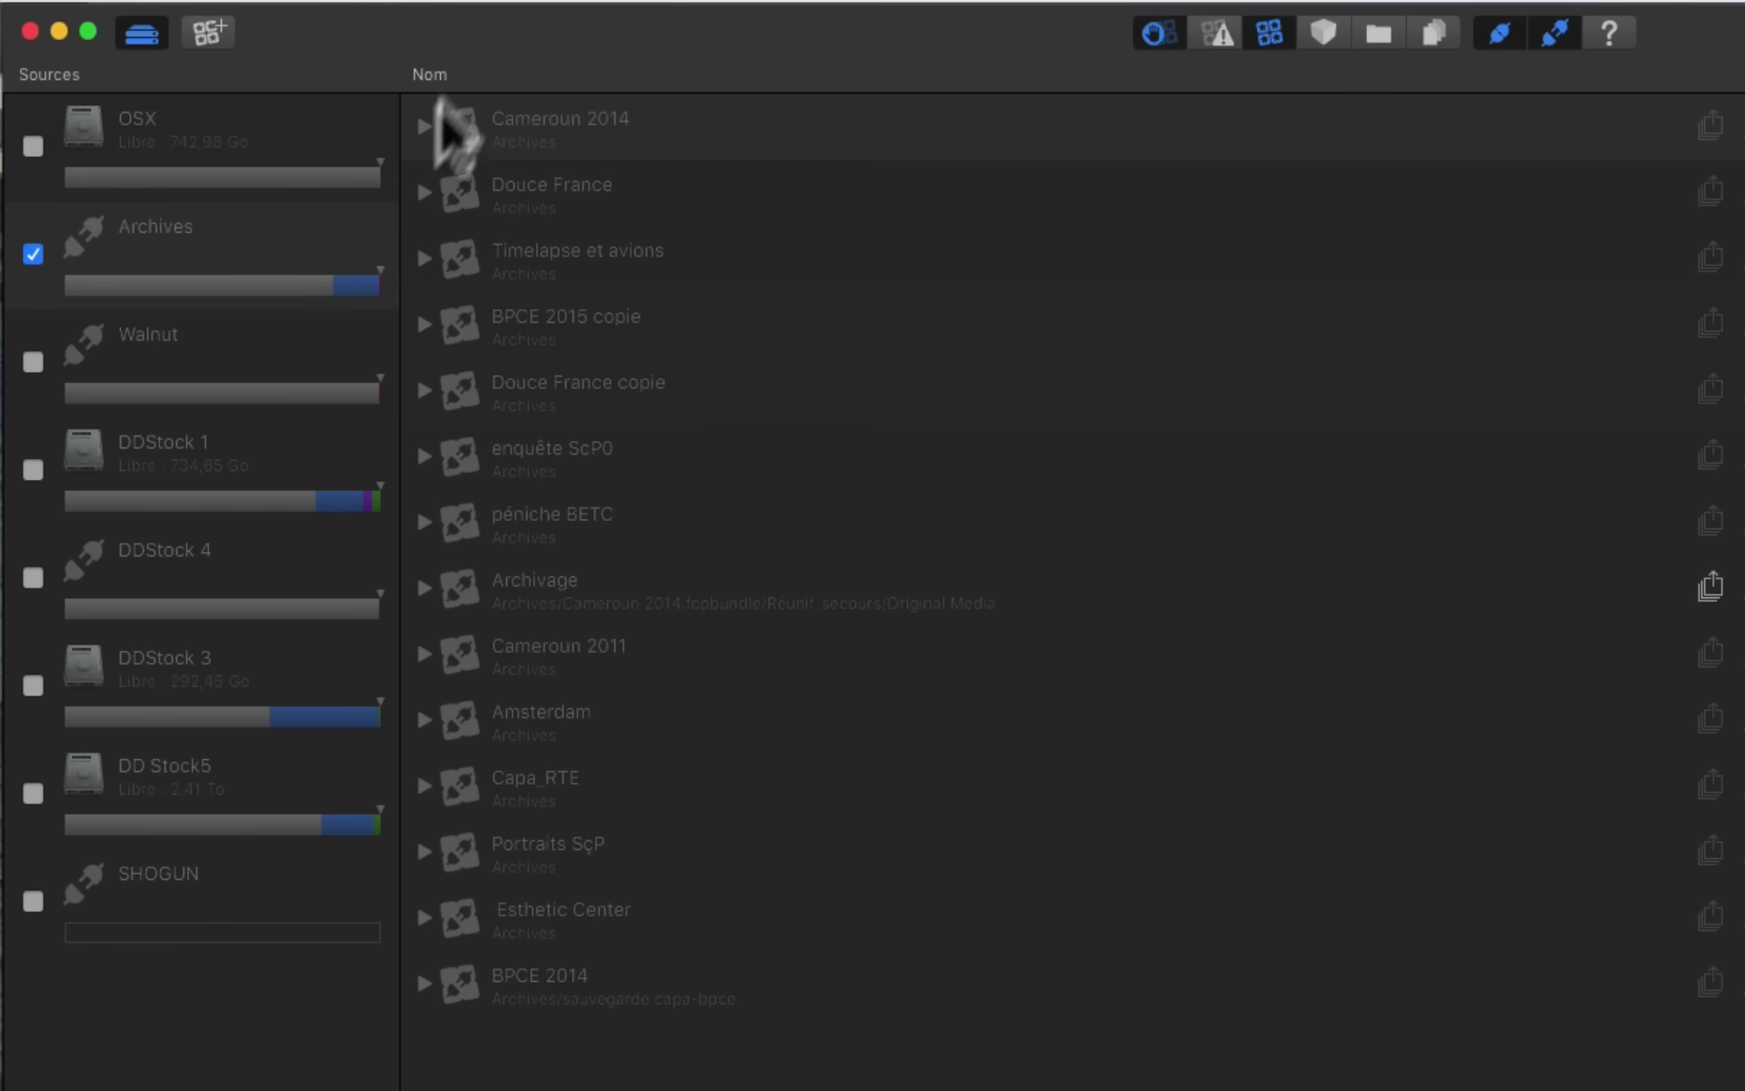
{"action": "left_click", "coordinate": [1556, 35]}
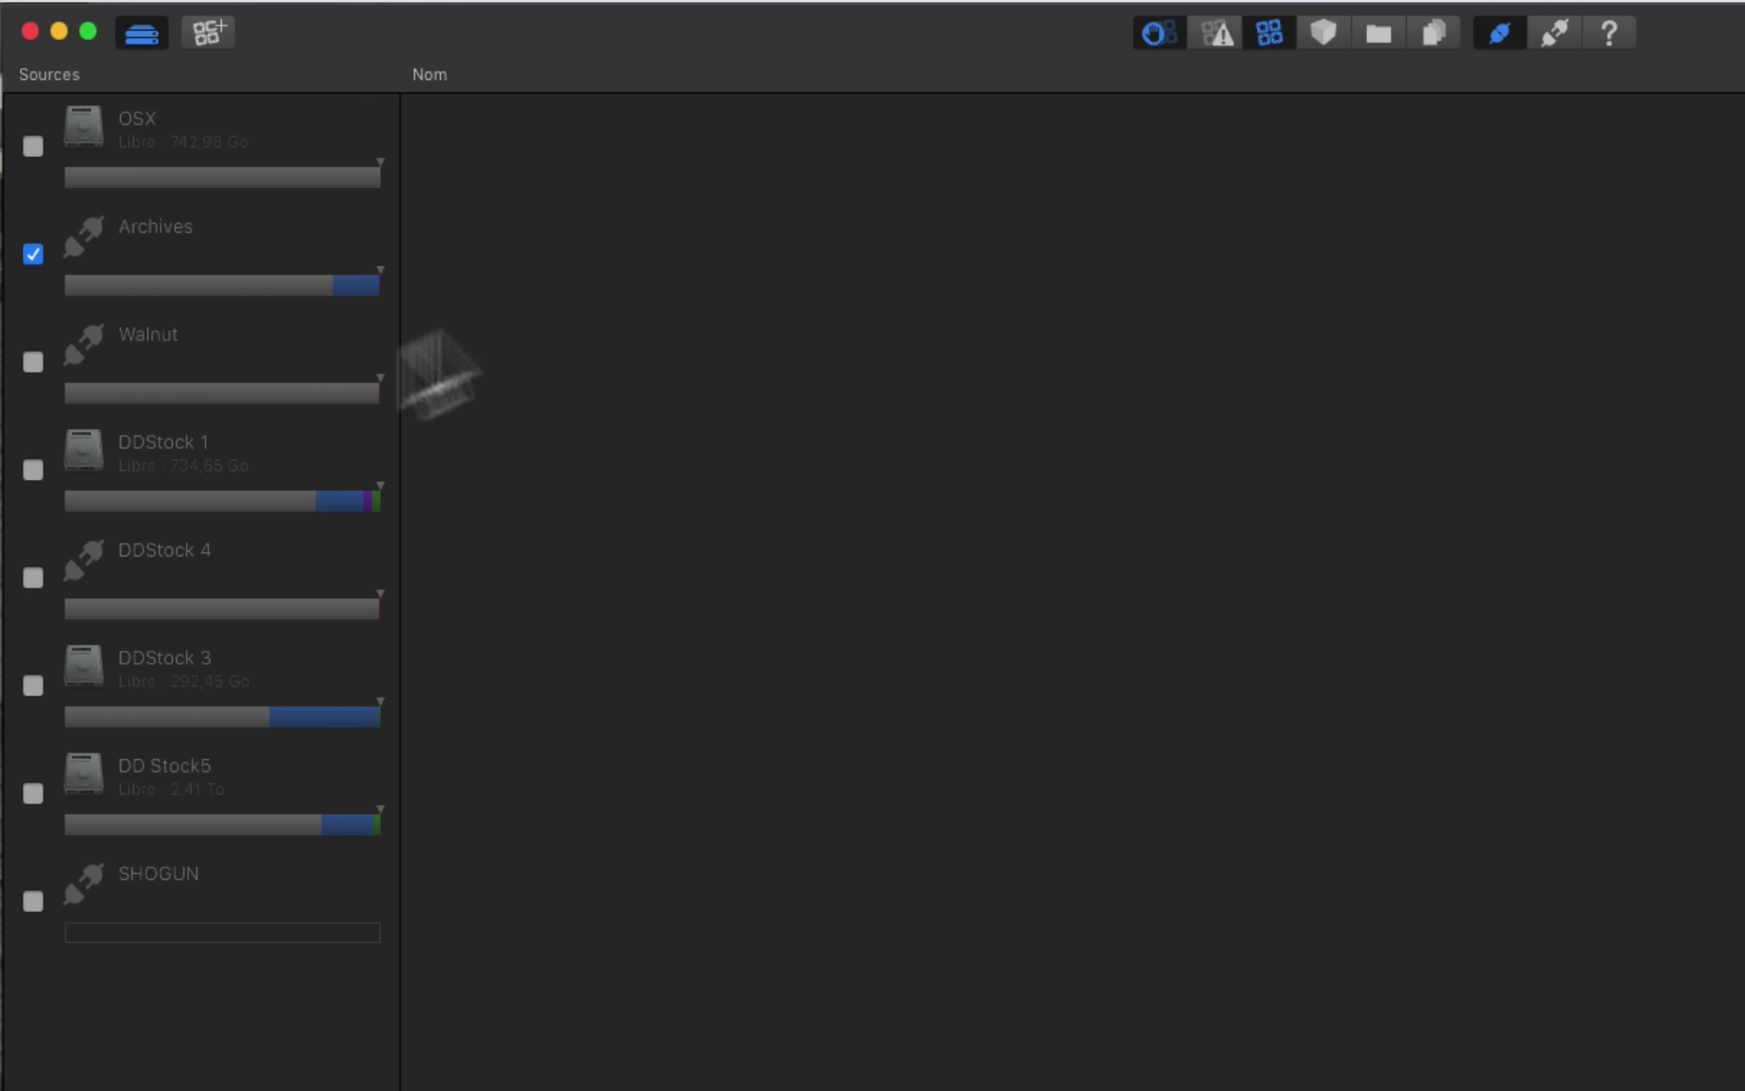
{"action": "left_click", "coordinate": [33, 254]}
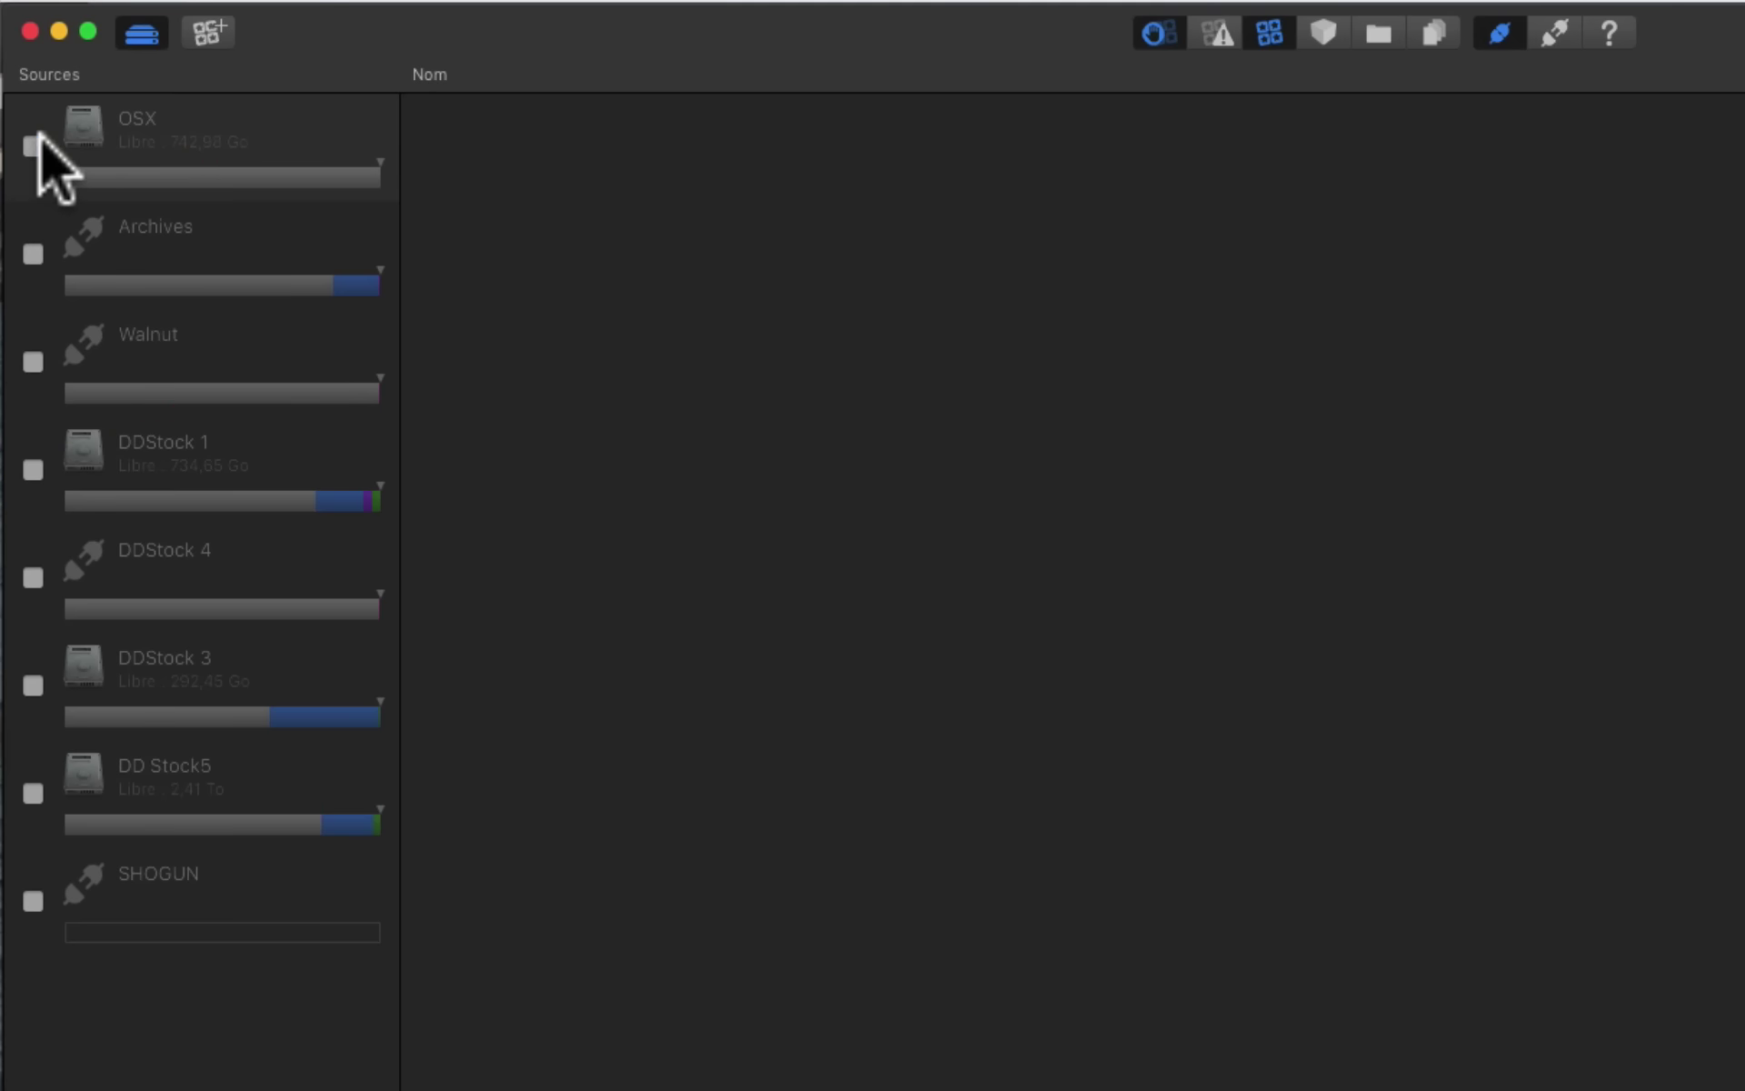
Step: Reselect OSX, DDStock 1, DDStock 3 and DD Stock5 as the source drives
{"action": "left_click", "coordinate": [35, 144]}
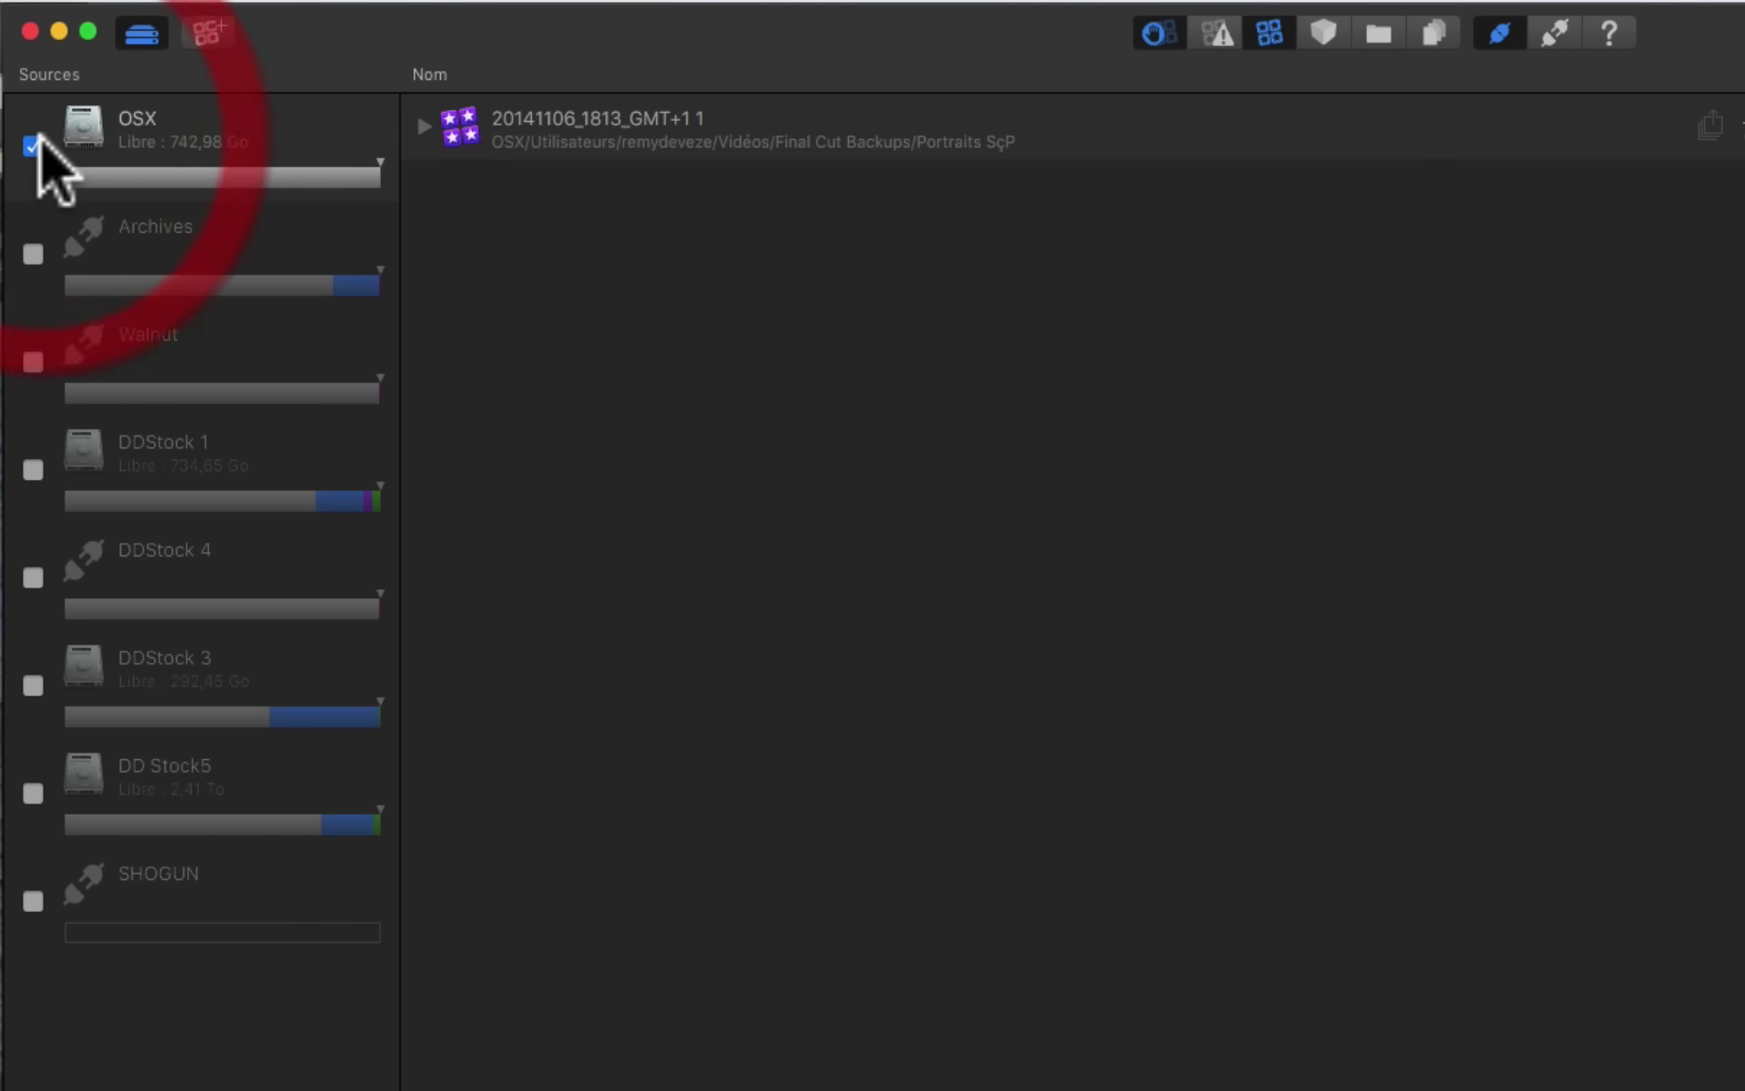
{"action": "left_click", "coordinate": [33, 470]}
{"action": "left_click", "coordinate": [33, 685]}
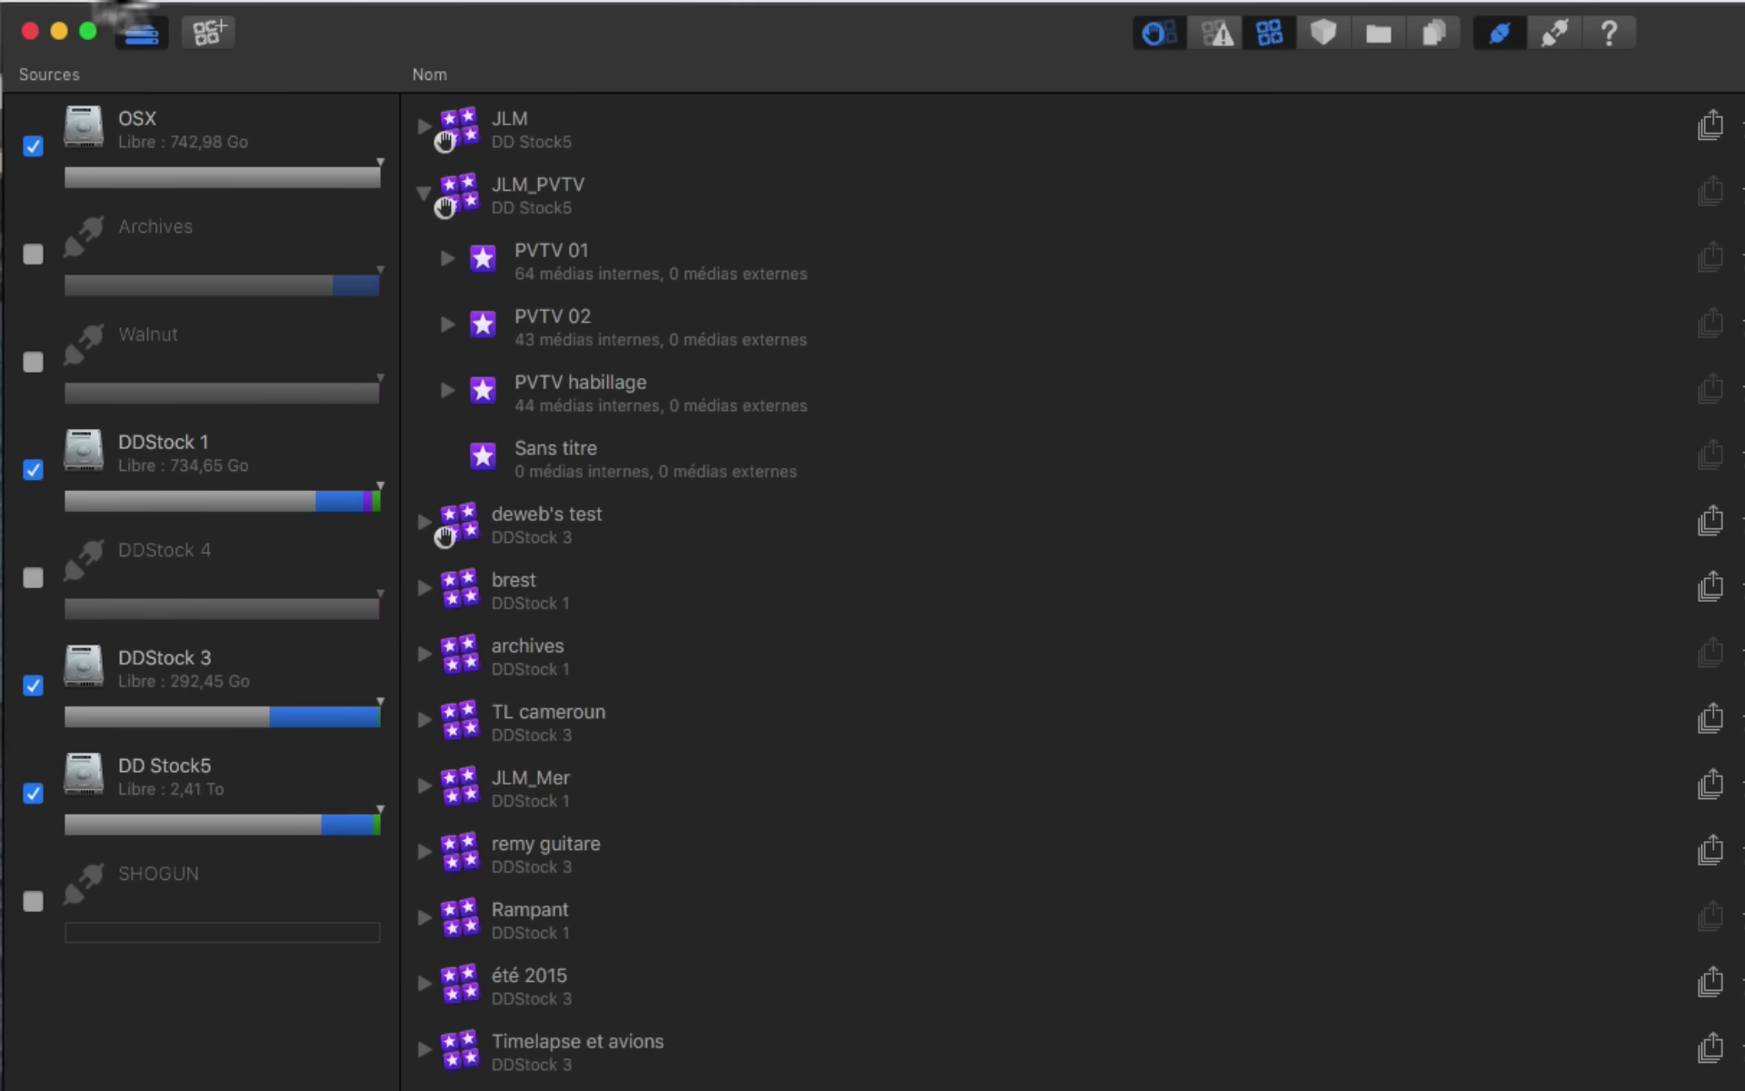
Step: Hide and restore all other libraries in the list, and do the same with the open libraries
{"action": "left_click", "coordinate": [1271, 33]}
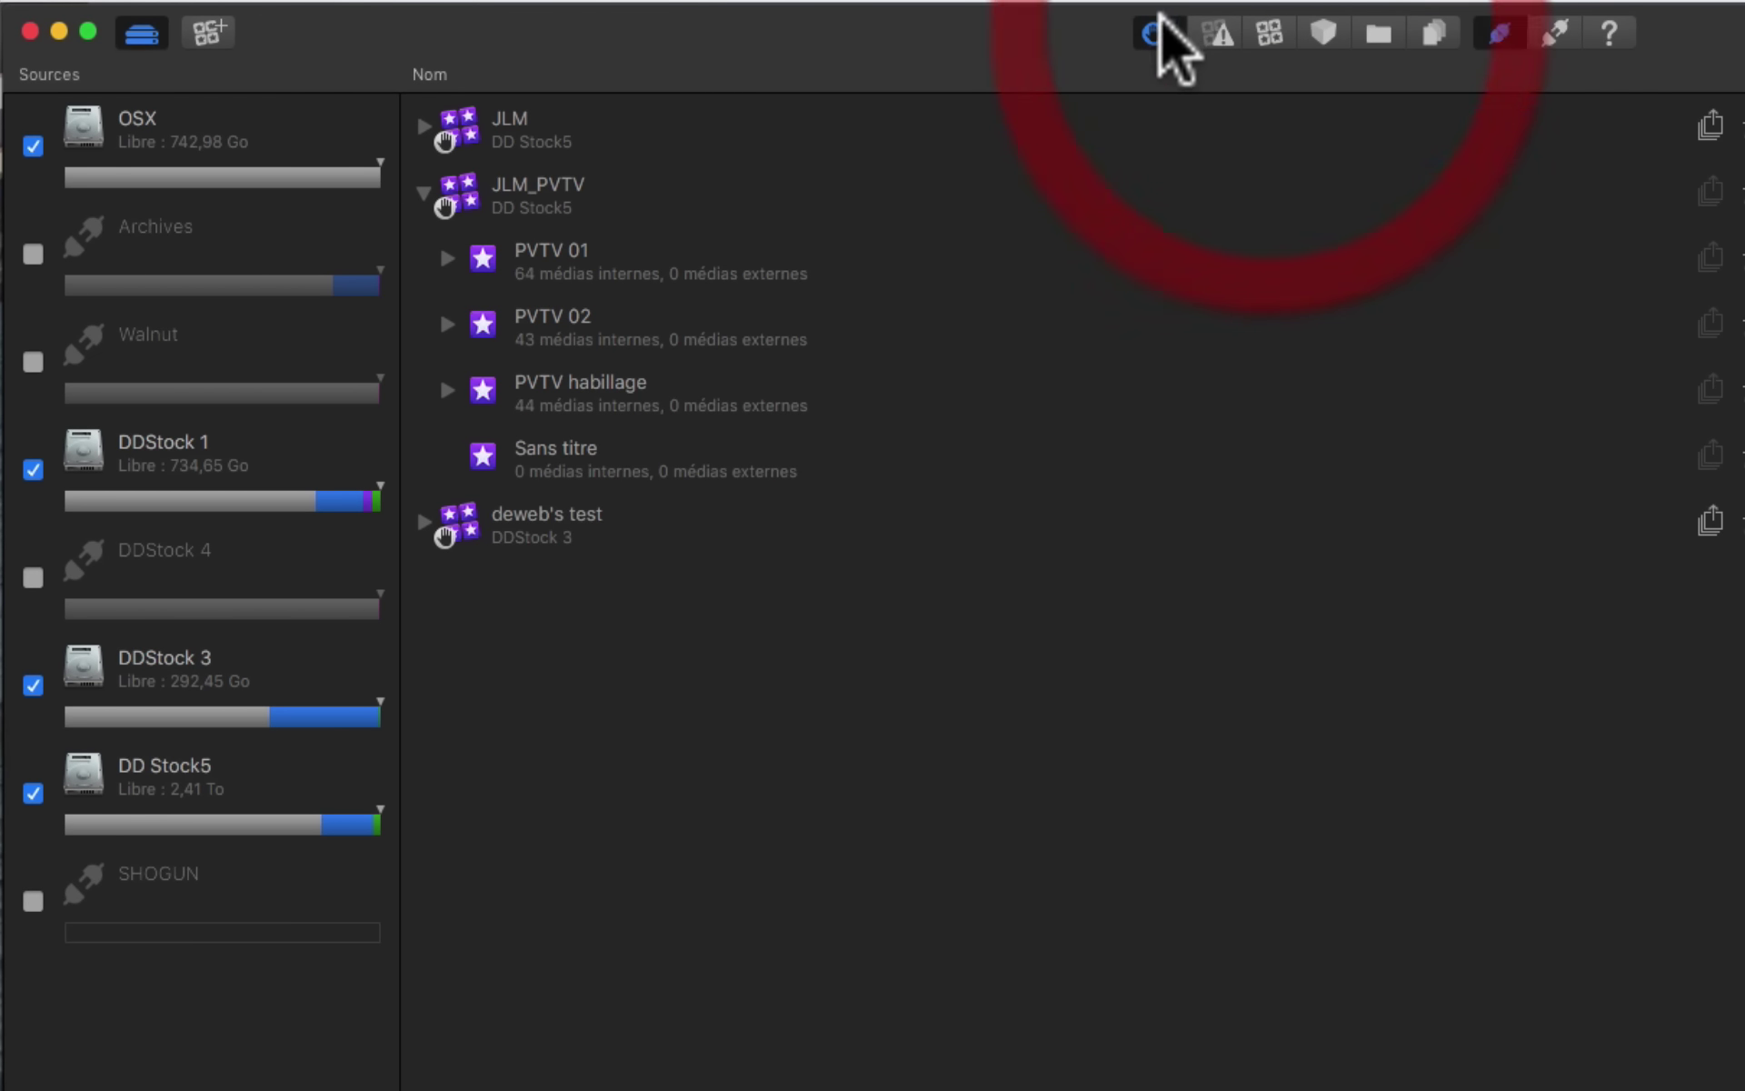
{"action": "left_click", "coordinate": [1153, 35]}
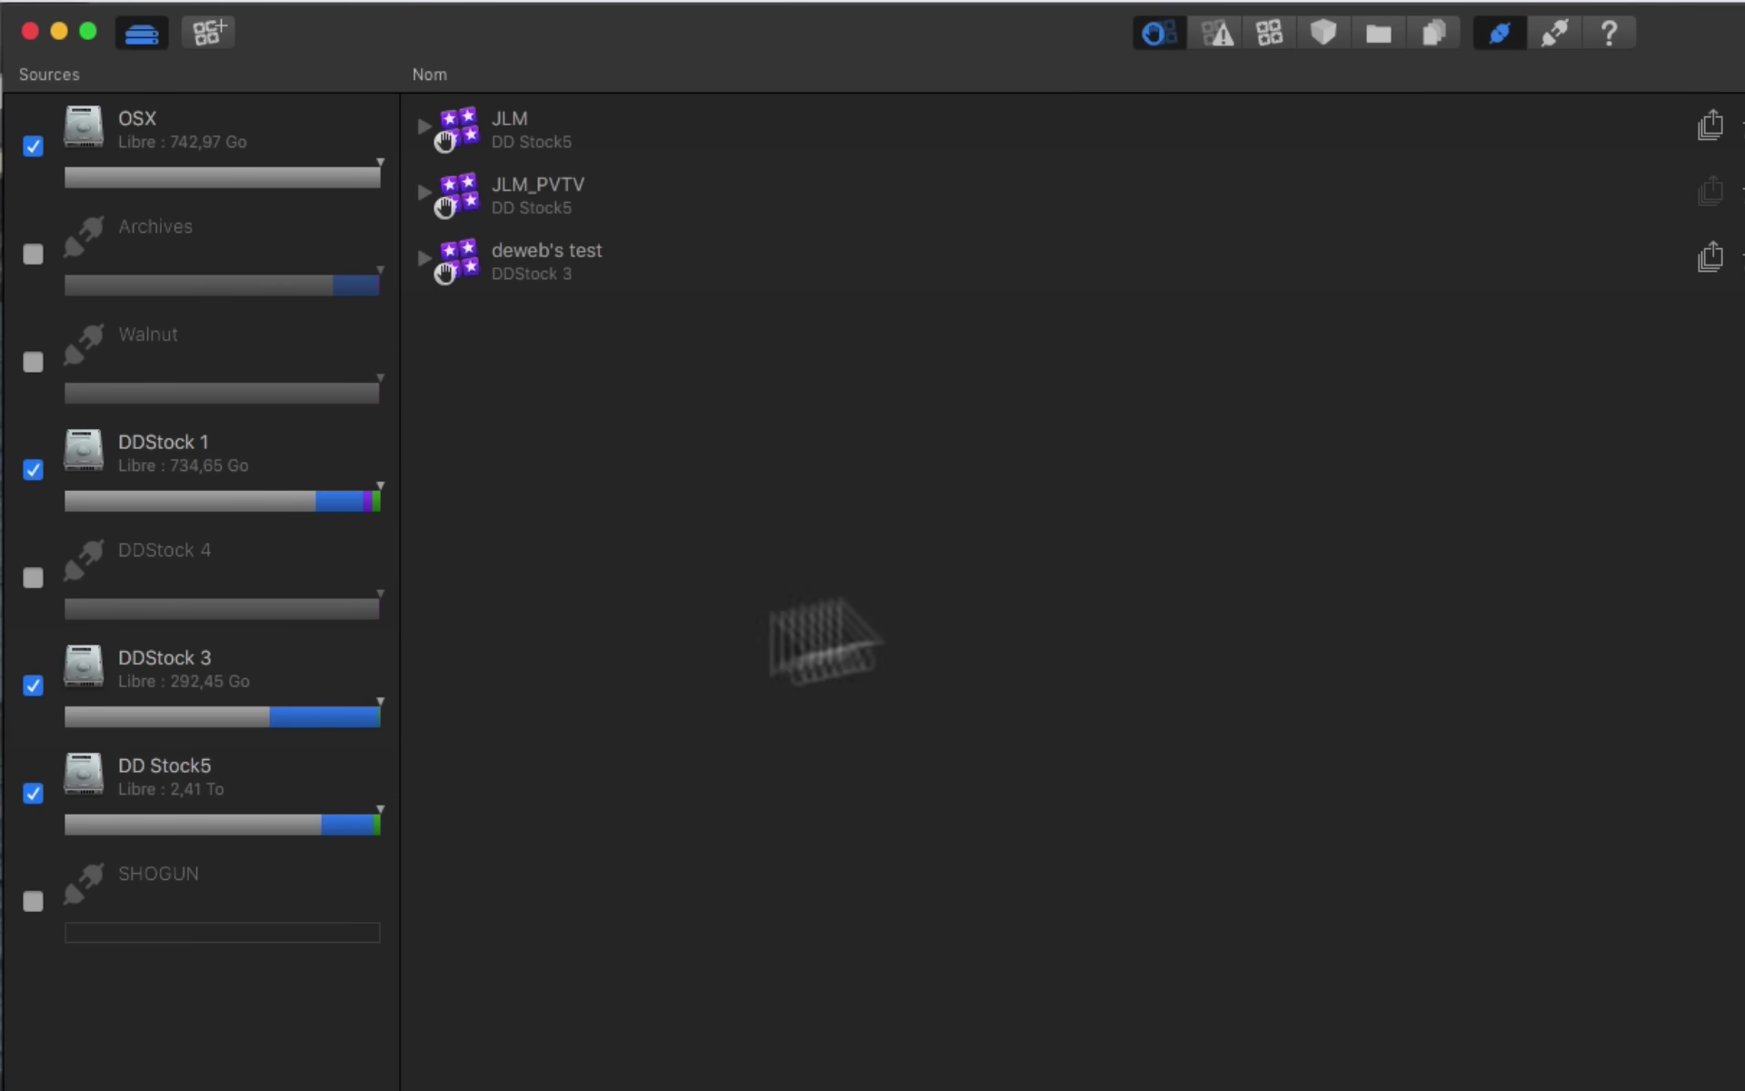
{"action": "left_click", "coordinate": [1273, 28]}
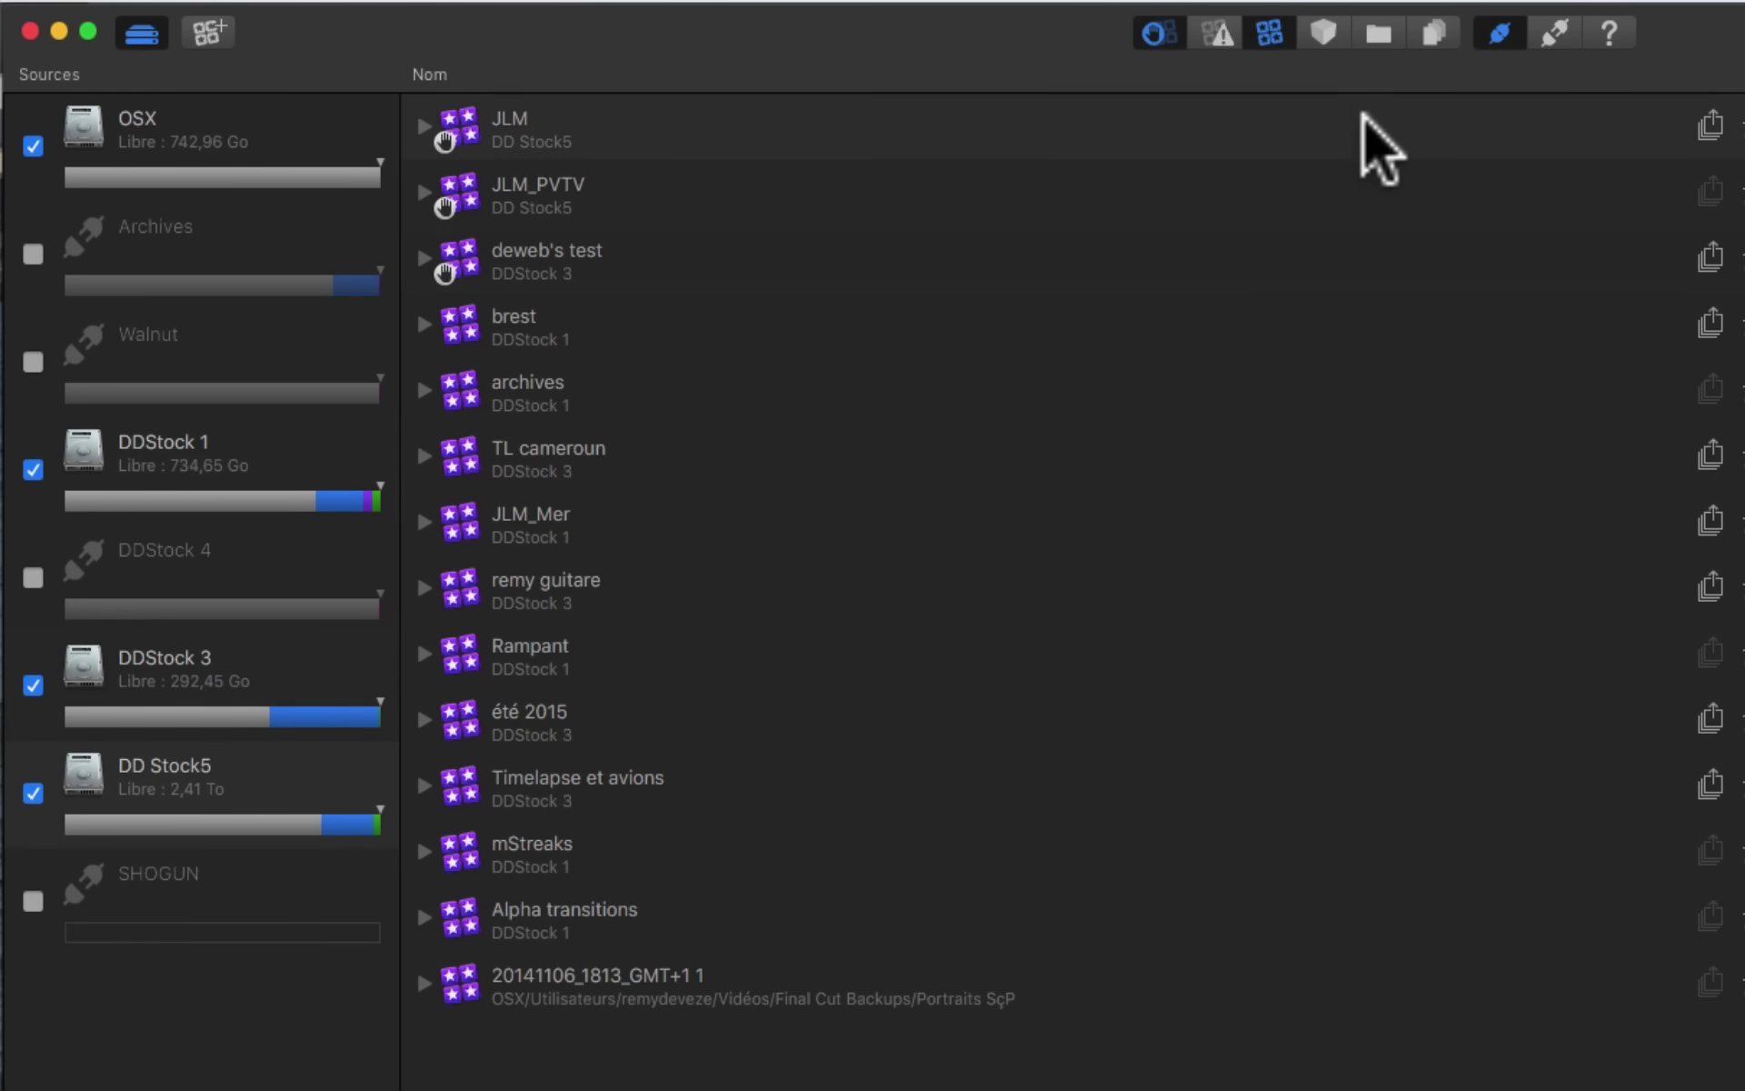
{"action": "left_click", "coordinate": [1147, 30]}
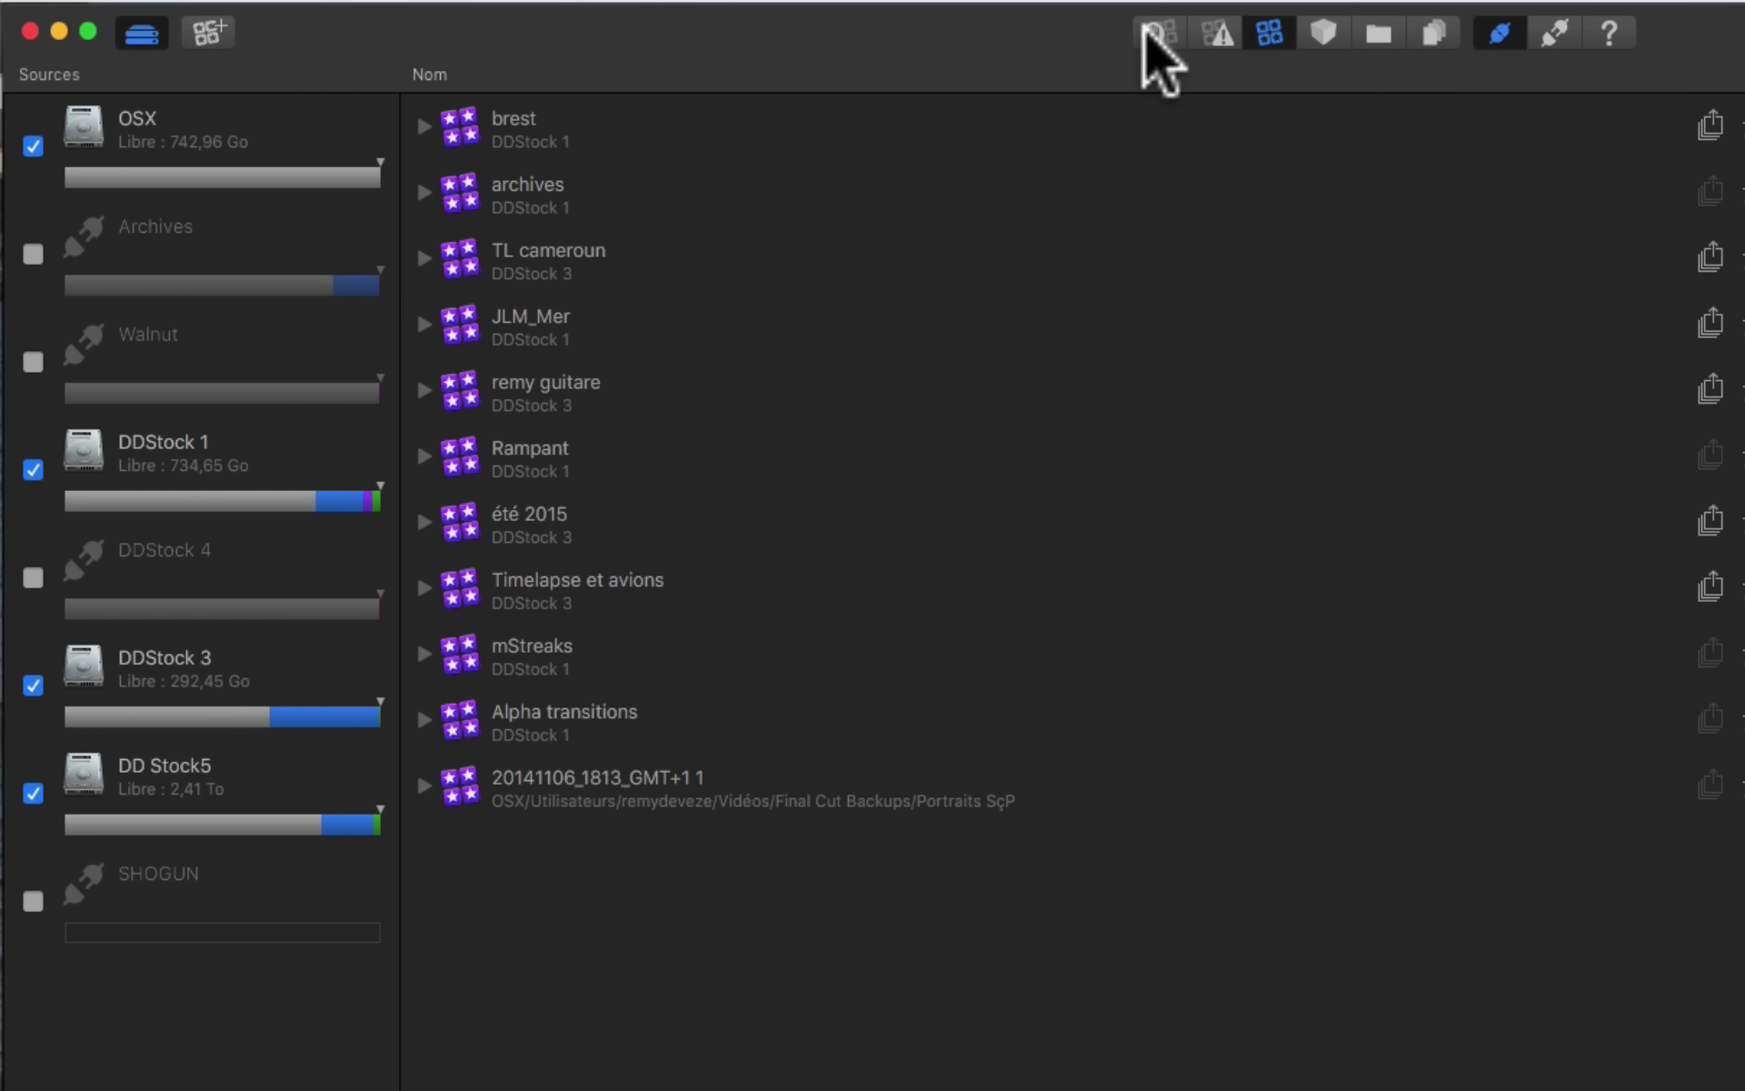
{"action": "left_click", "coordinate": [1147, 35]}
Step: Include the libraries flagged with a warning in the library list
{"action": "left_click", "coordinate": [1216, 37]}
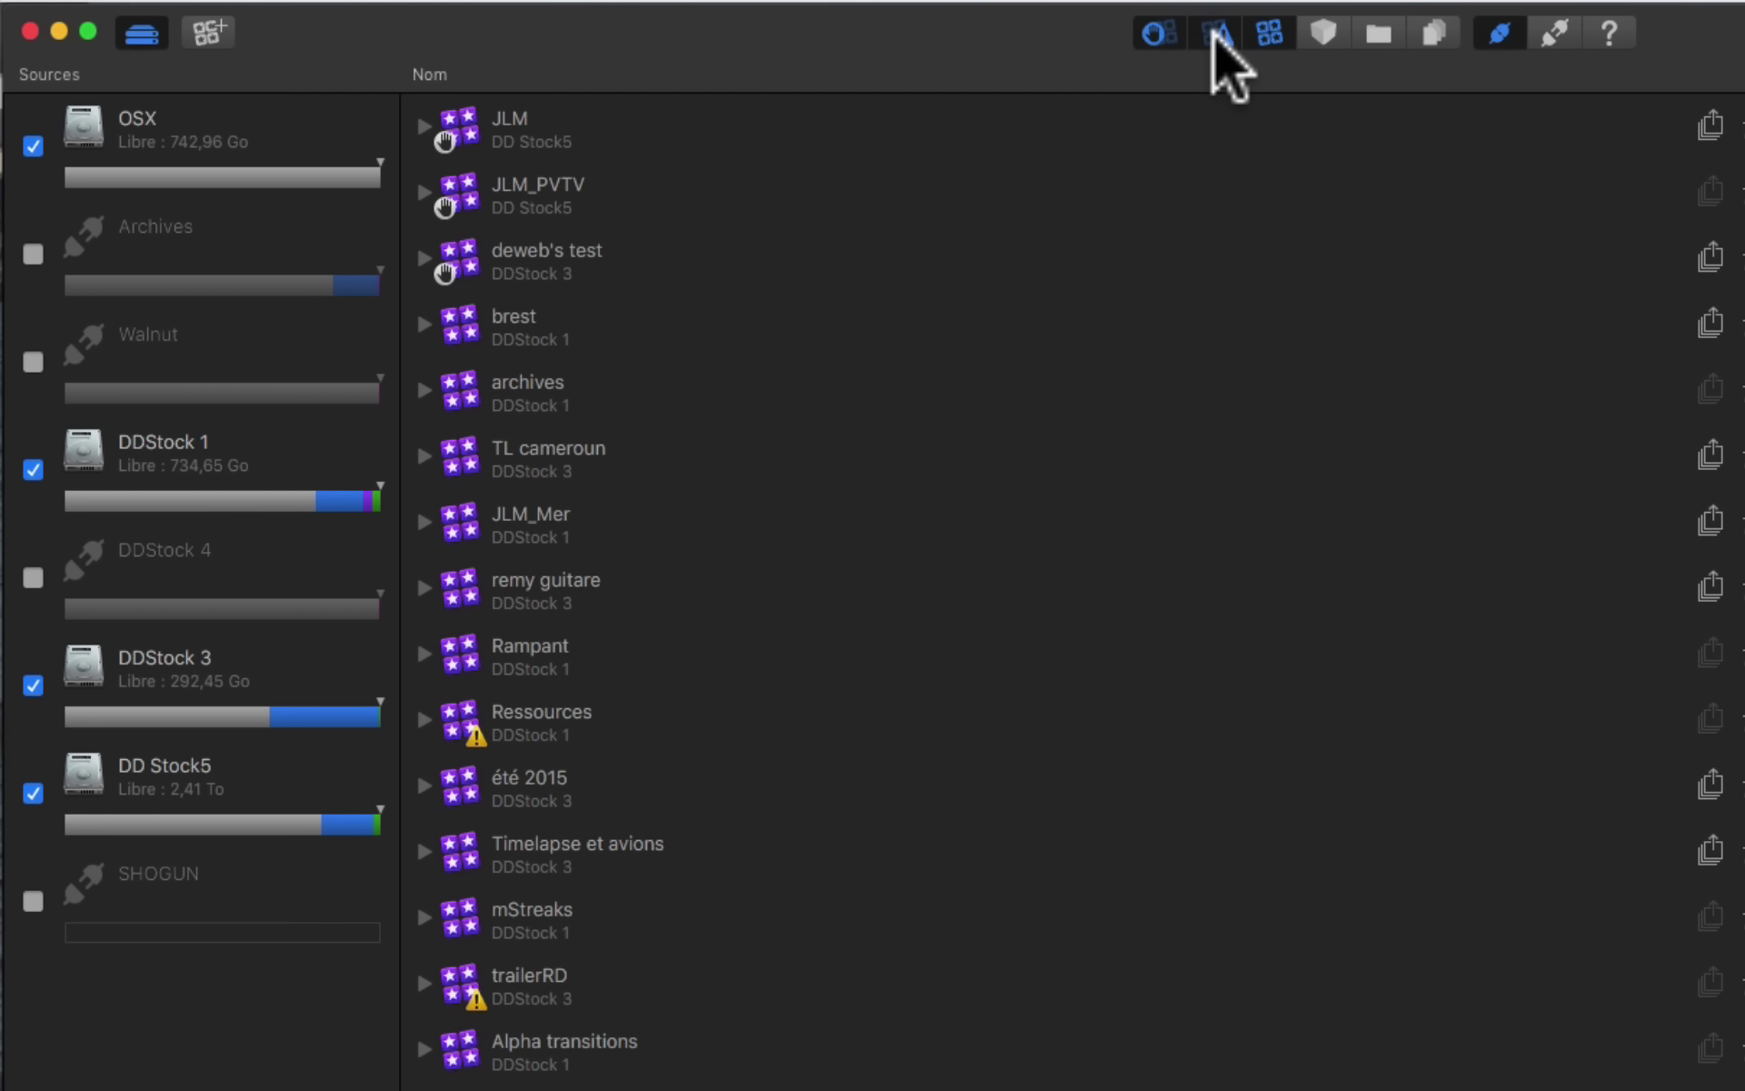
{"action": "left_click", "coordinate": [1218, 38]}
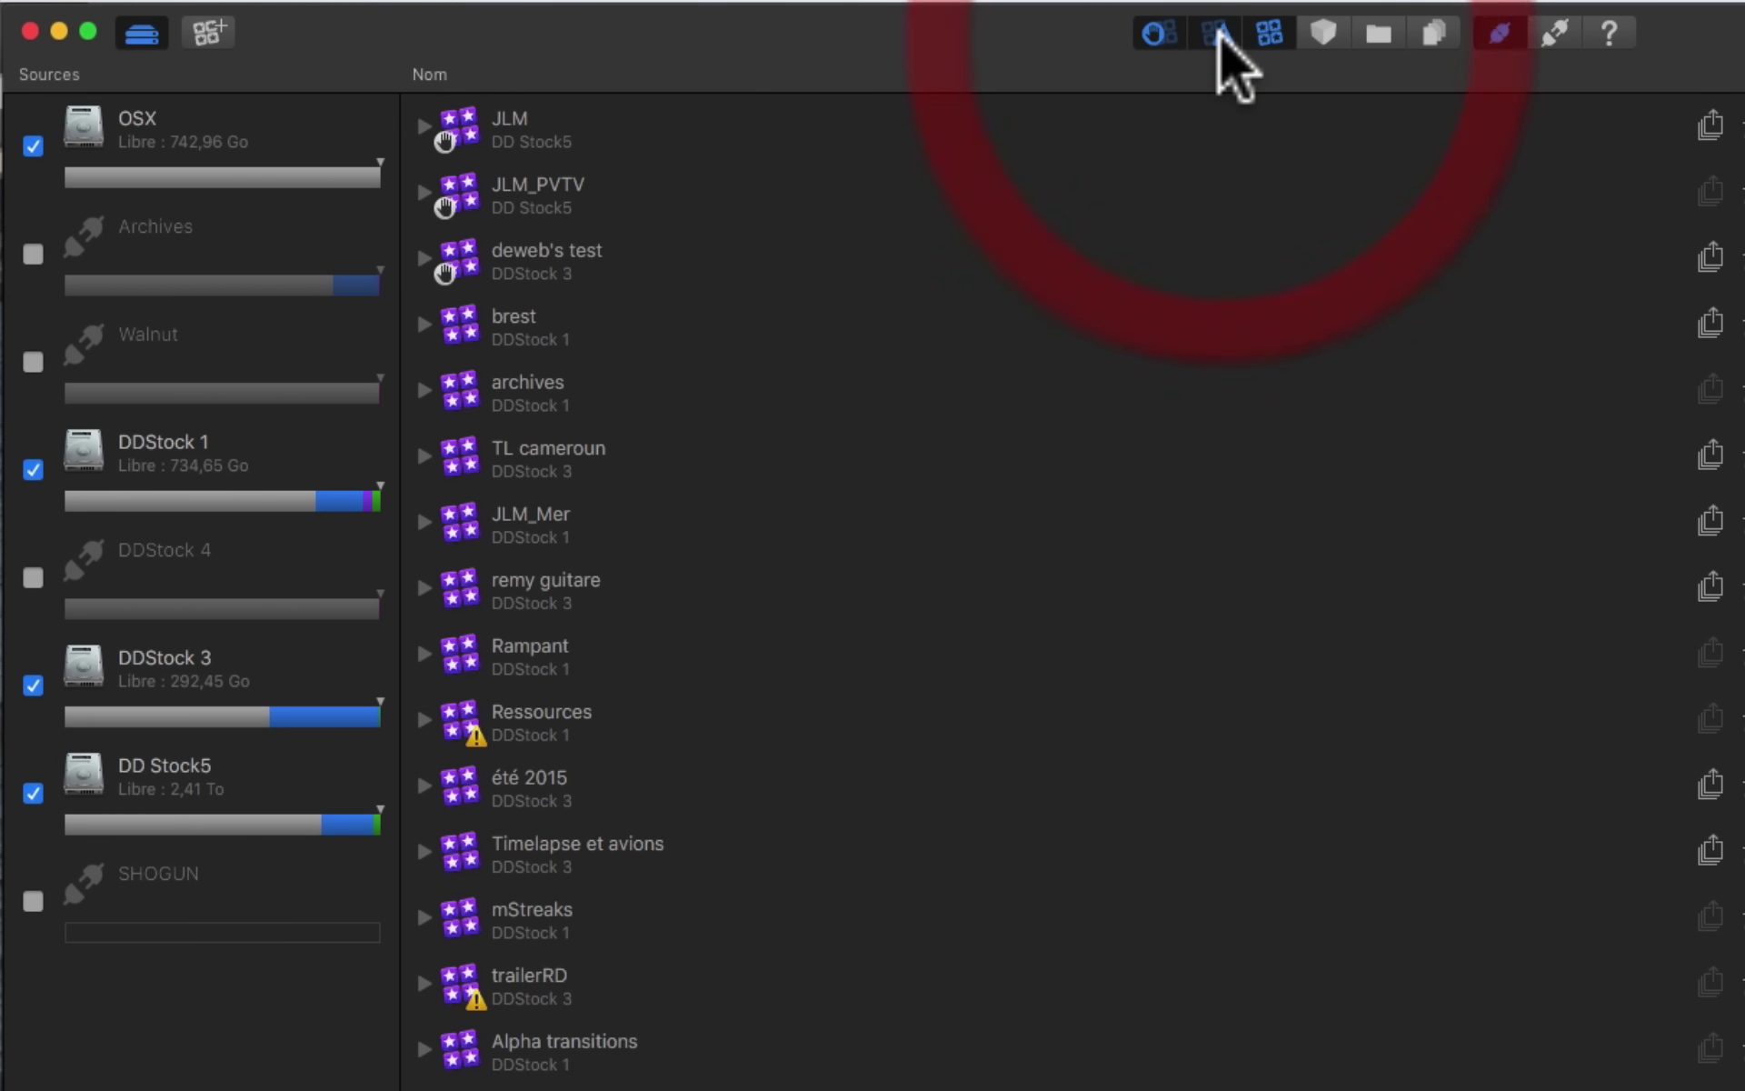
{"action": "left_click", "coordinate": [1218, 38]}
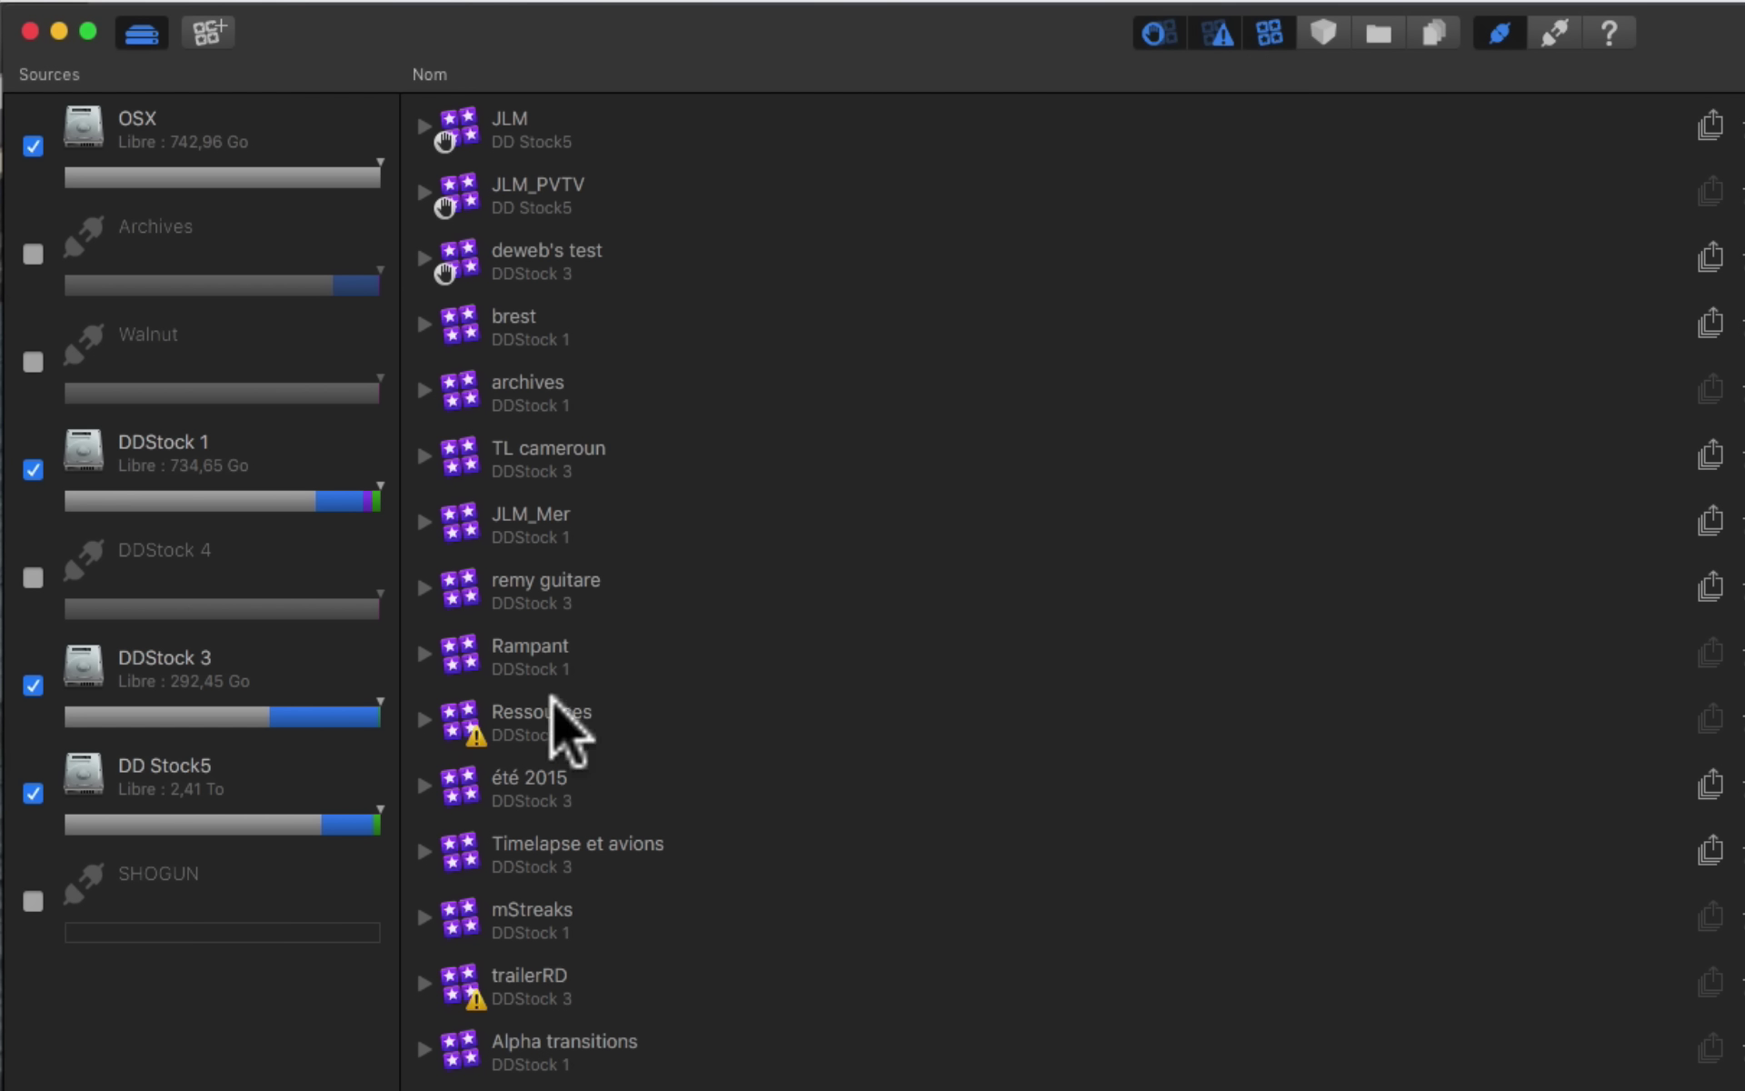
Step: Expand the Ressources library, inspect the external media of its flagged free stuff event, and collapse the library
{"action": "mouse_move", "coordinate": [472, 730]}
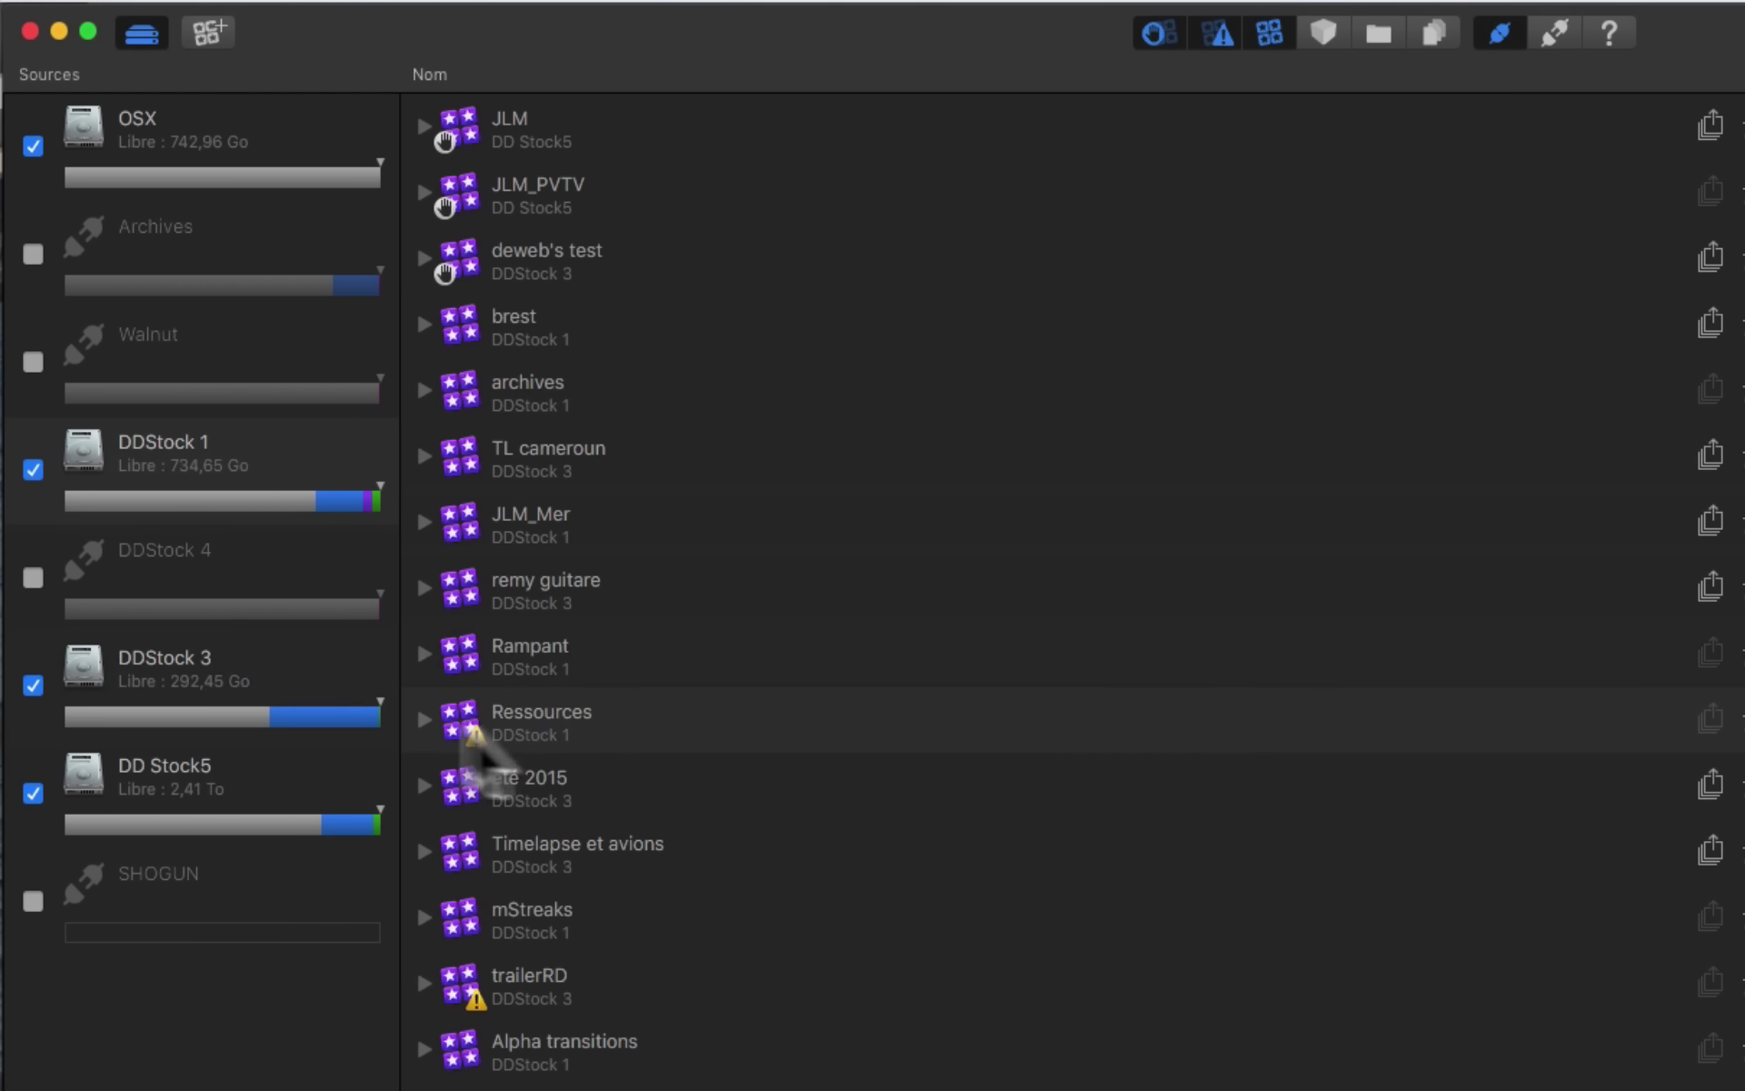
{"action": "left_click", "coordinate": [420, 718]}
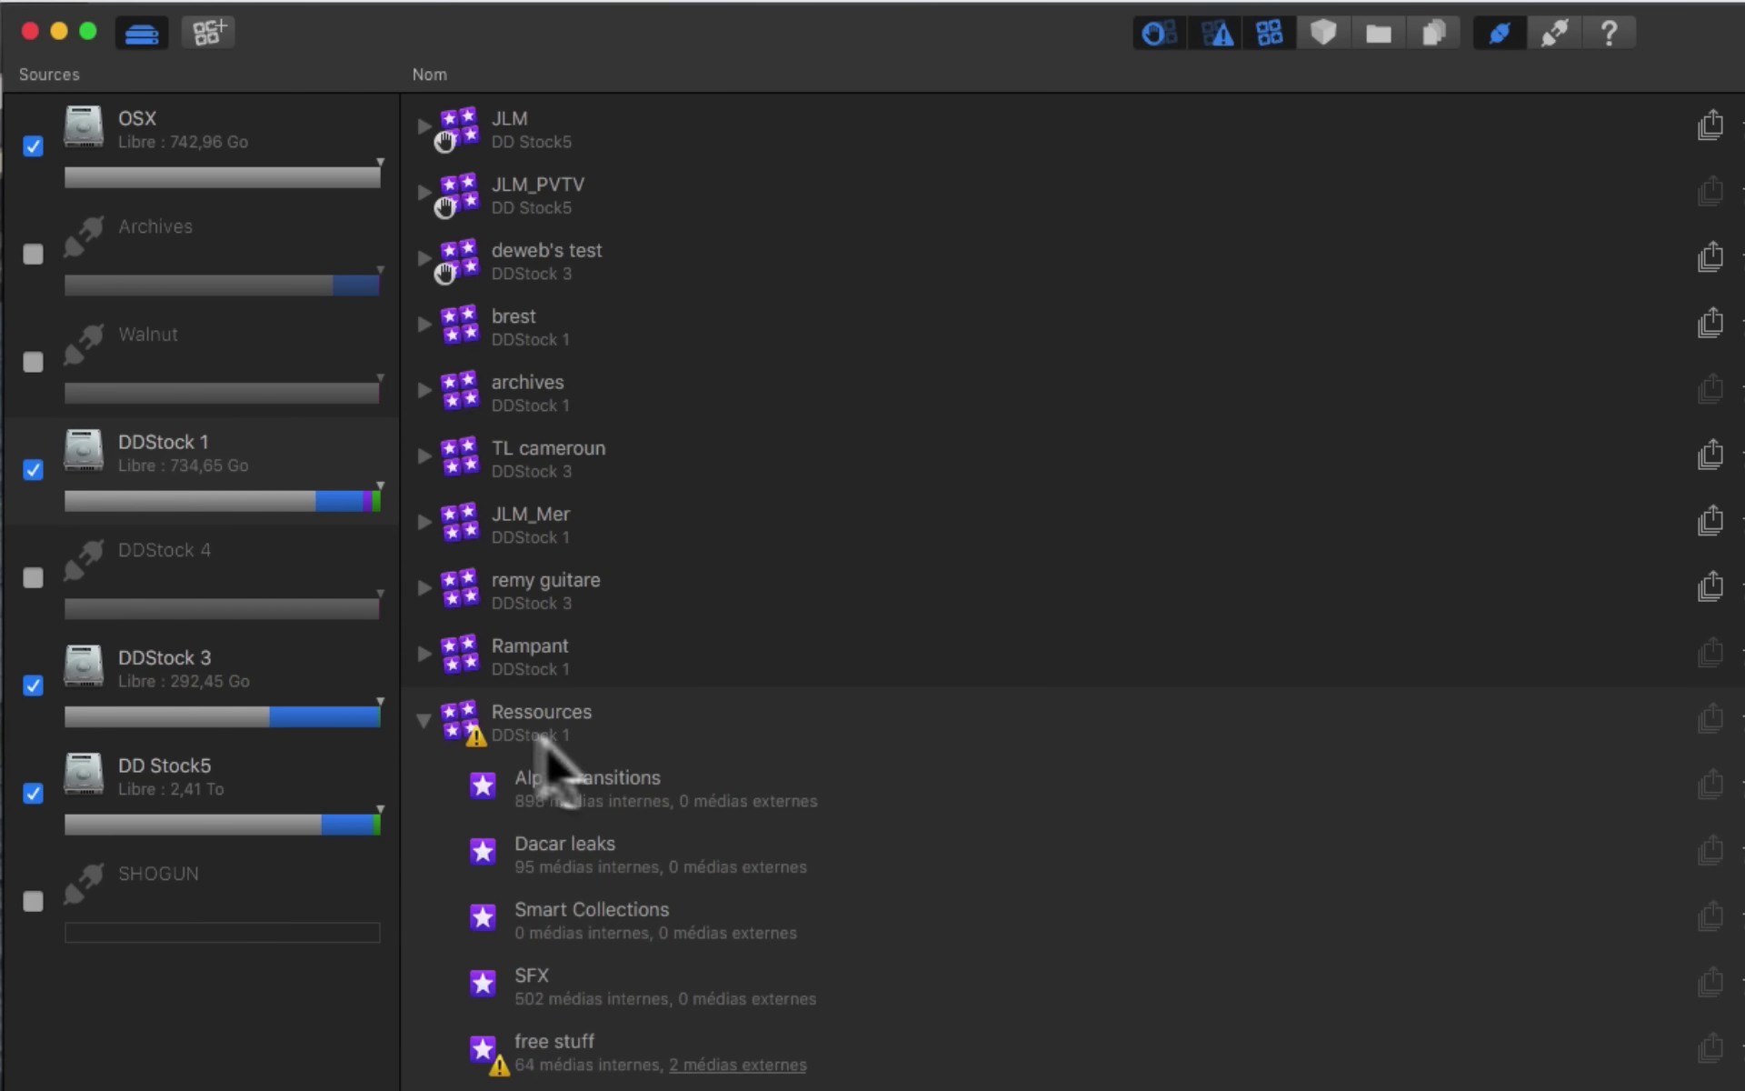
{"action": "left_click", "coordinate": [487, 1069]}
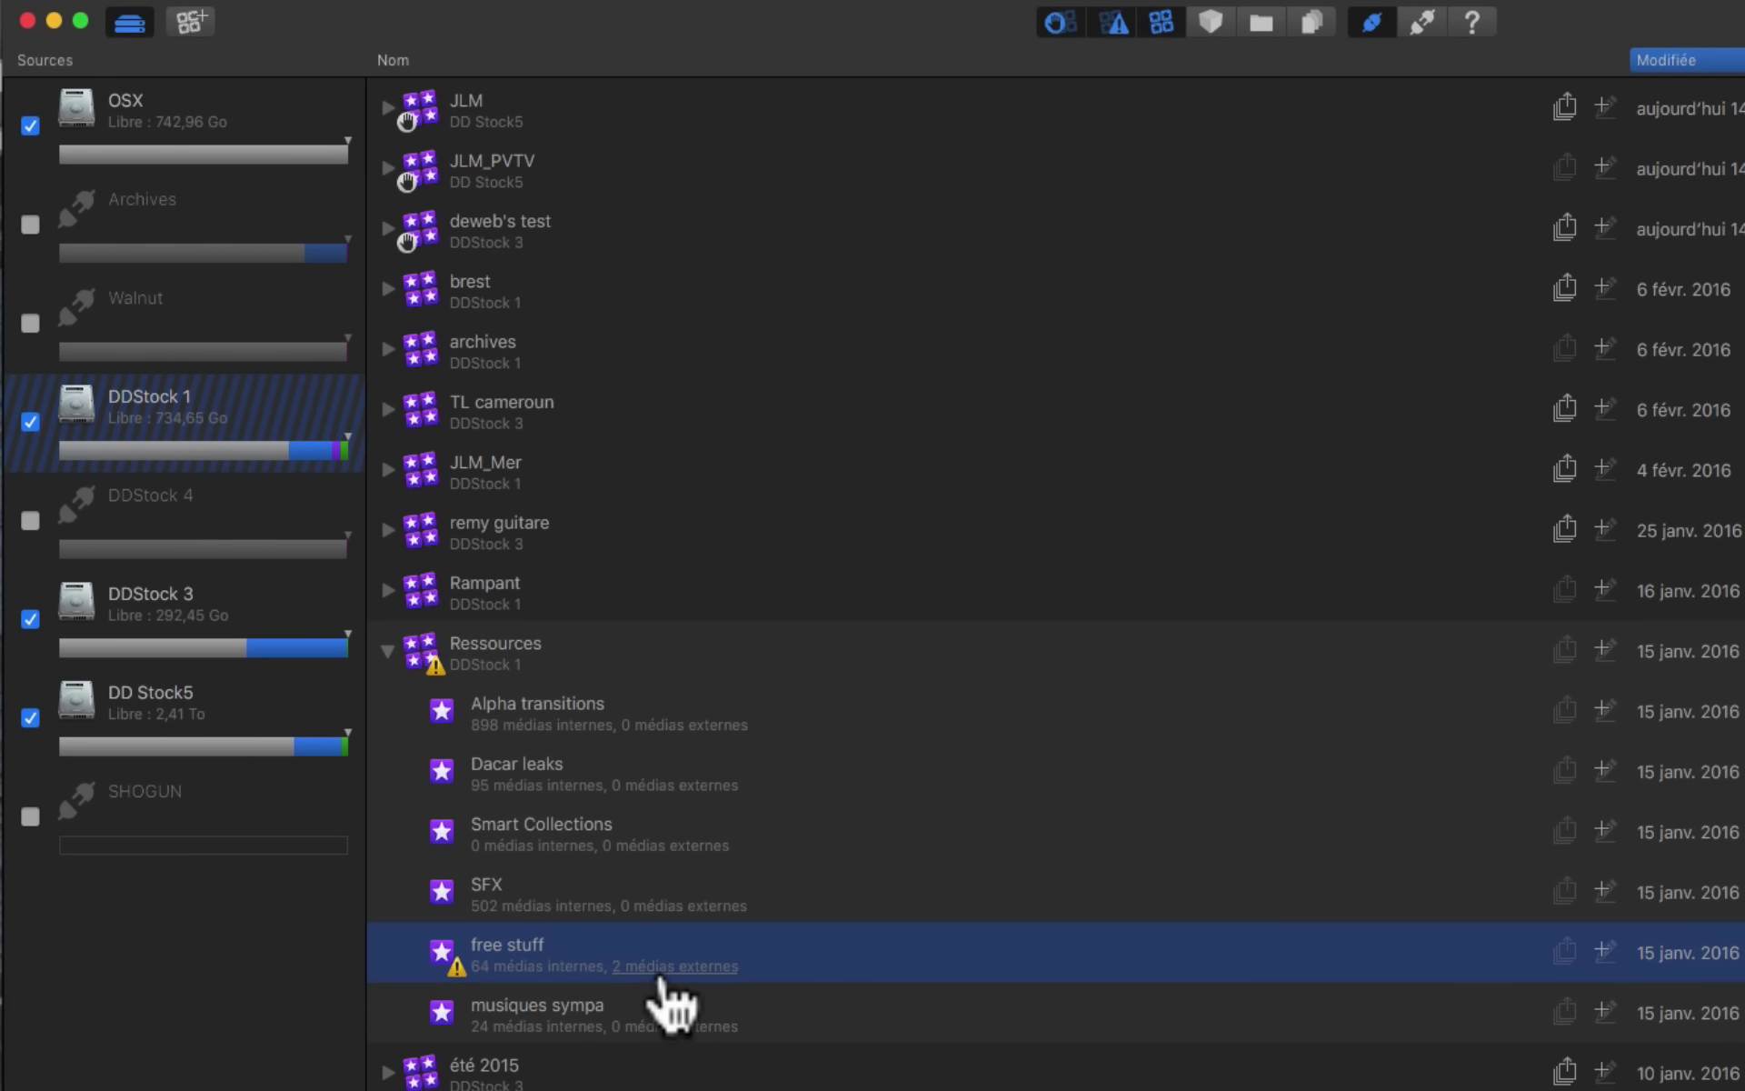
{"action": "left_click", "coordinate": [662, 969]}
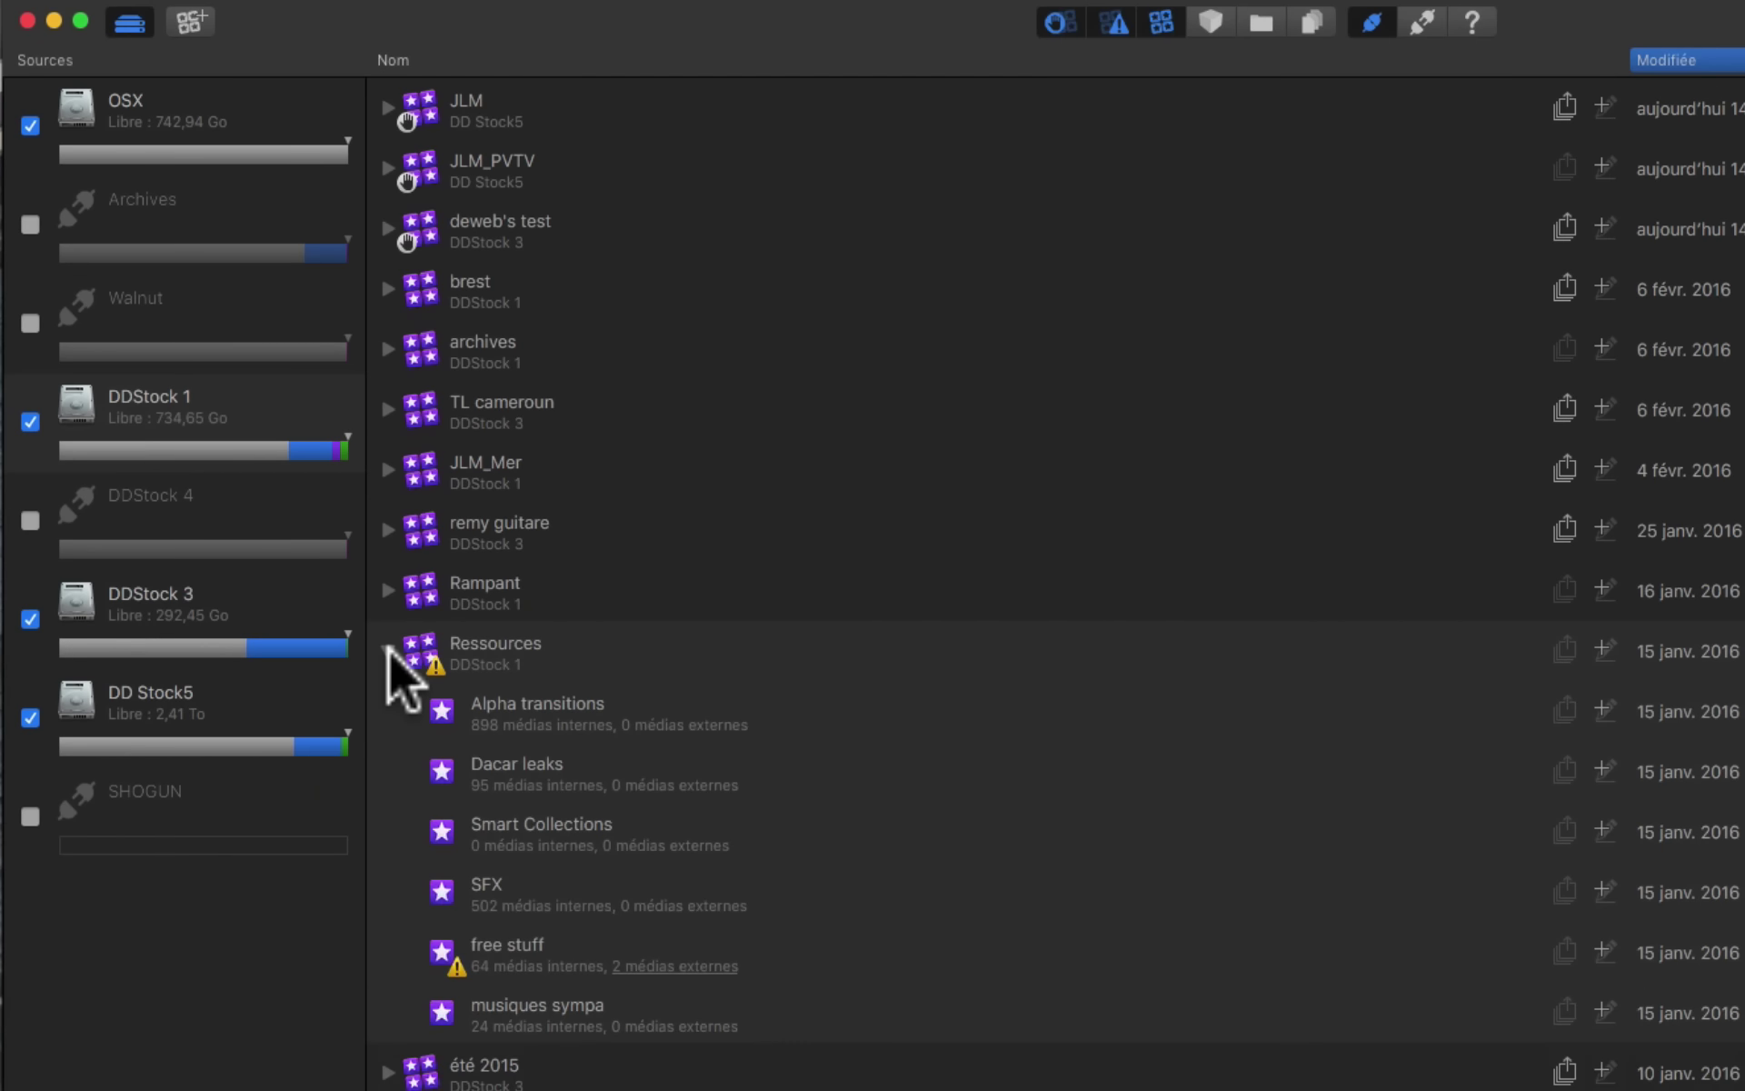
{"action": "left_click", "coordinate": [713, 641]}
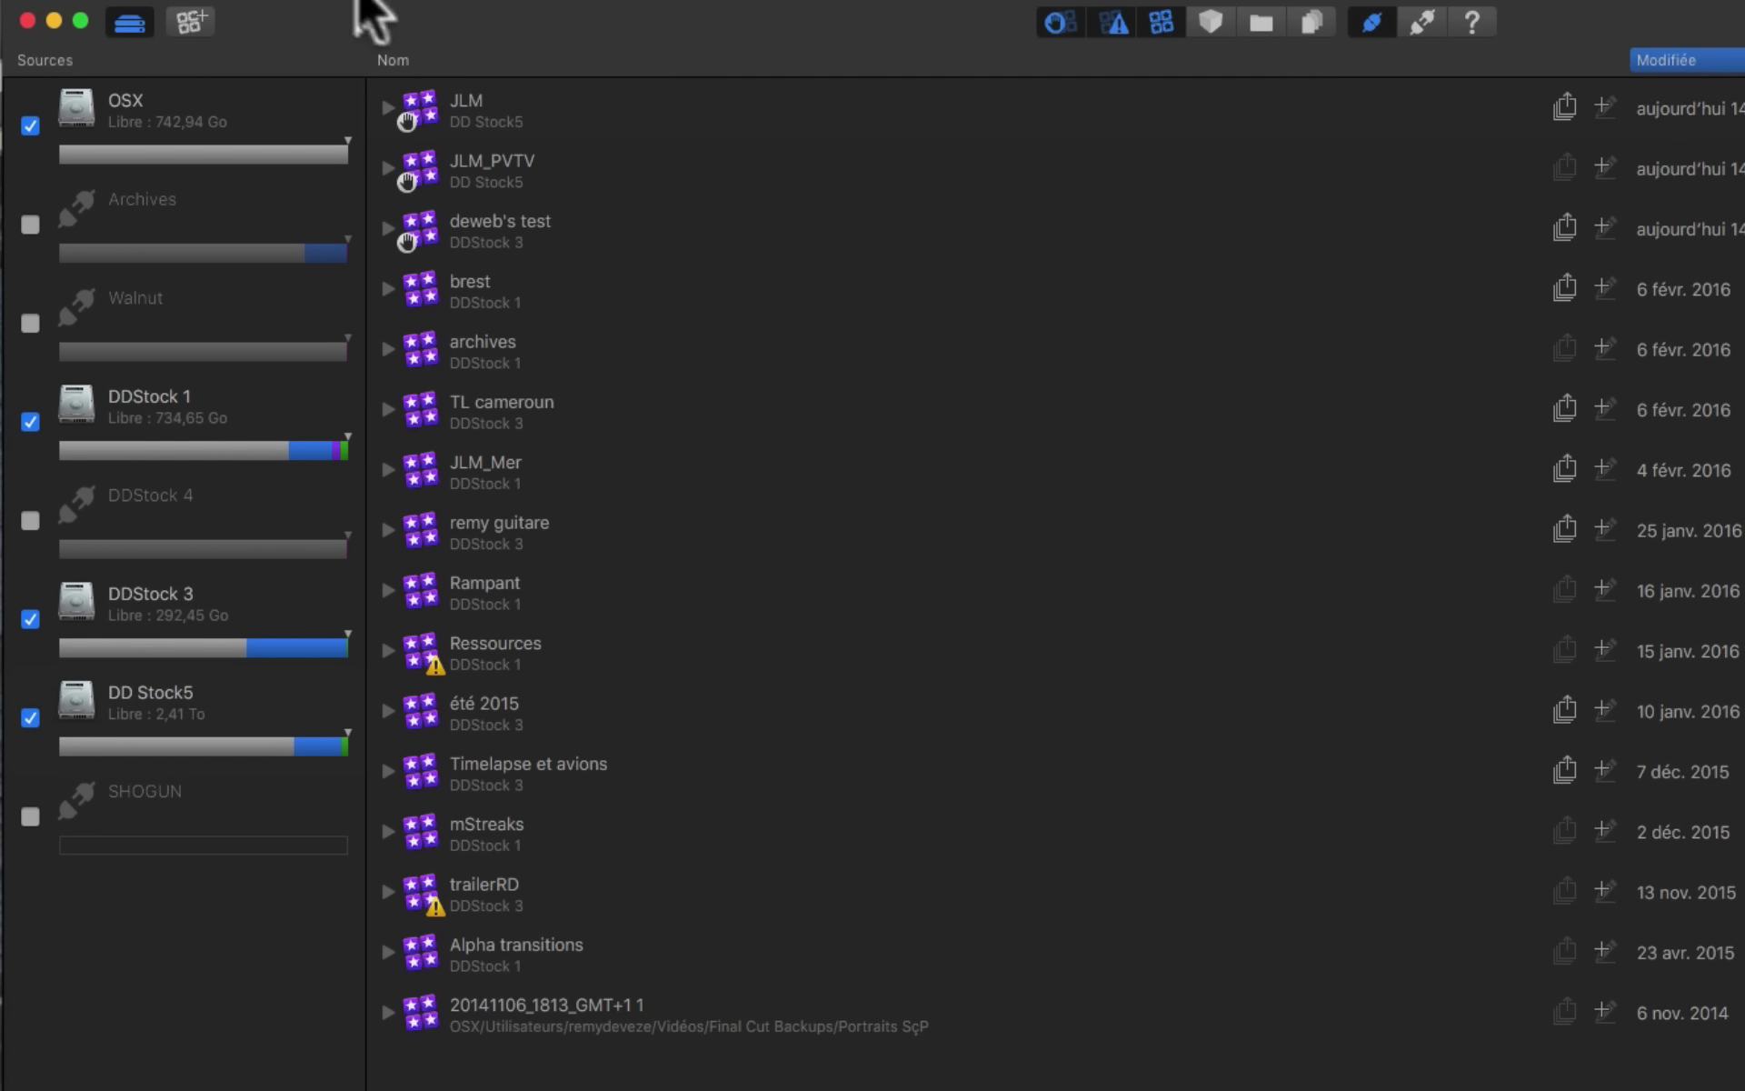
Step: Check the usage notice of the open JLM library and view the commands available for the brest library
{"action": "left_click", "coordinate": [426, 111]}
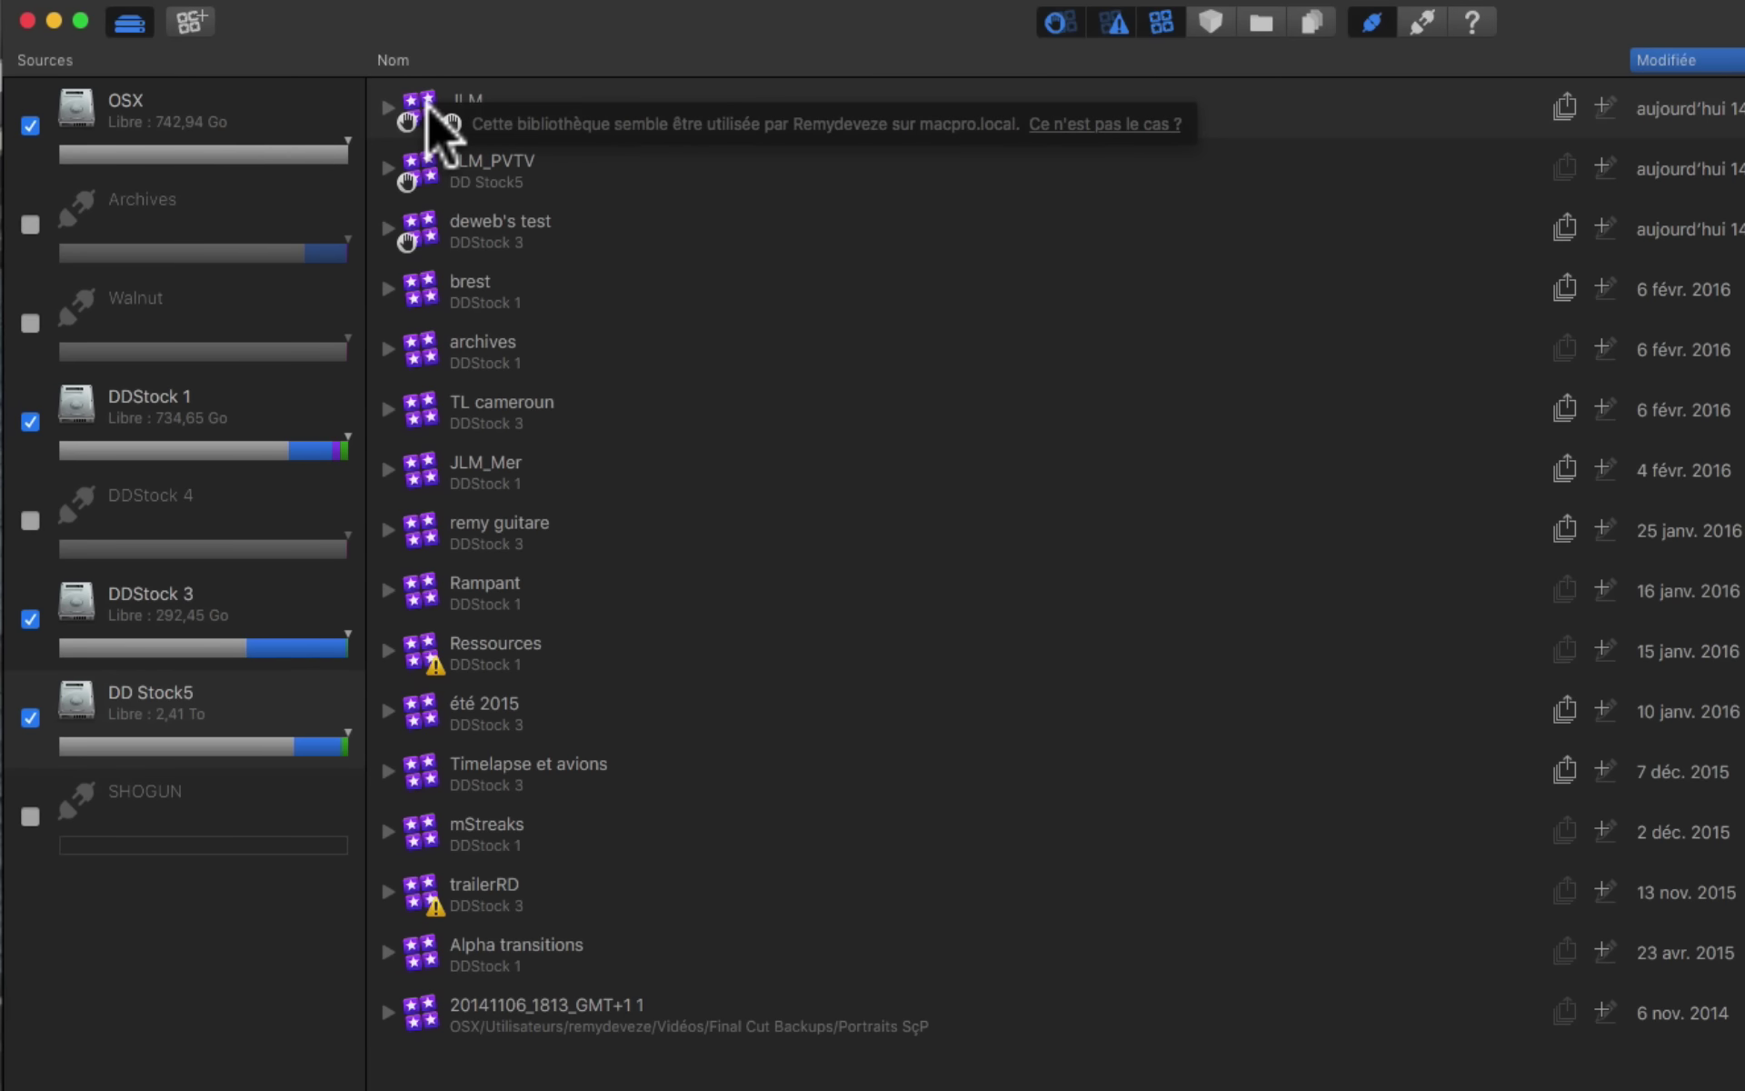
{"action": "left_click", "coordinate": [425, 111]}
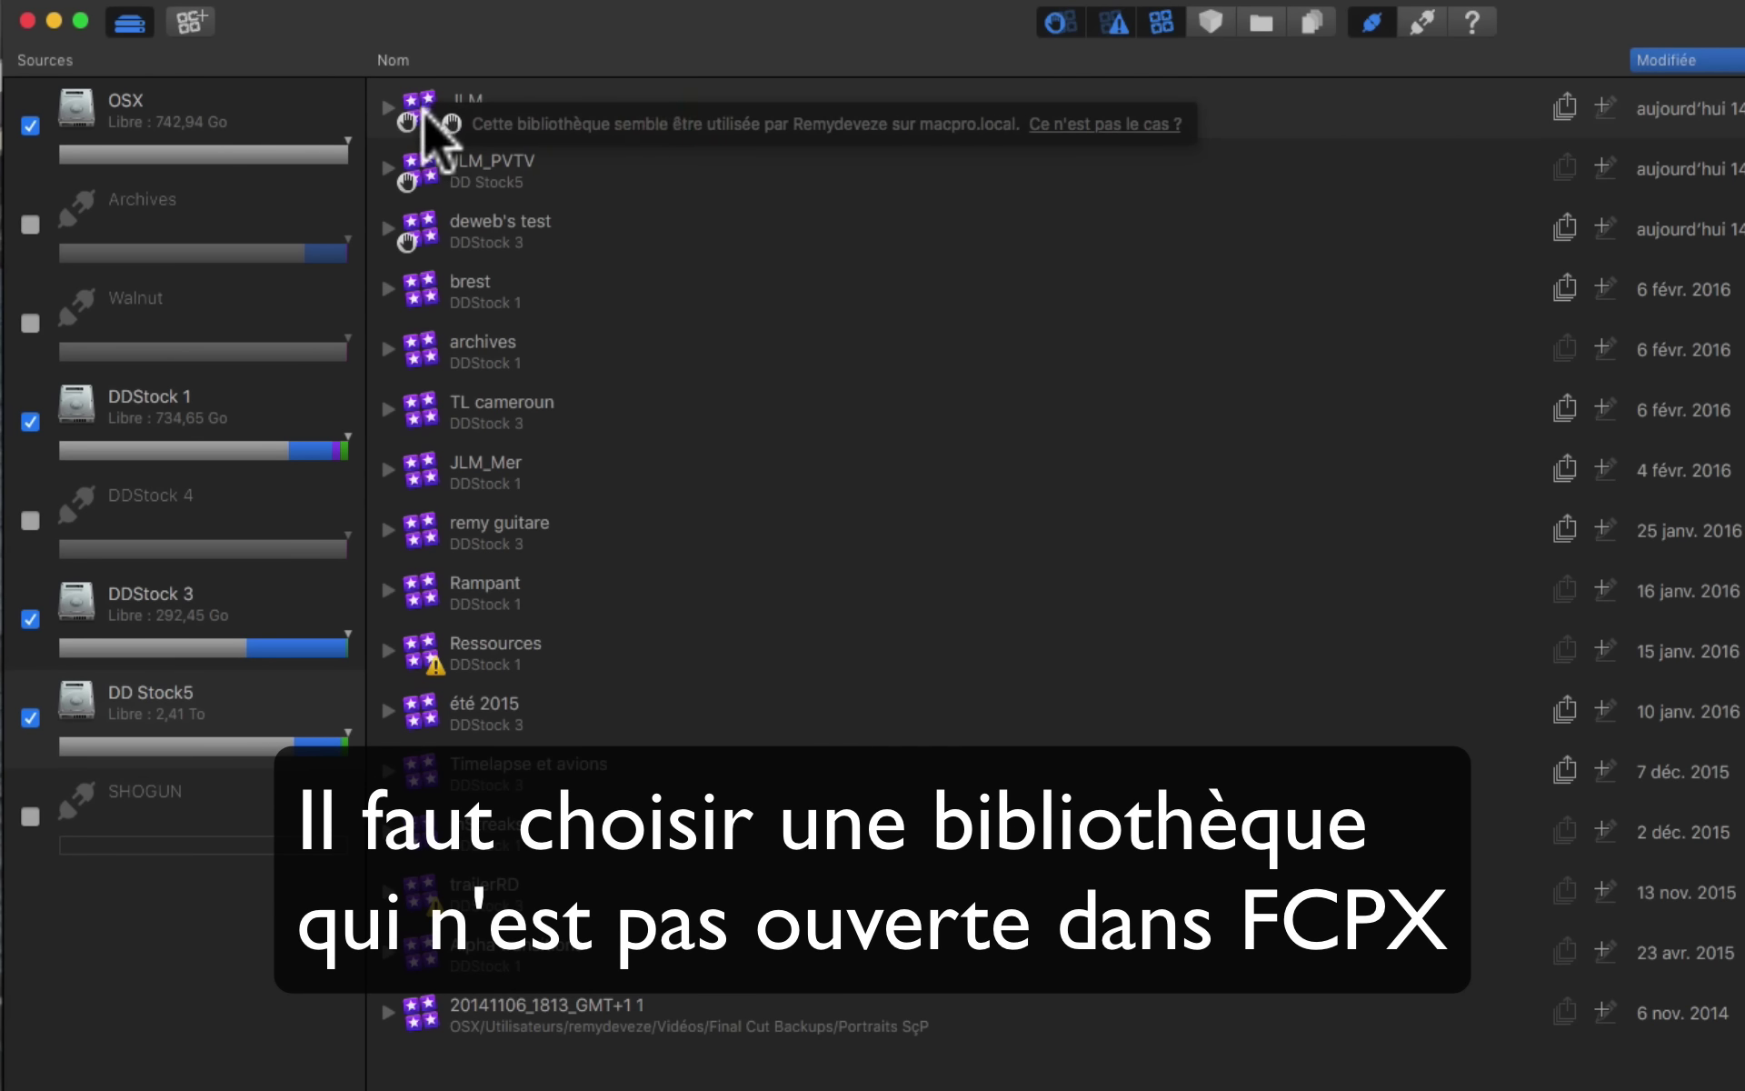
{"action": "right_click", "coordinate": [448, 275]}
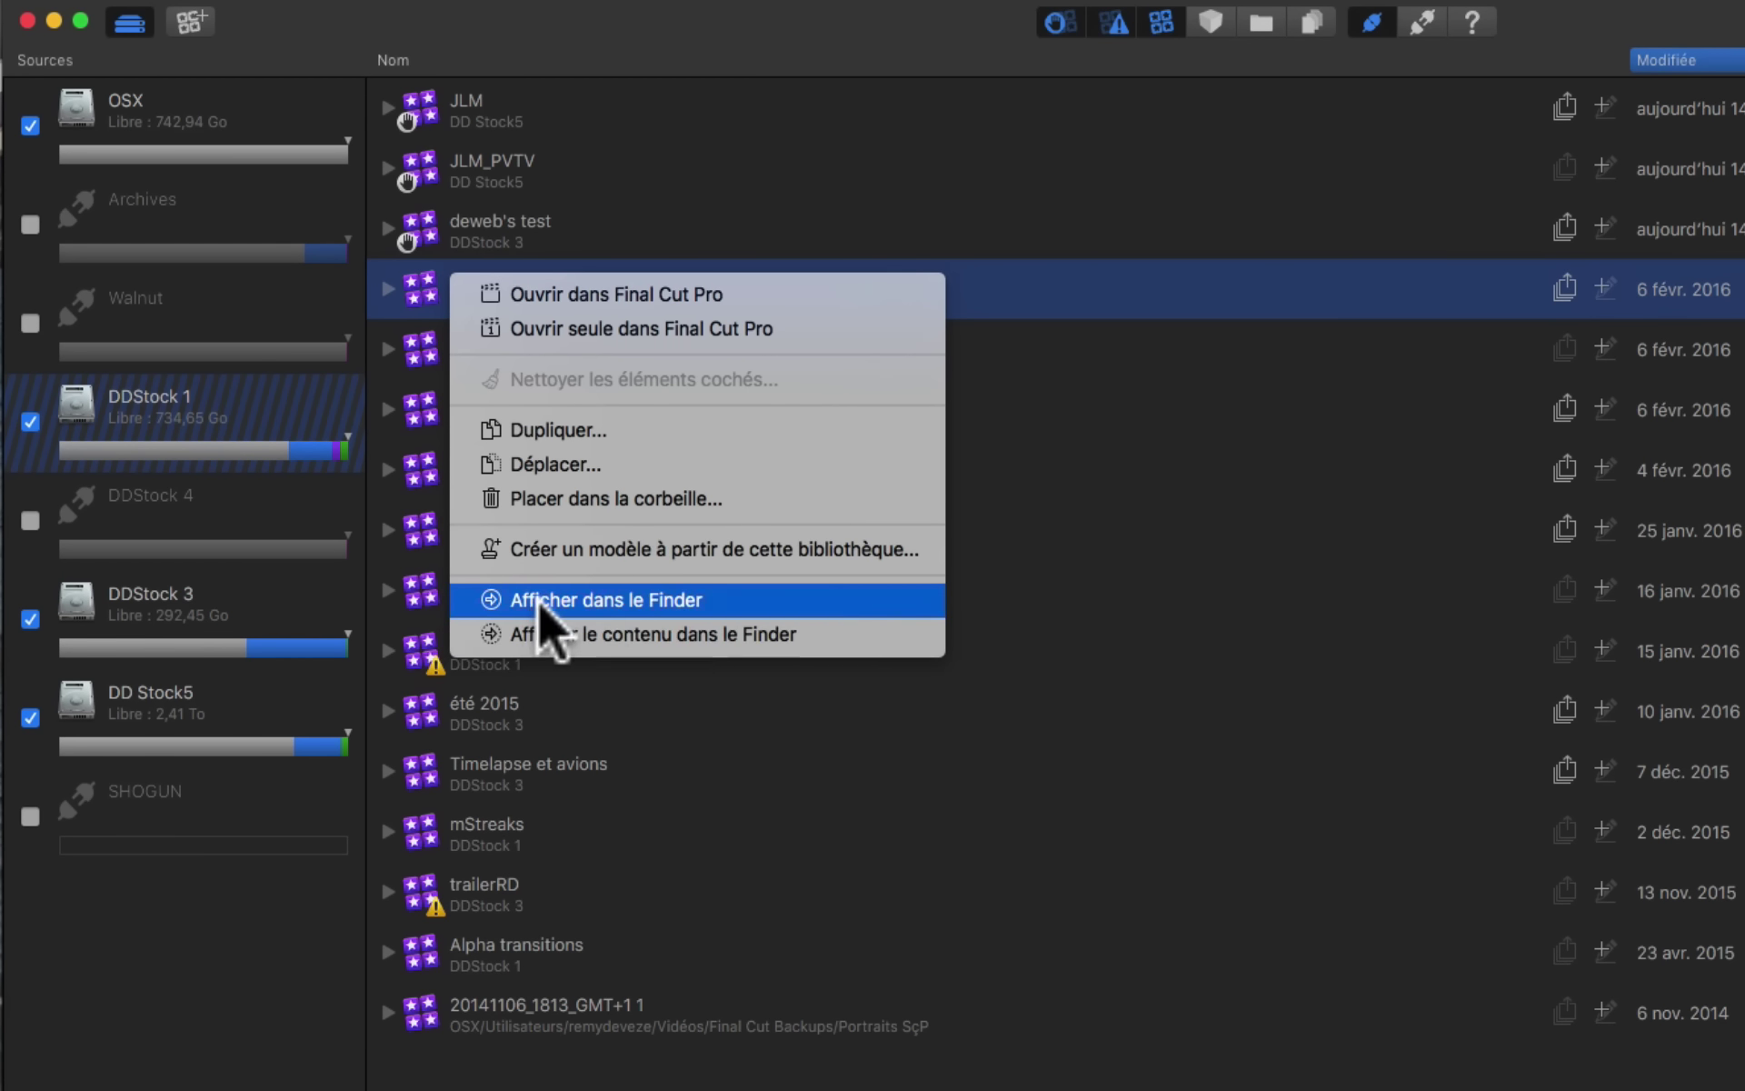
{"action": "left_click", "coordinate": [946, 146]}
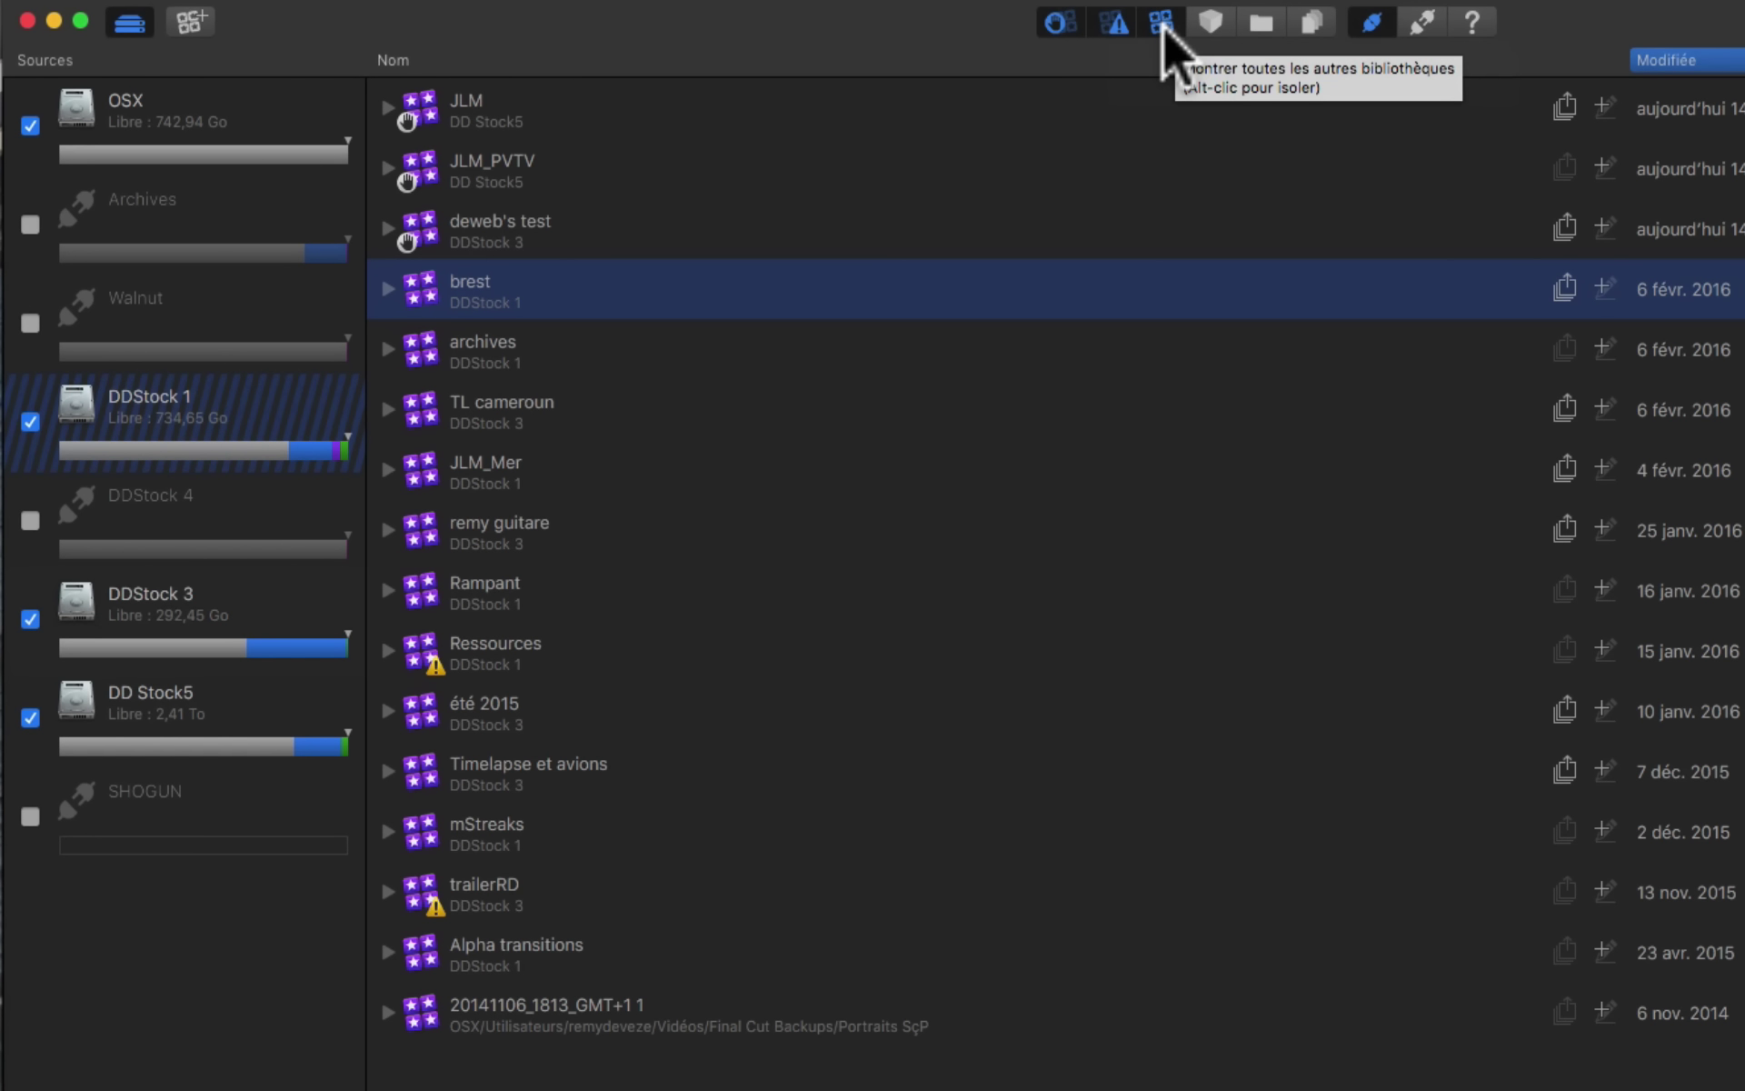
Step: Enable the remaining item-type filters up to external media, then isolate the external media entries in the list
{"action": "left_click", "coordinate": [1215, 25]}
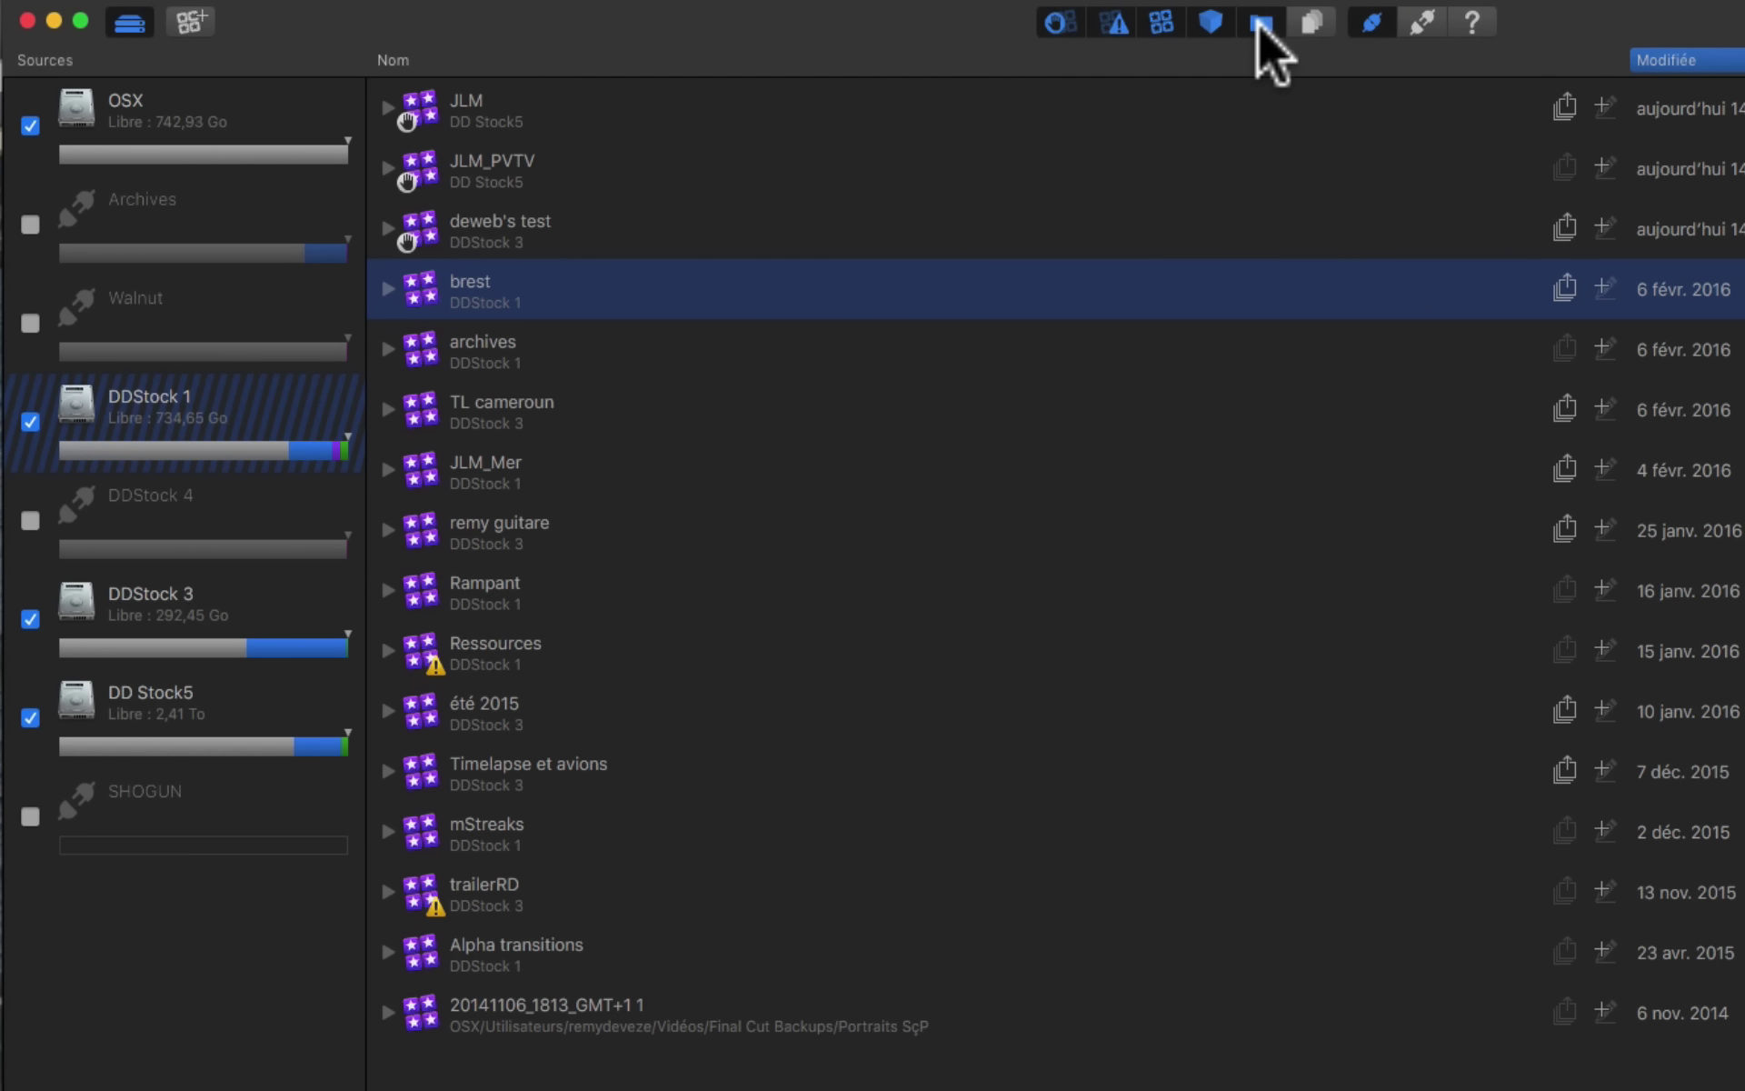
{"action": "left_click", "coordinate": [1309, 20]}
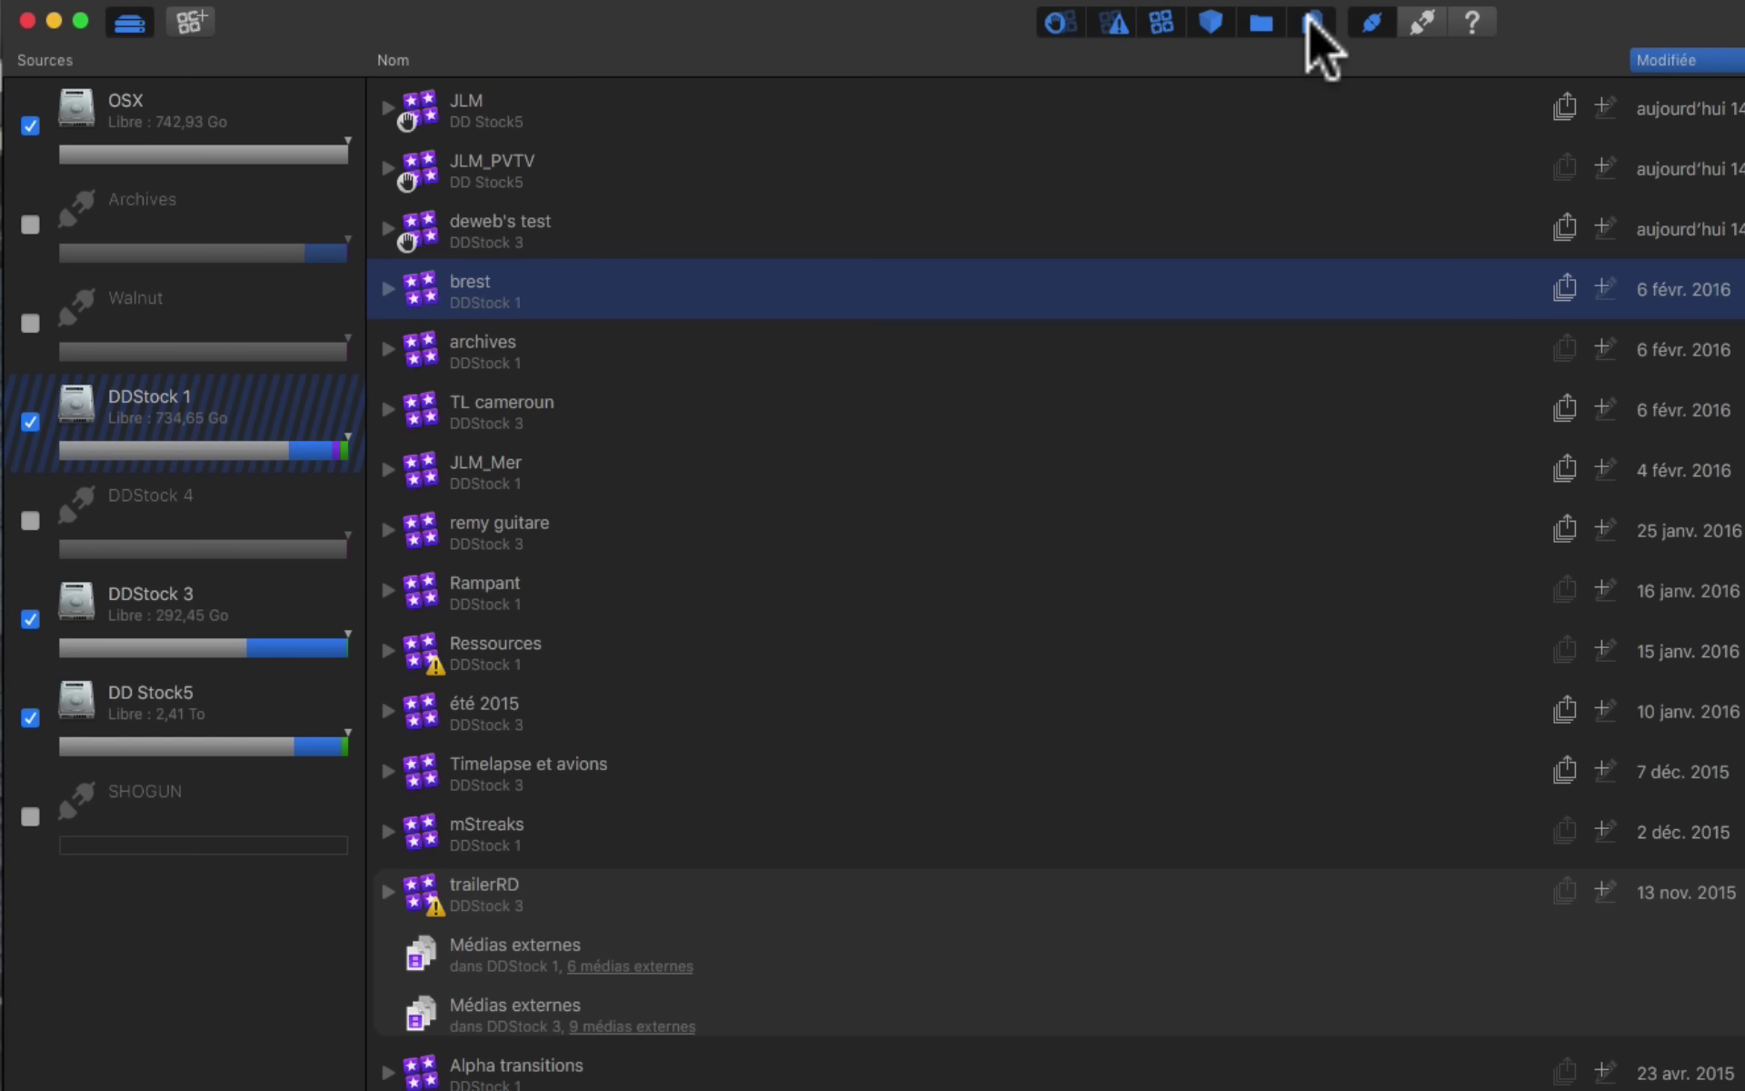
{"action": "left_click", "coordinate": [1309, 19]}
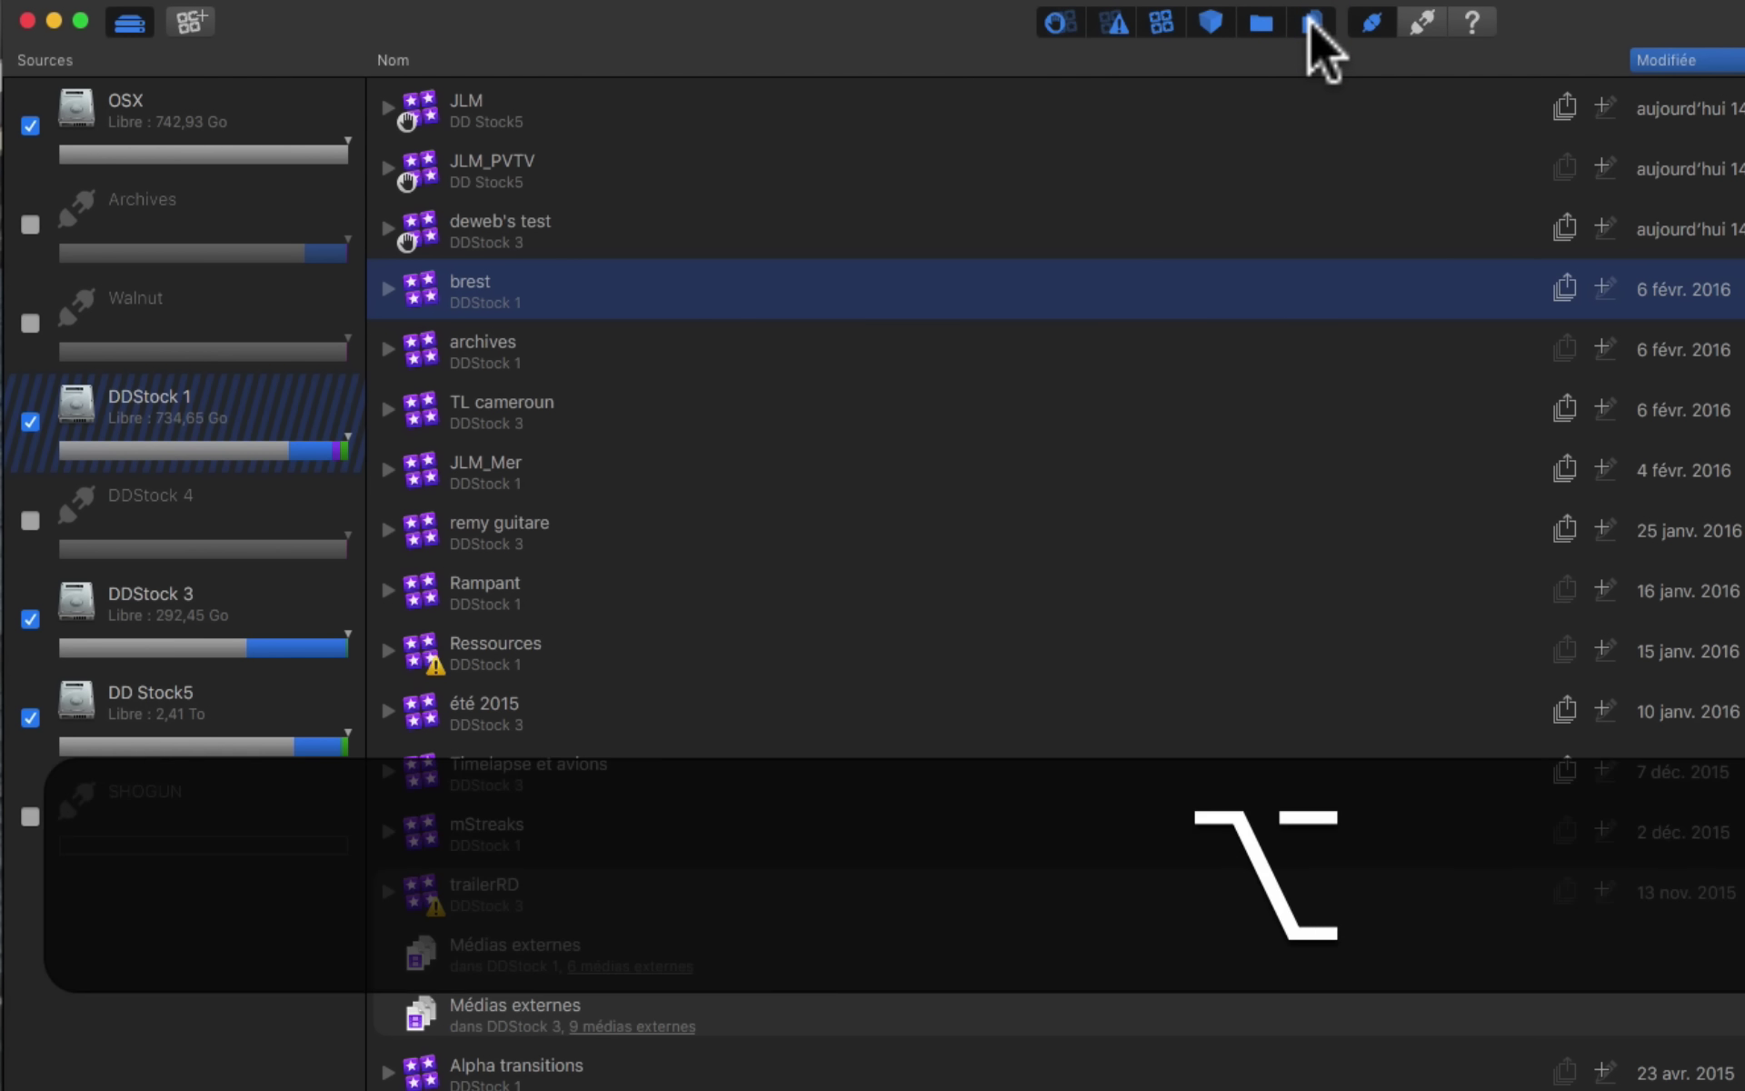
{"action": "left_click", "coordinate": [1311, 20], "text": "alt"}
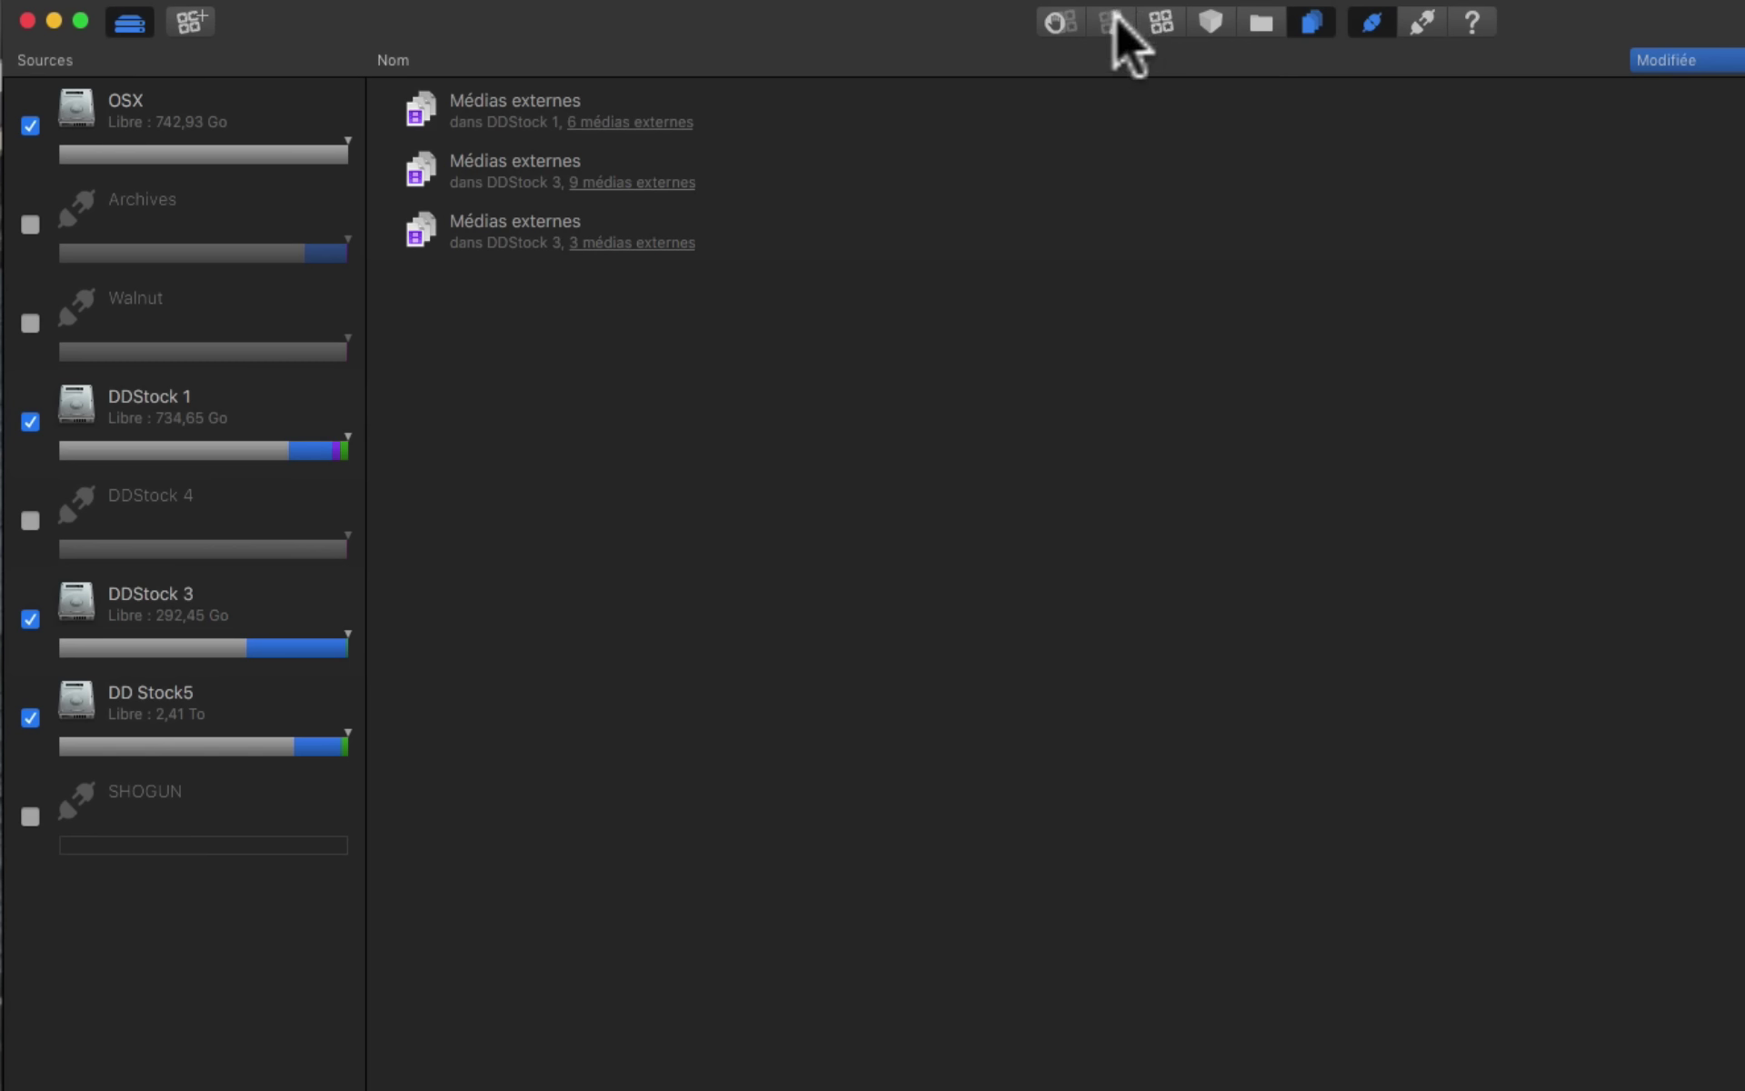
Step: Turn off the external media filter and show the open, warning-flagged and ordinary libraries instead
{"action": "left_click", "coordinate": [1312, 20]}
{"action": "left_click", "coordinate": [1055, 20]}
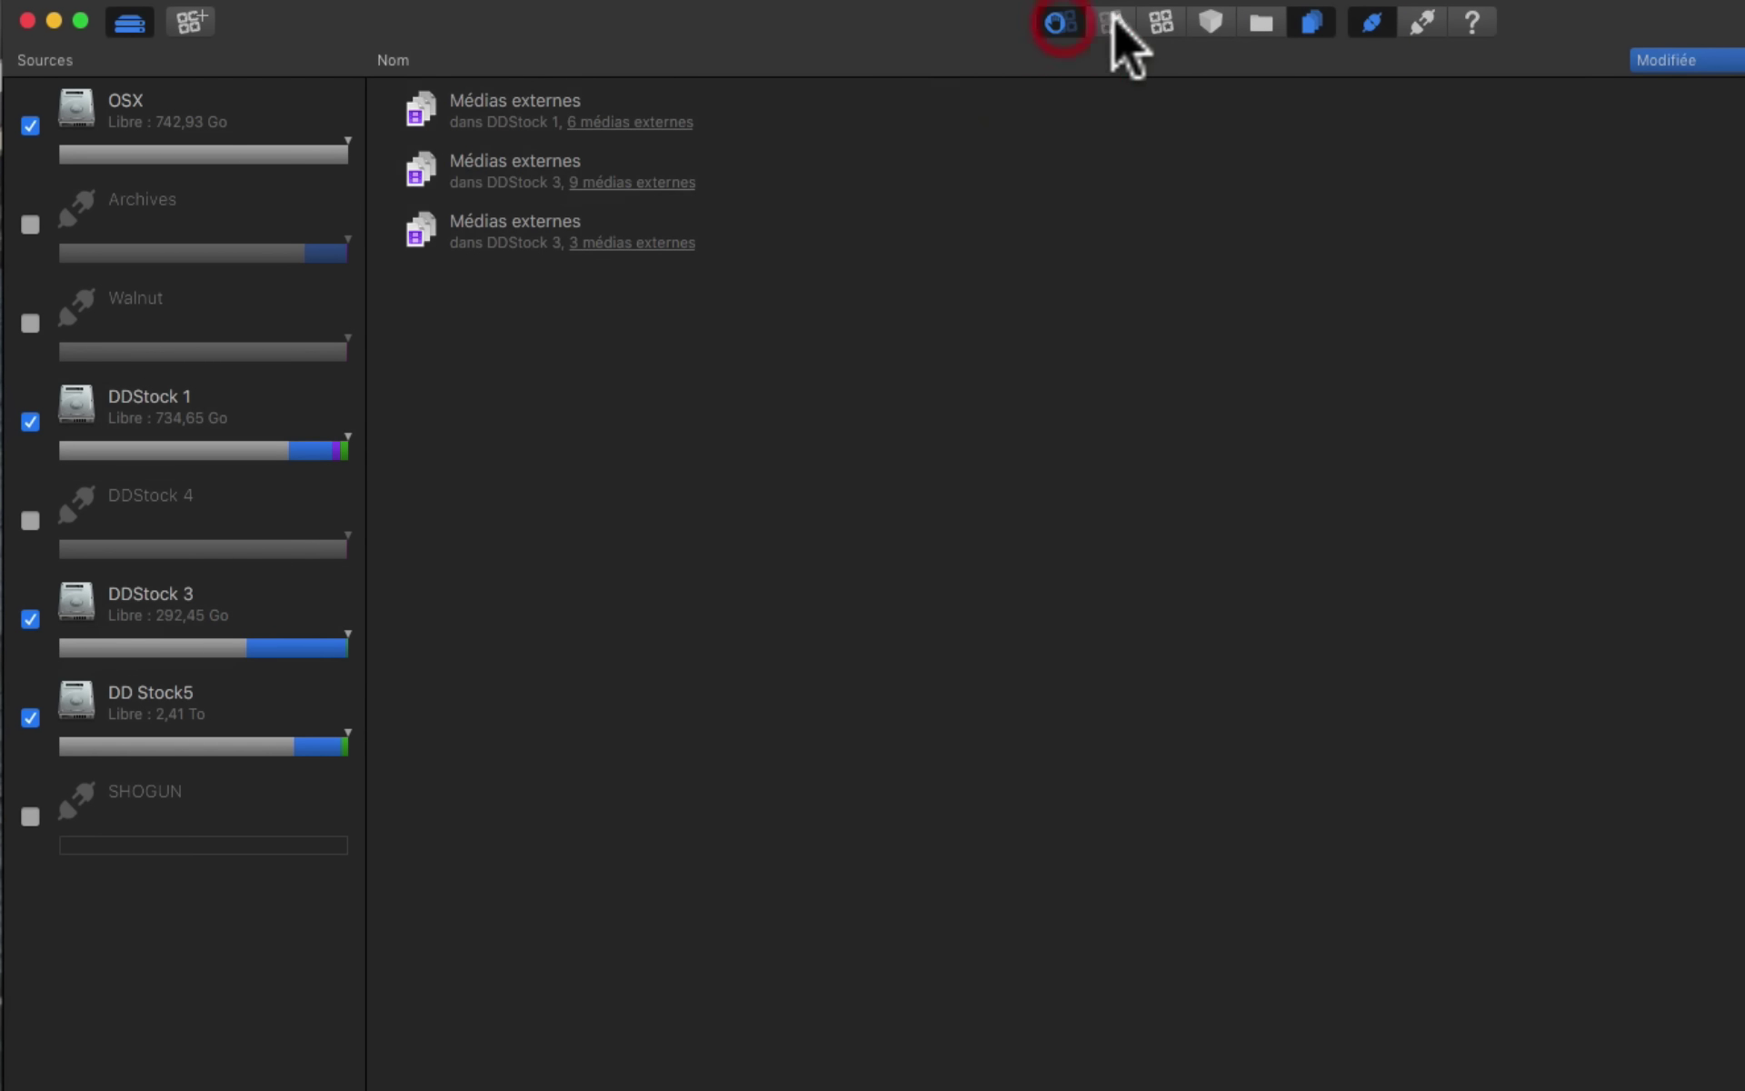
{"action": "left_click", "coordinate": [1114, 18]}
{"action": "left_click", "coordinate": [1142, 18]}
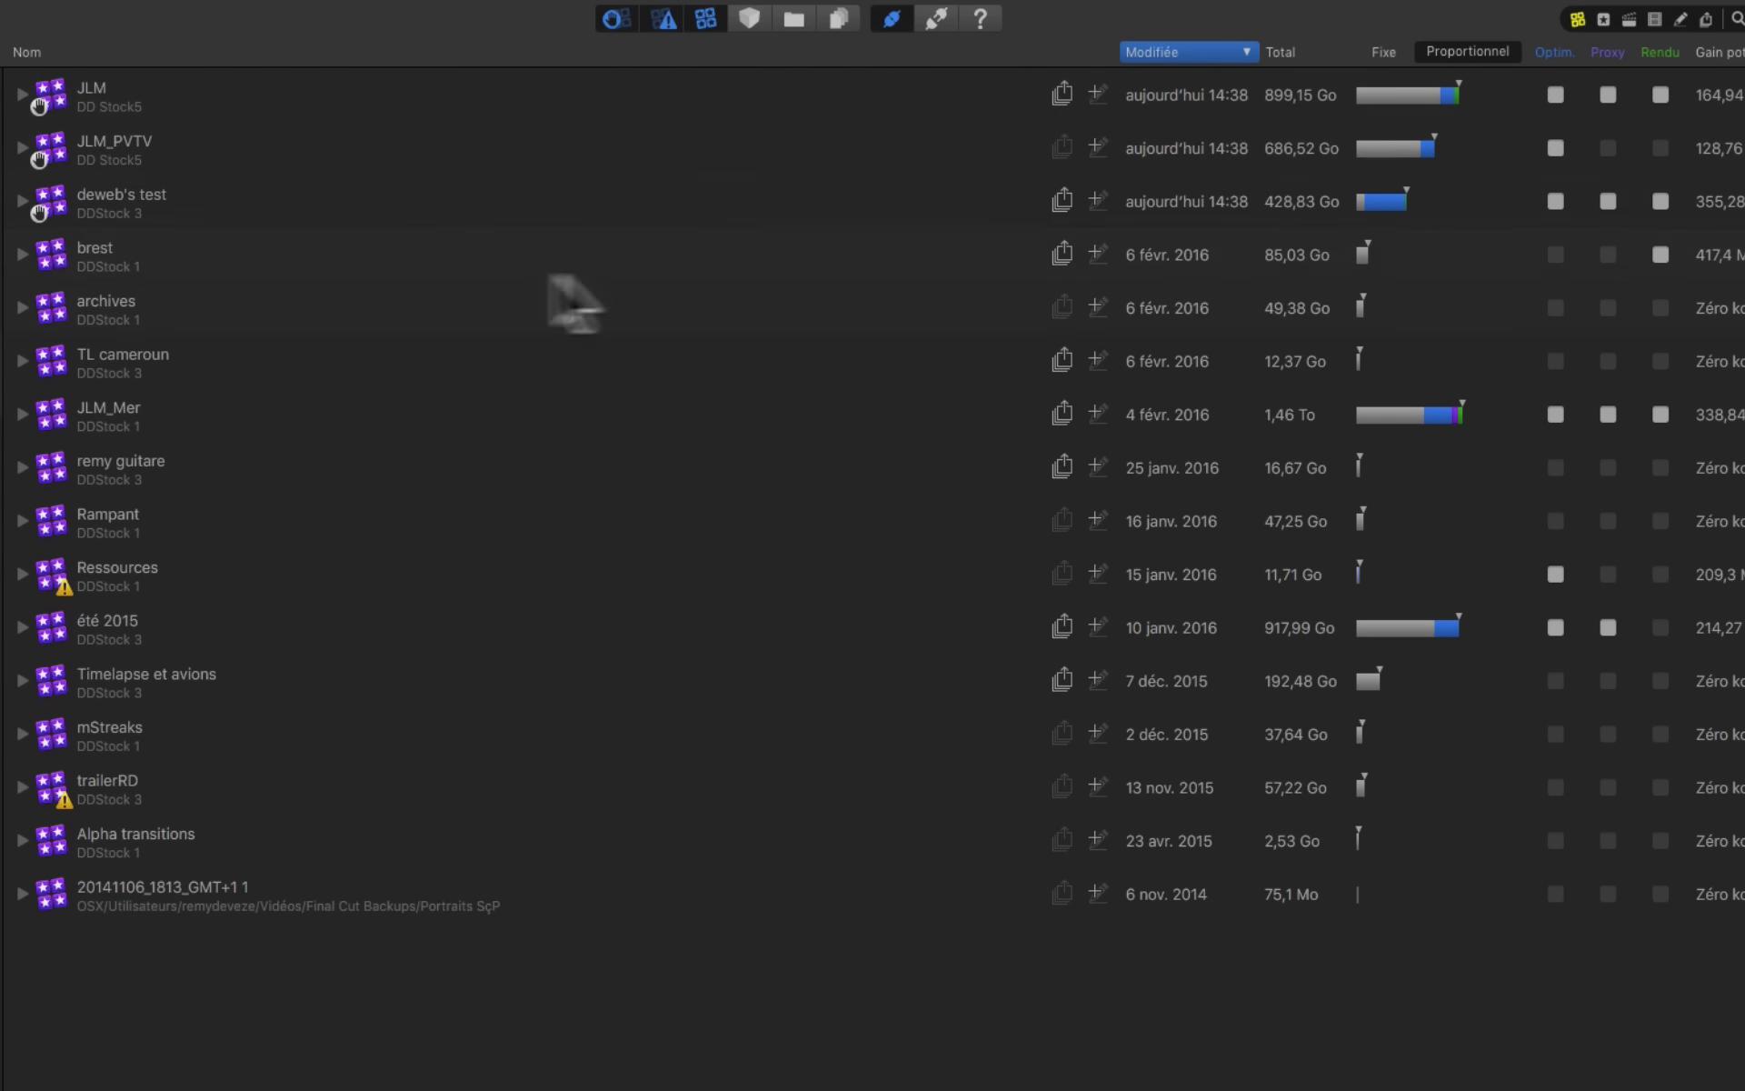
Step: Expand the deweb's test library, reveal the chat event's exported Cat's dance.mov in the Finder, and close the Finder window
{"action": "left_click", "coordinate": [1061, 201]}
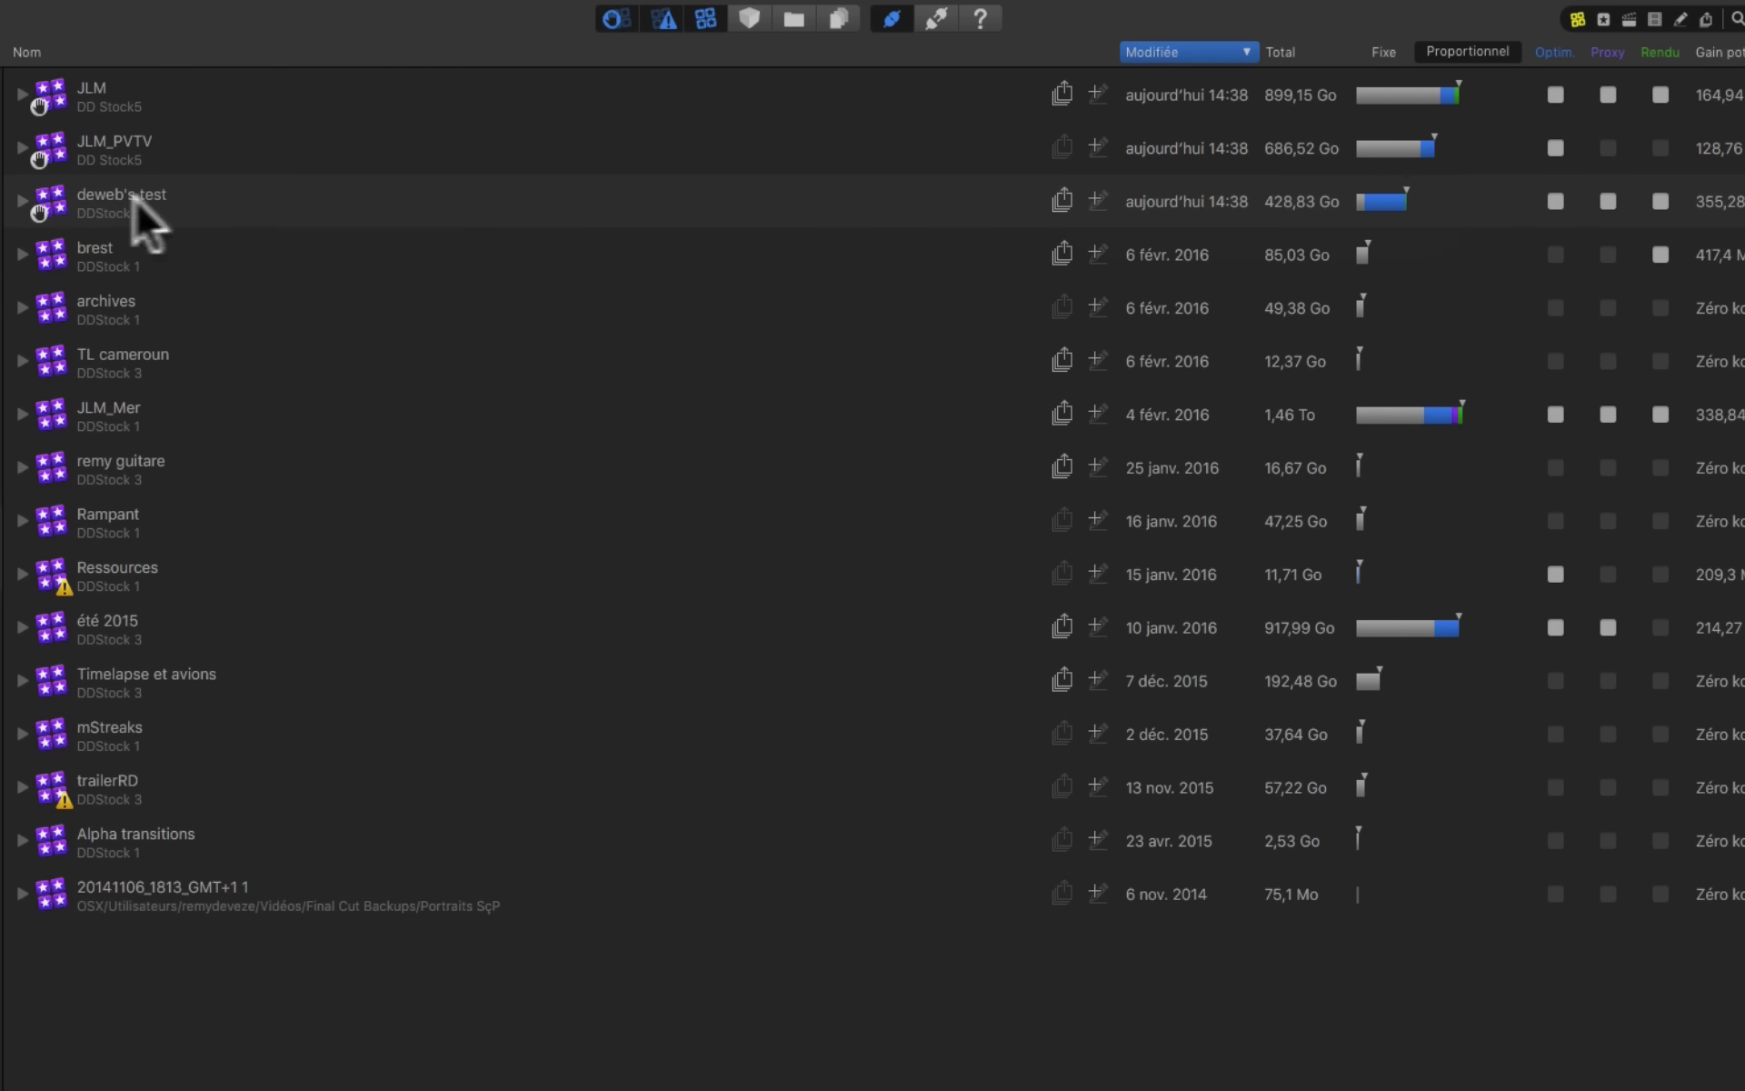
{"action": "left_click", "coordinate": [20, 196]}
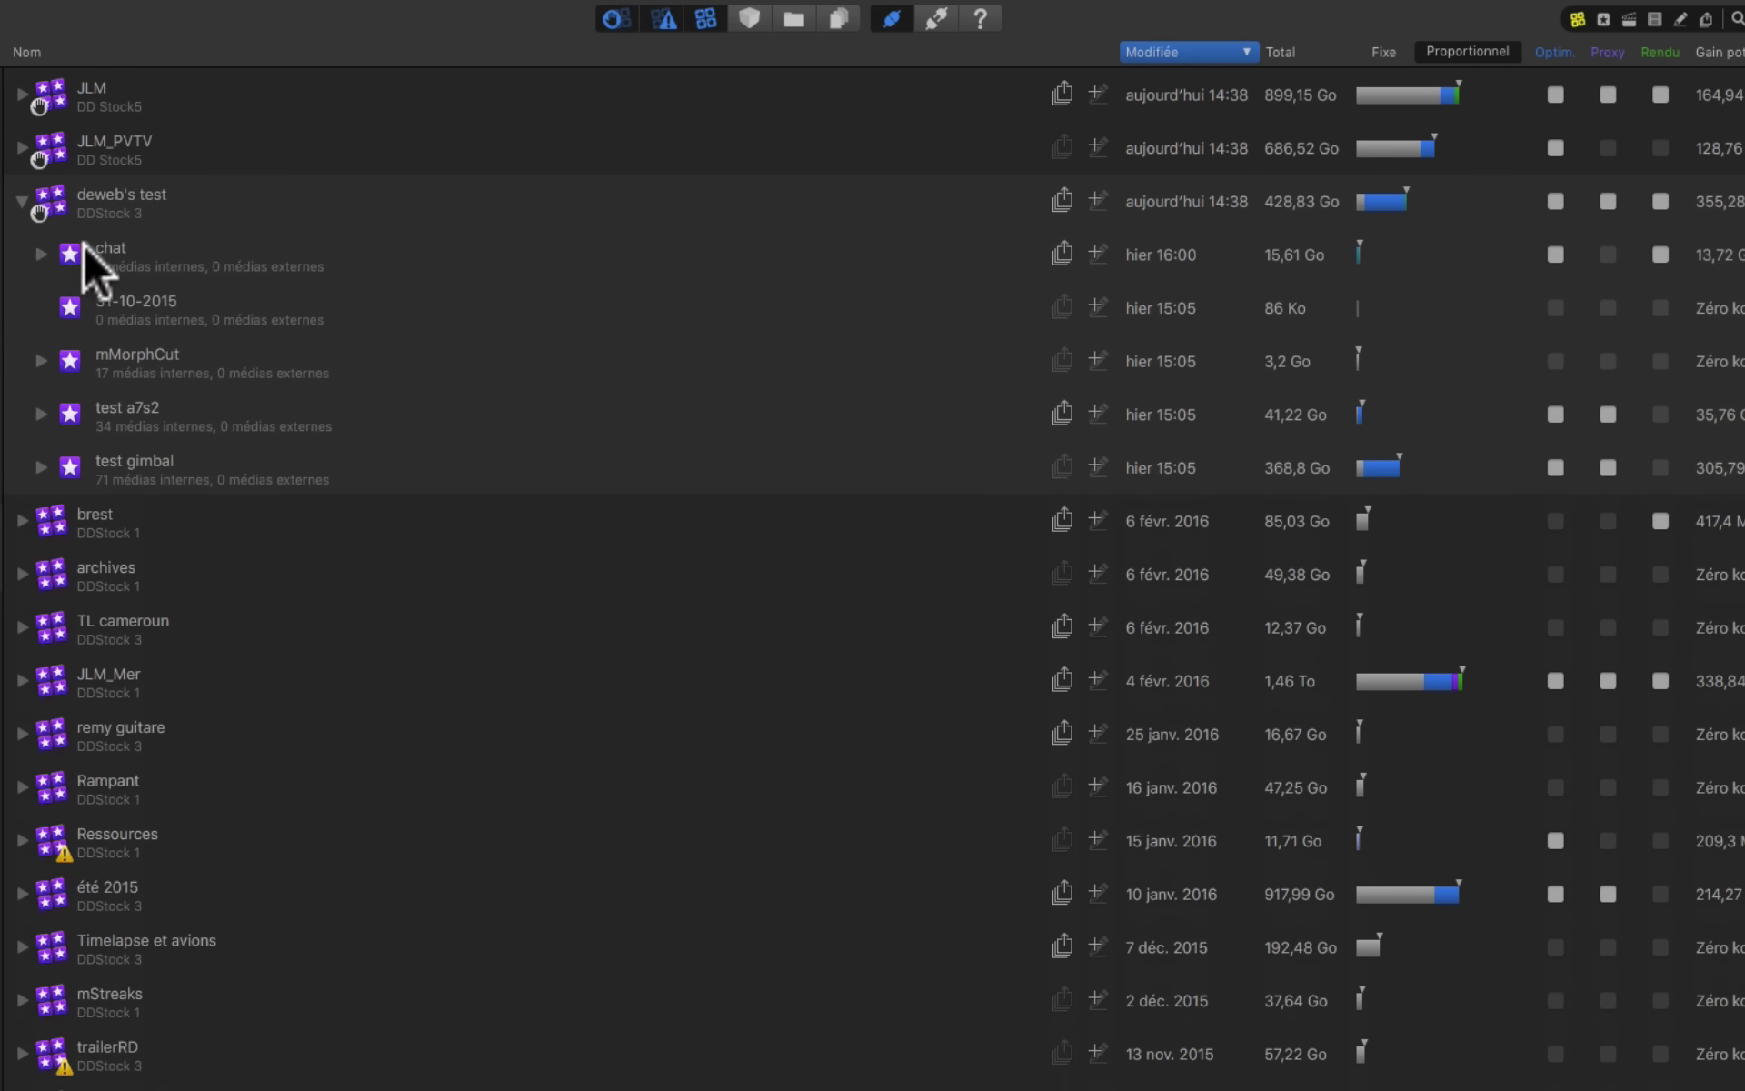
{"action": "left_click", "coordinate": [1060, 254]}
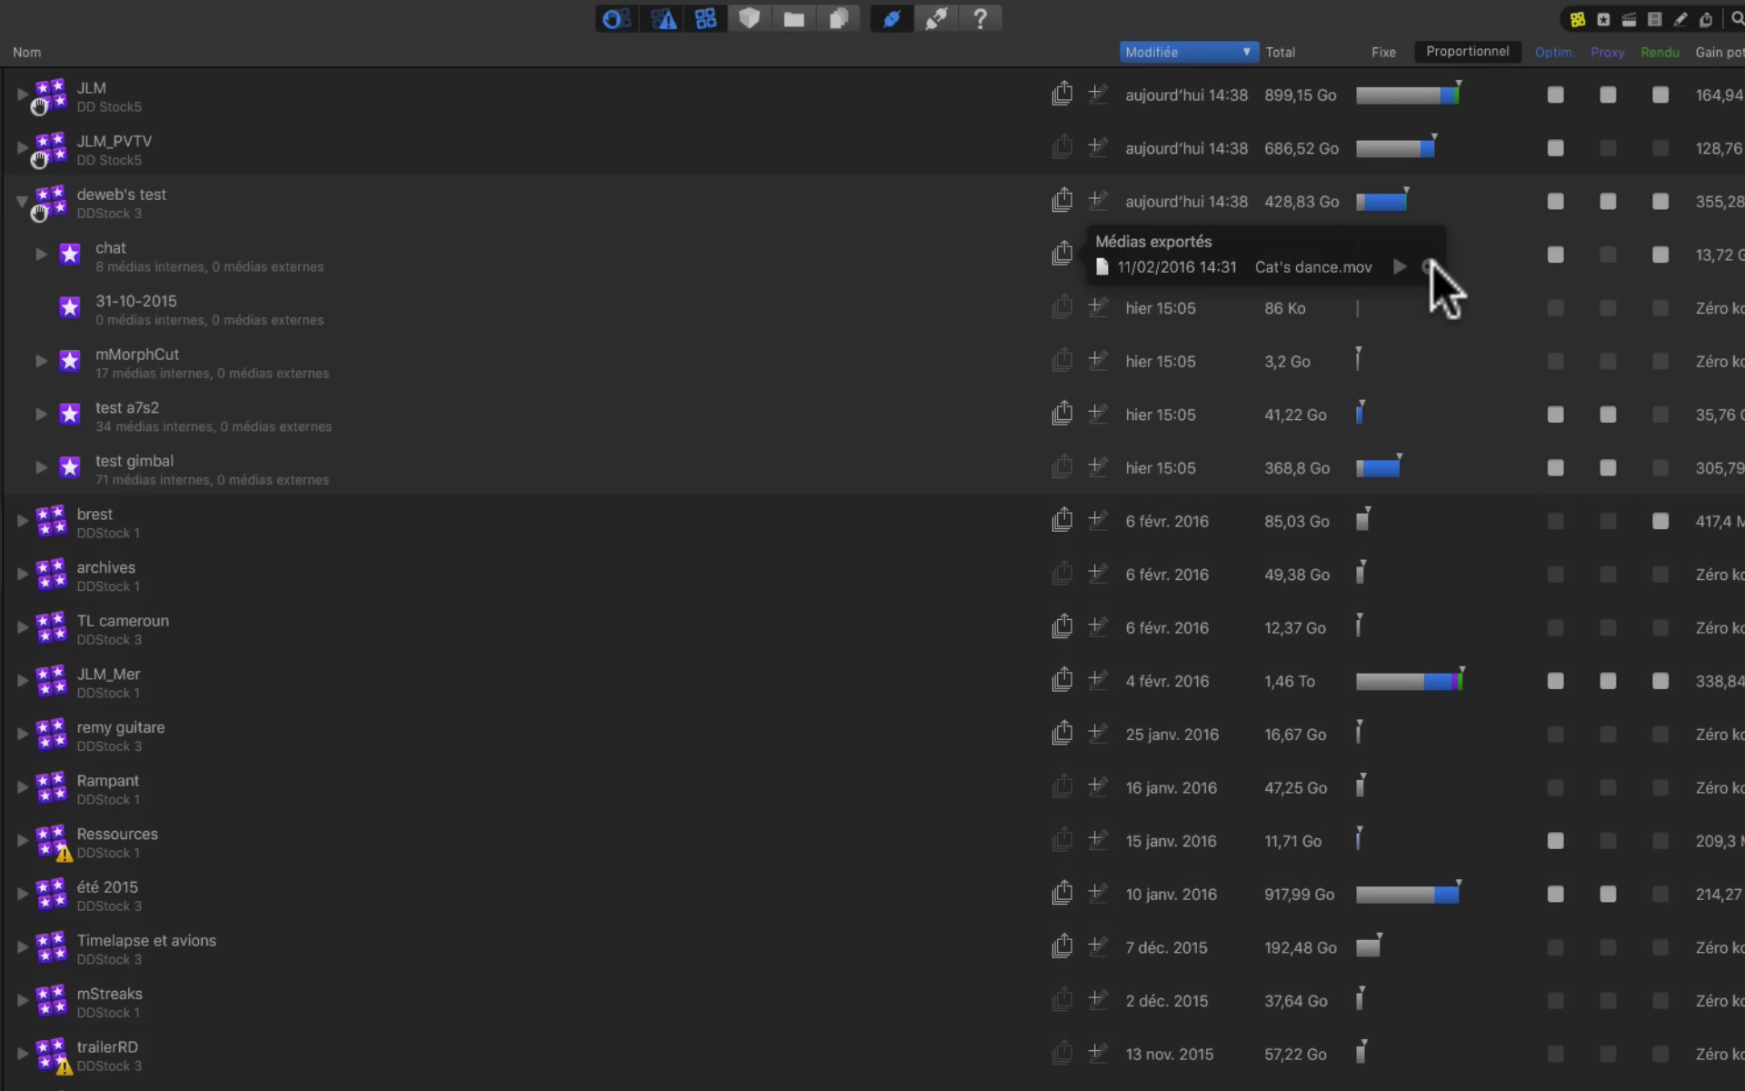
{"action": "left_click", "coordinate": [1433, 265]}
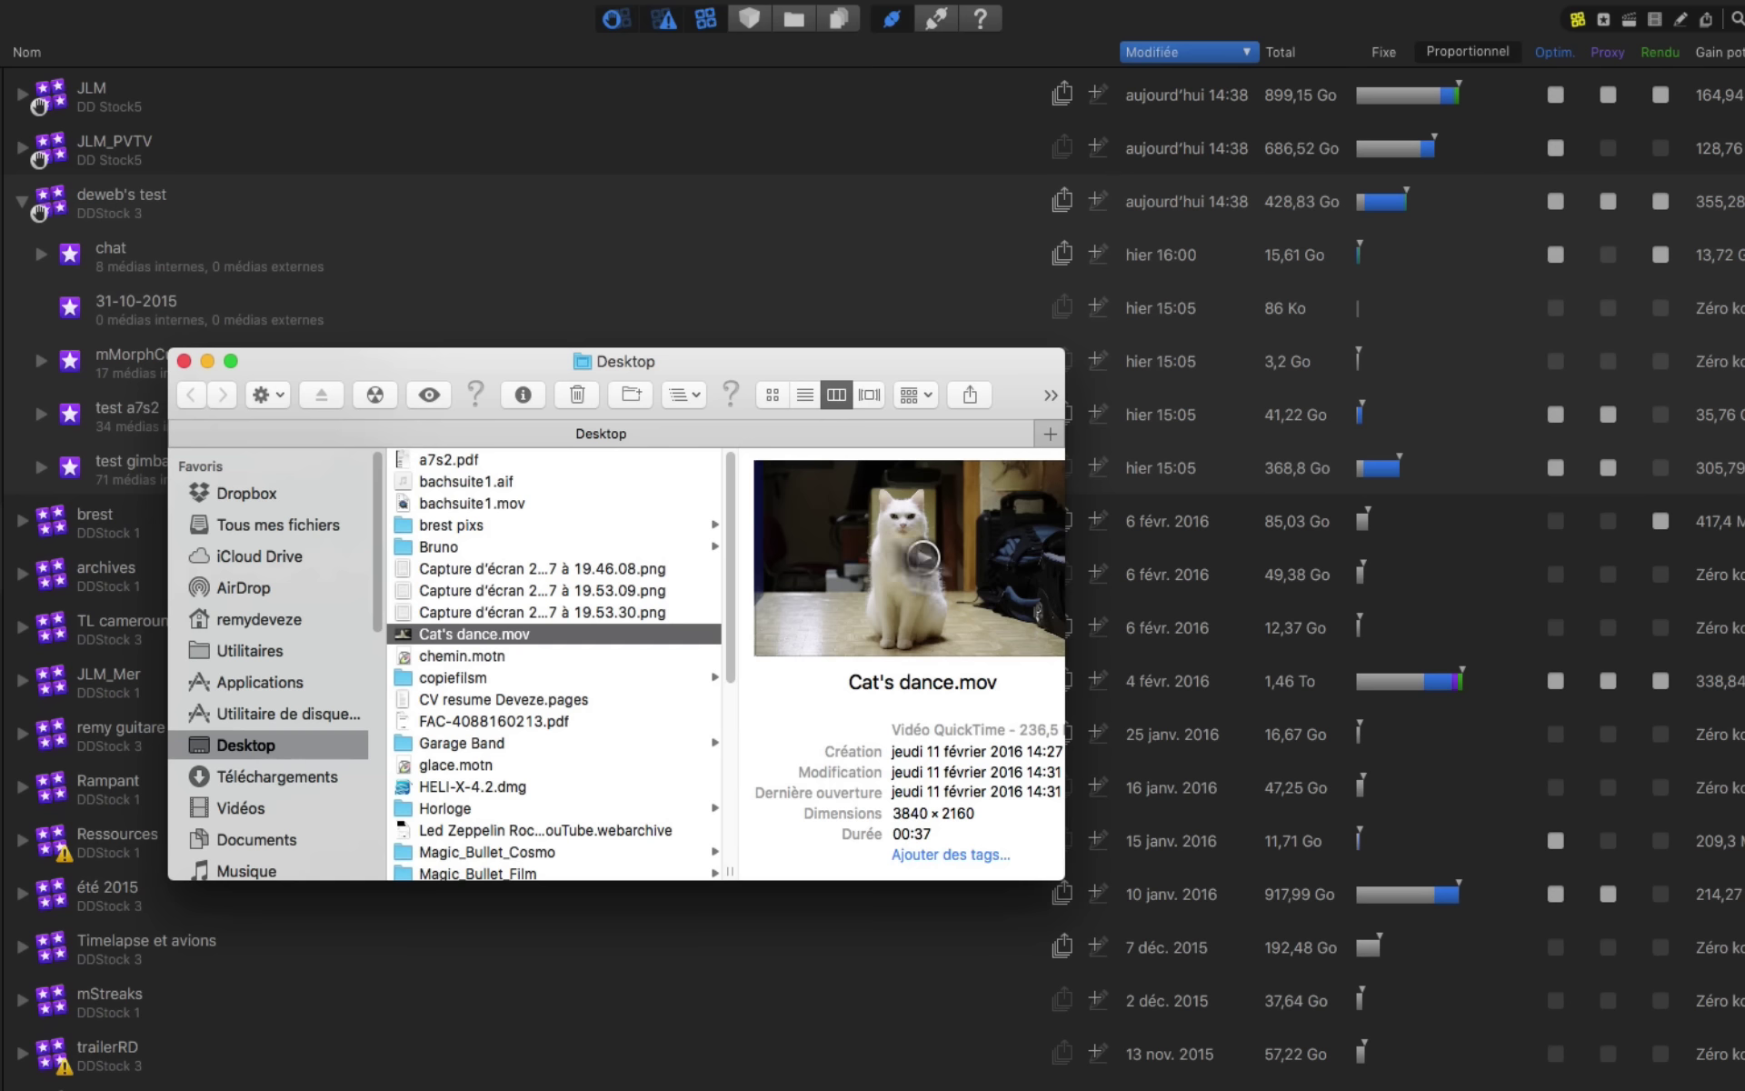
{"action": "left_click", "coordinate": [184, 361]}
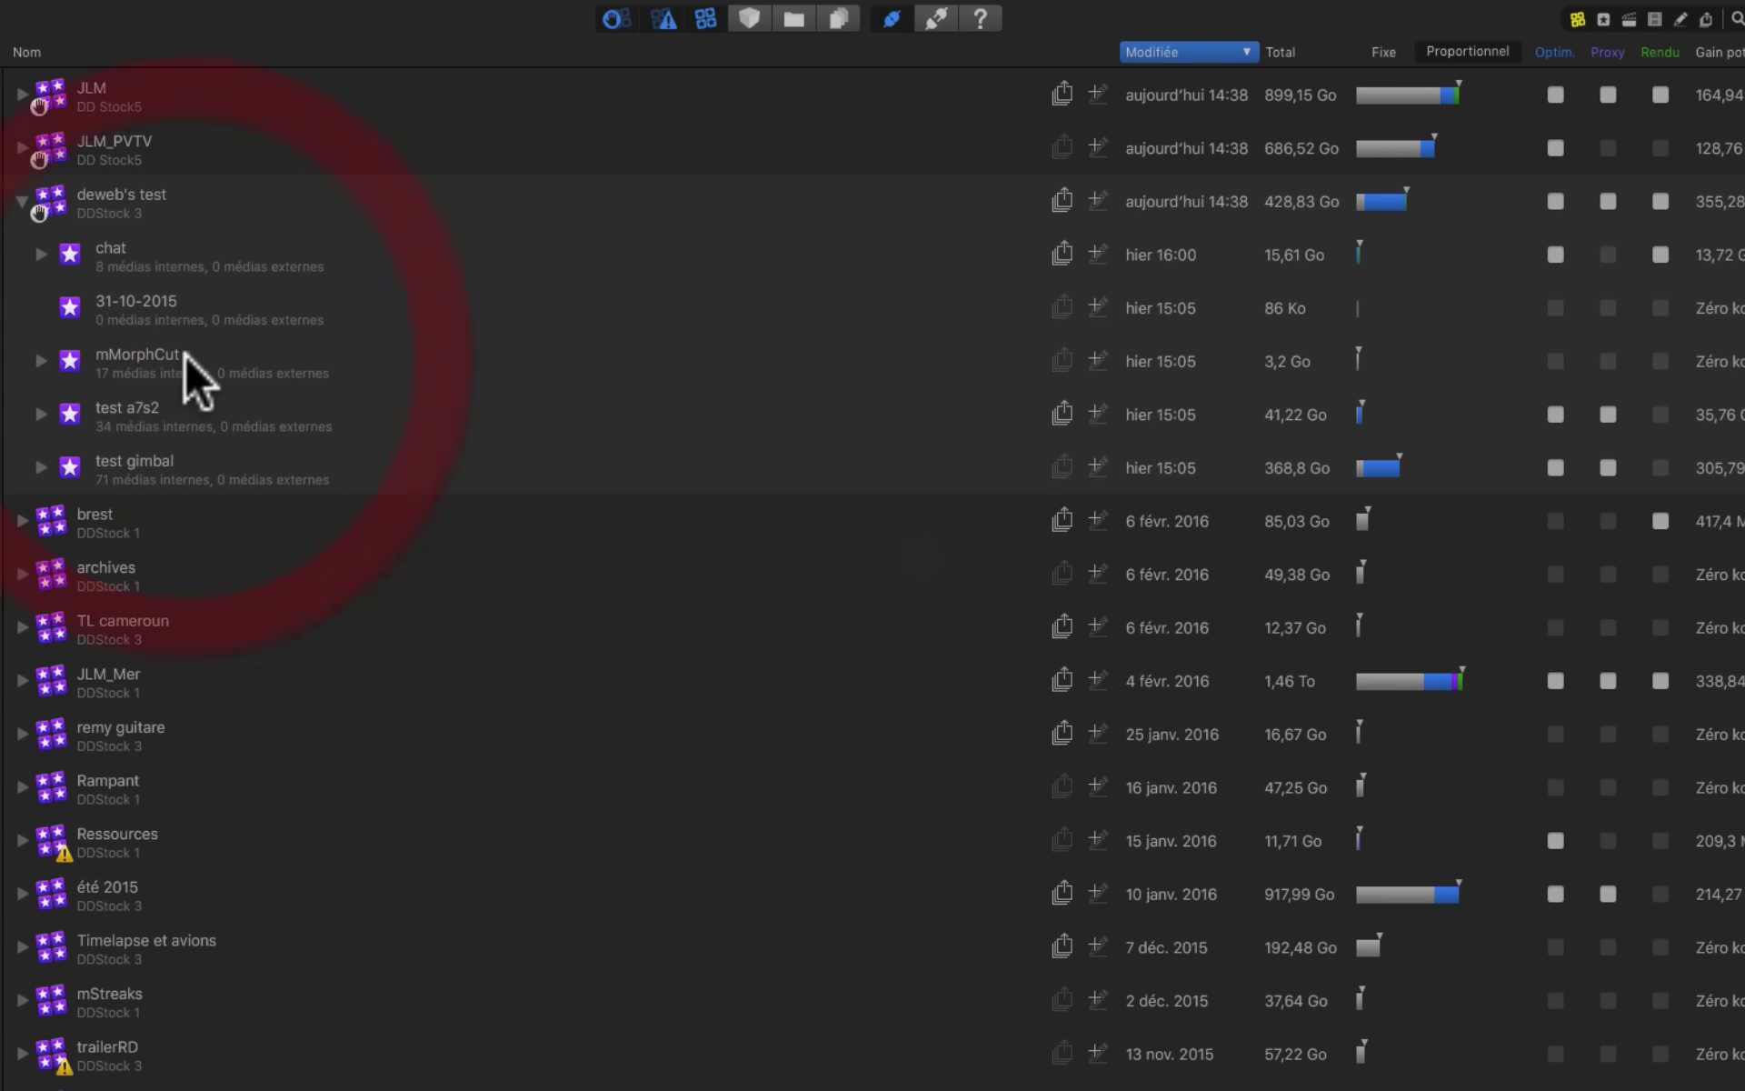
Step: Check the exported media of the chat event and of the brest, TL cameroun, JLM_Mer and remy guitare libraries
{"action": "left_click", "coordinate": [1060, 254]}
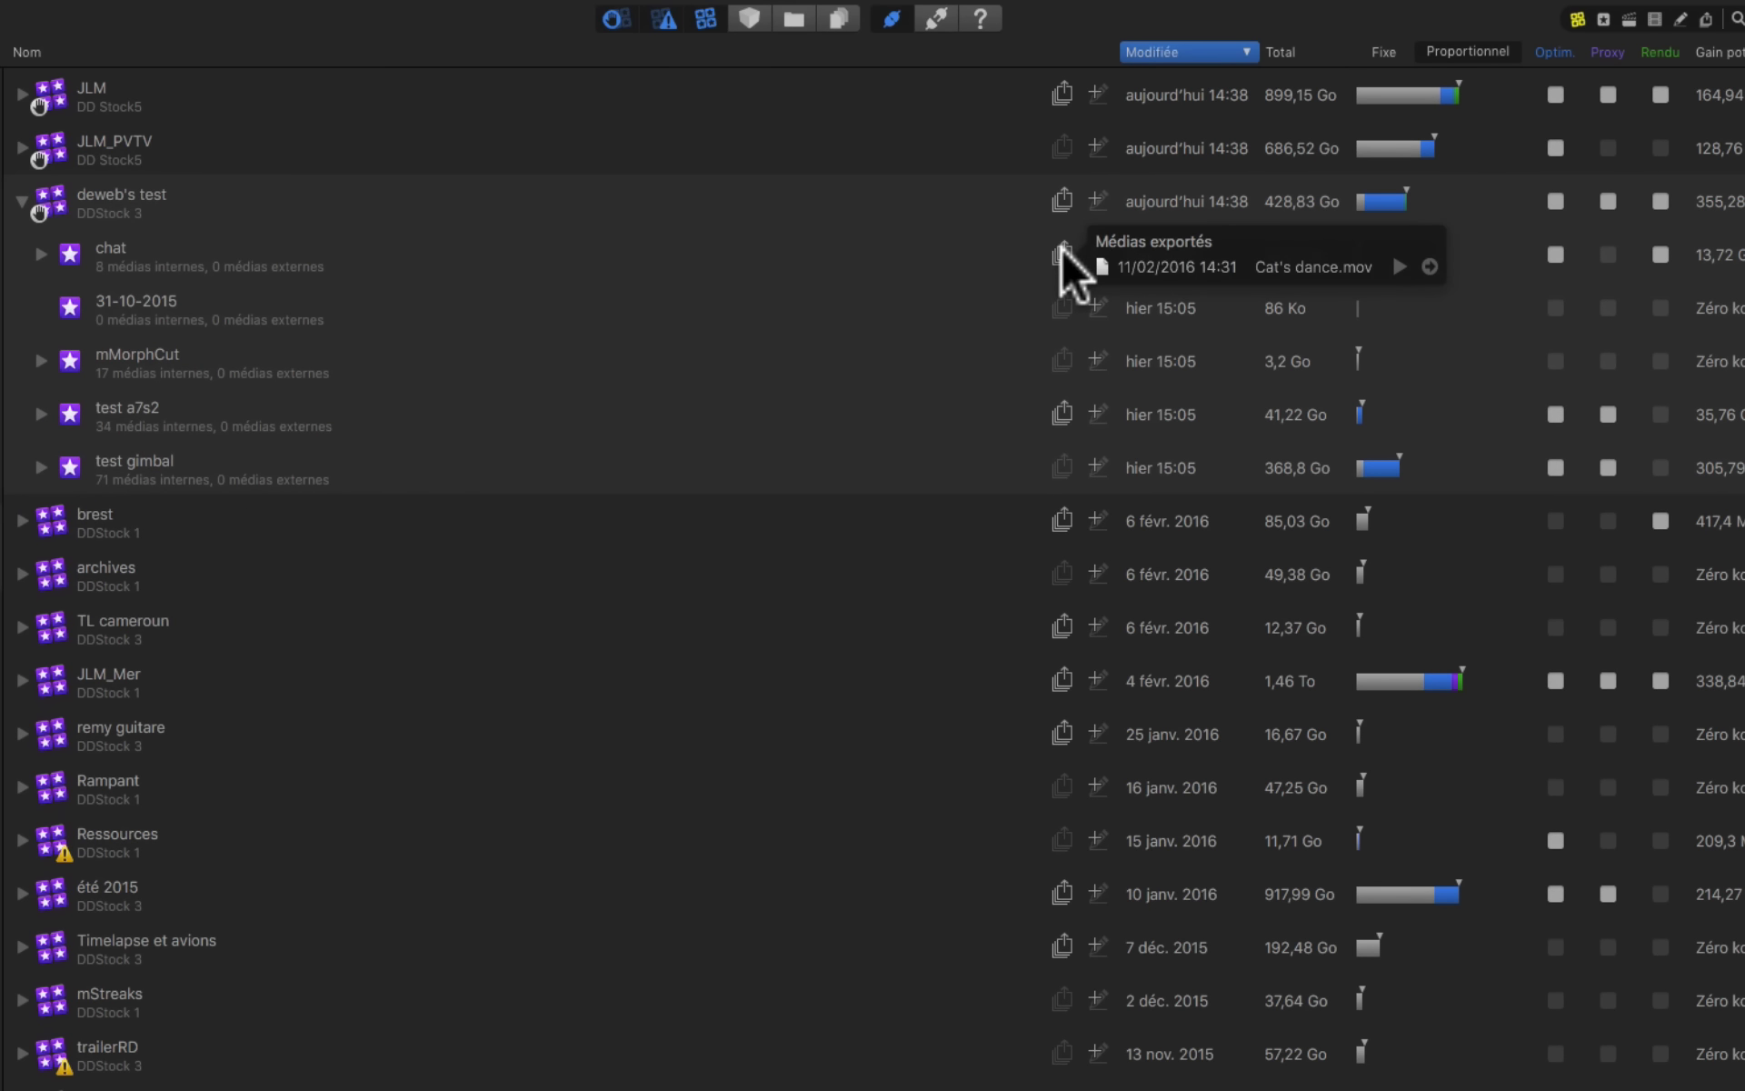
{"action": "left_click", "coordinate": [1062, 521]}
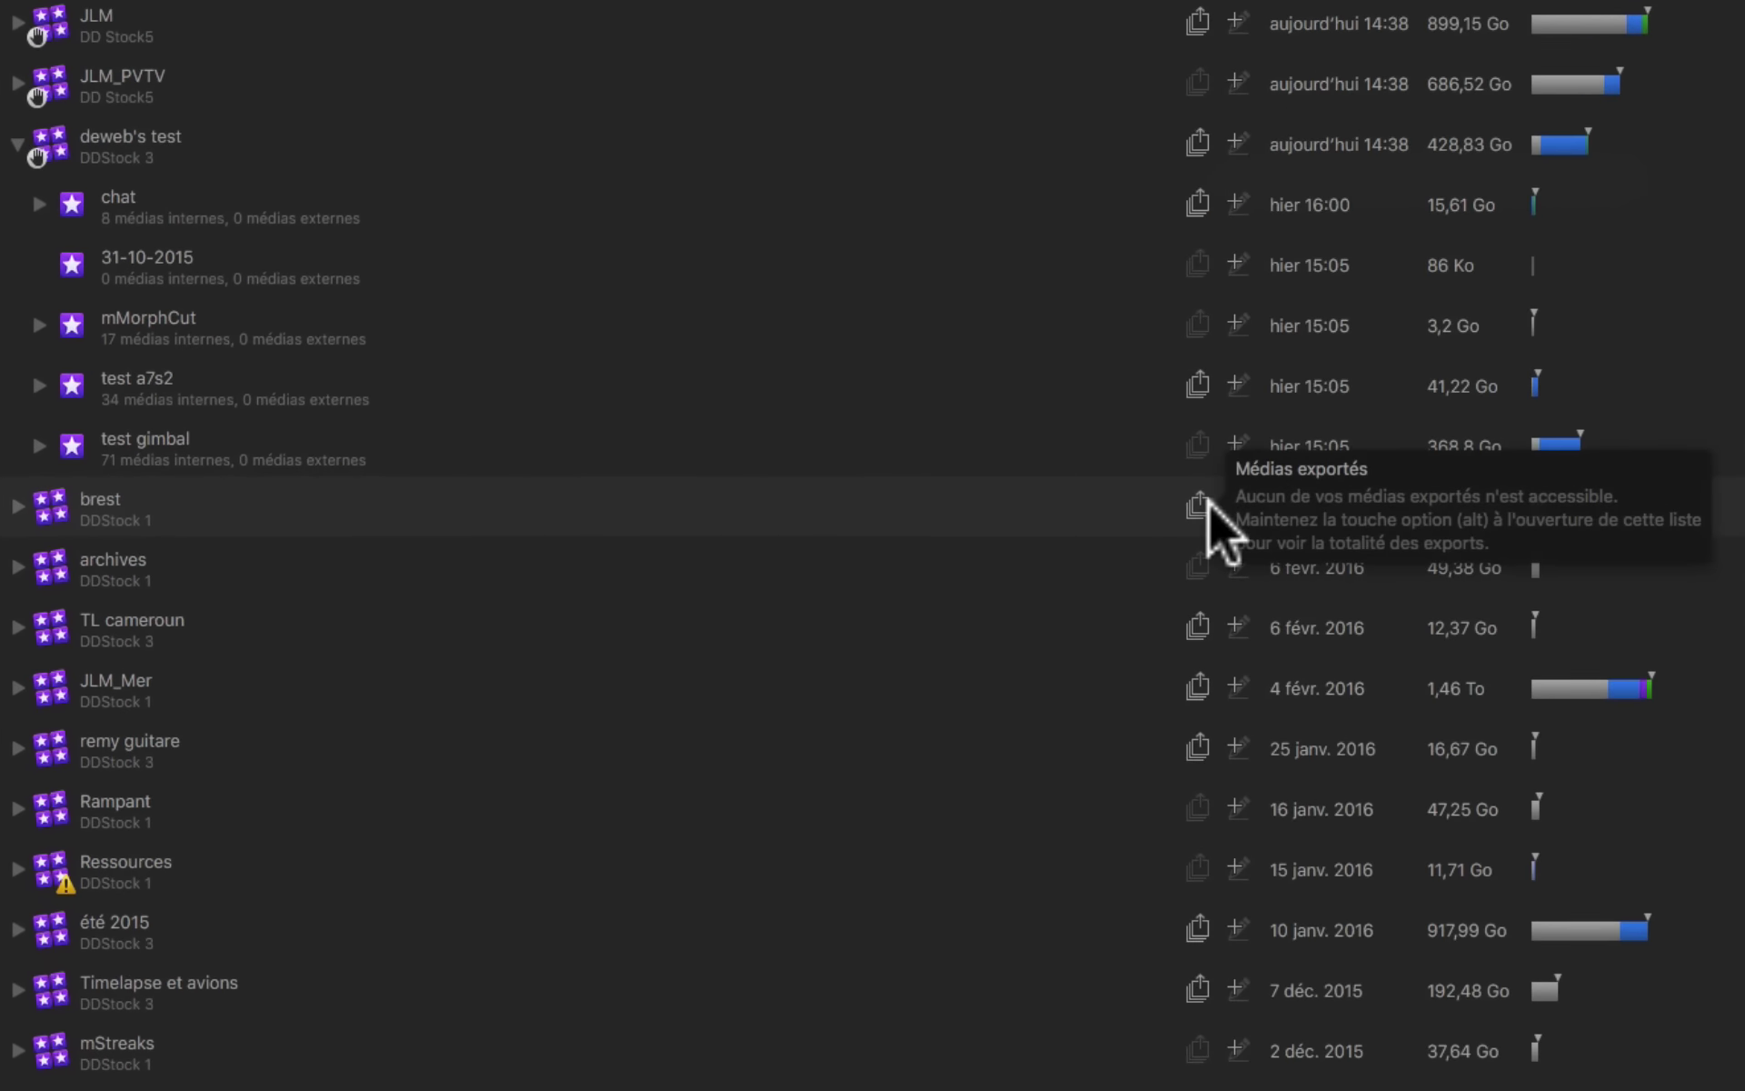
{"action": "left_click", "coordinate": [1202, 620]}
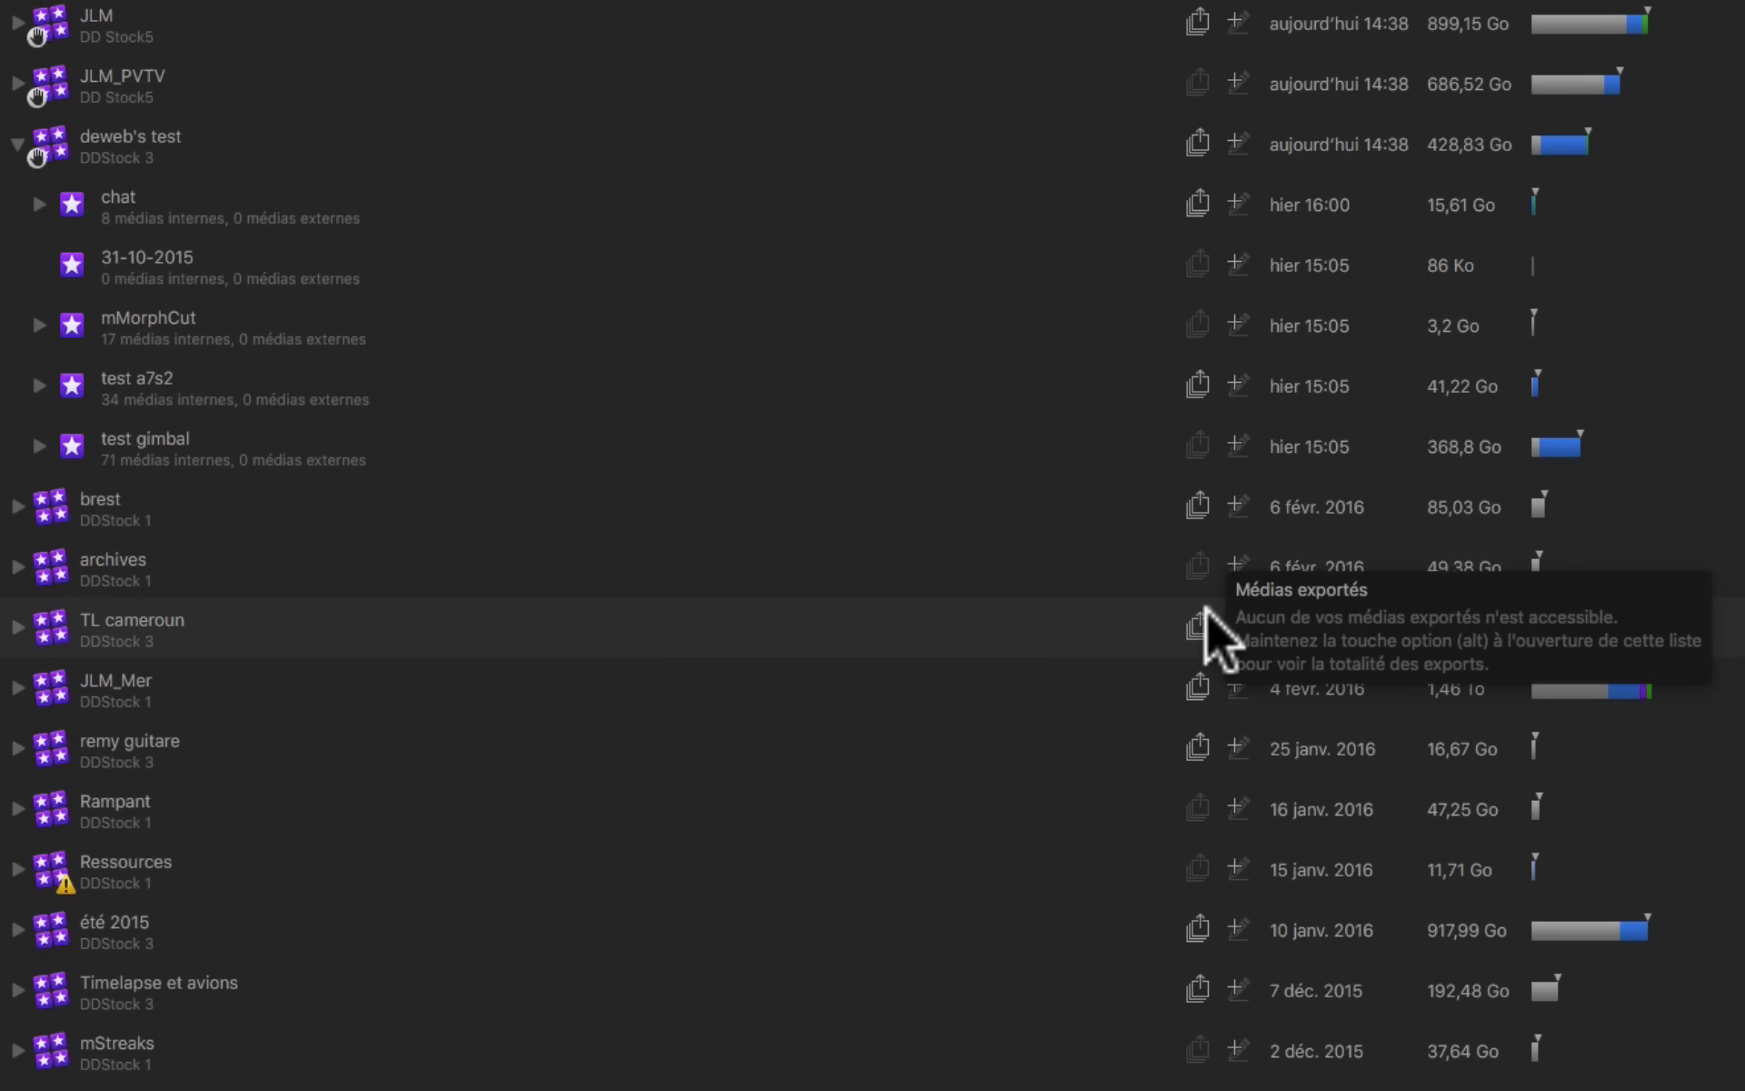
{"action": "left_click", "coordinate": [1198, 747]}
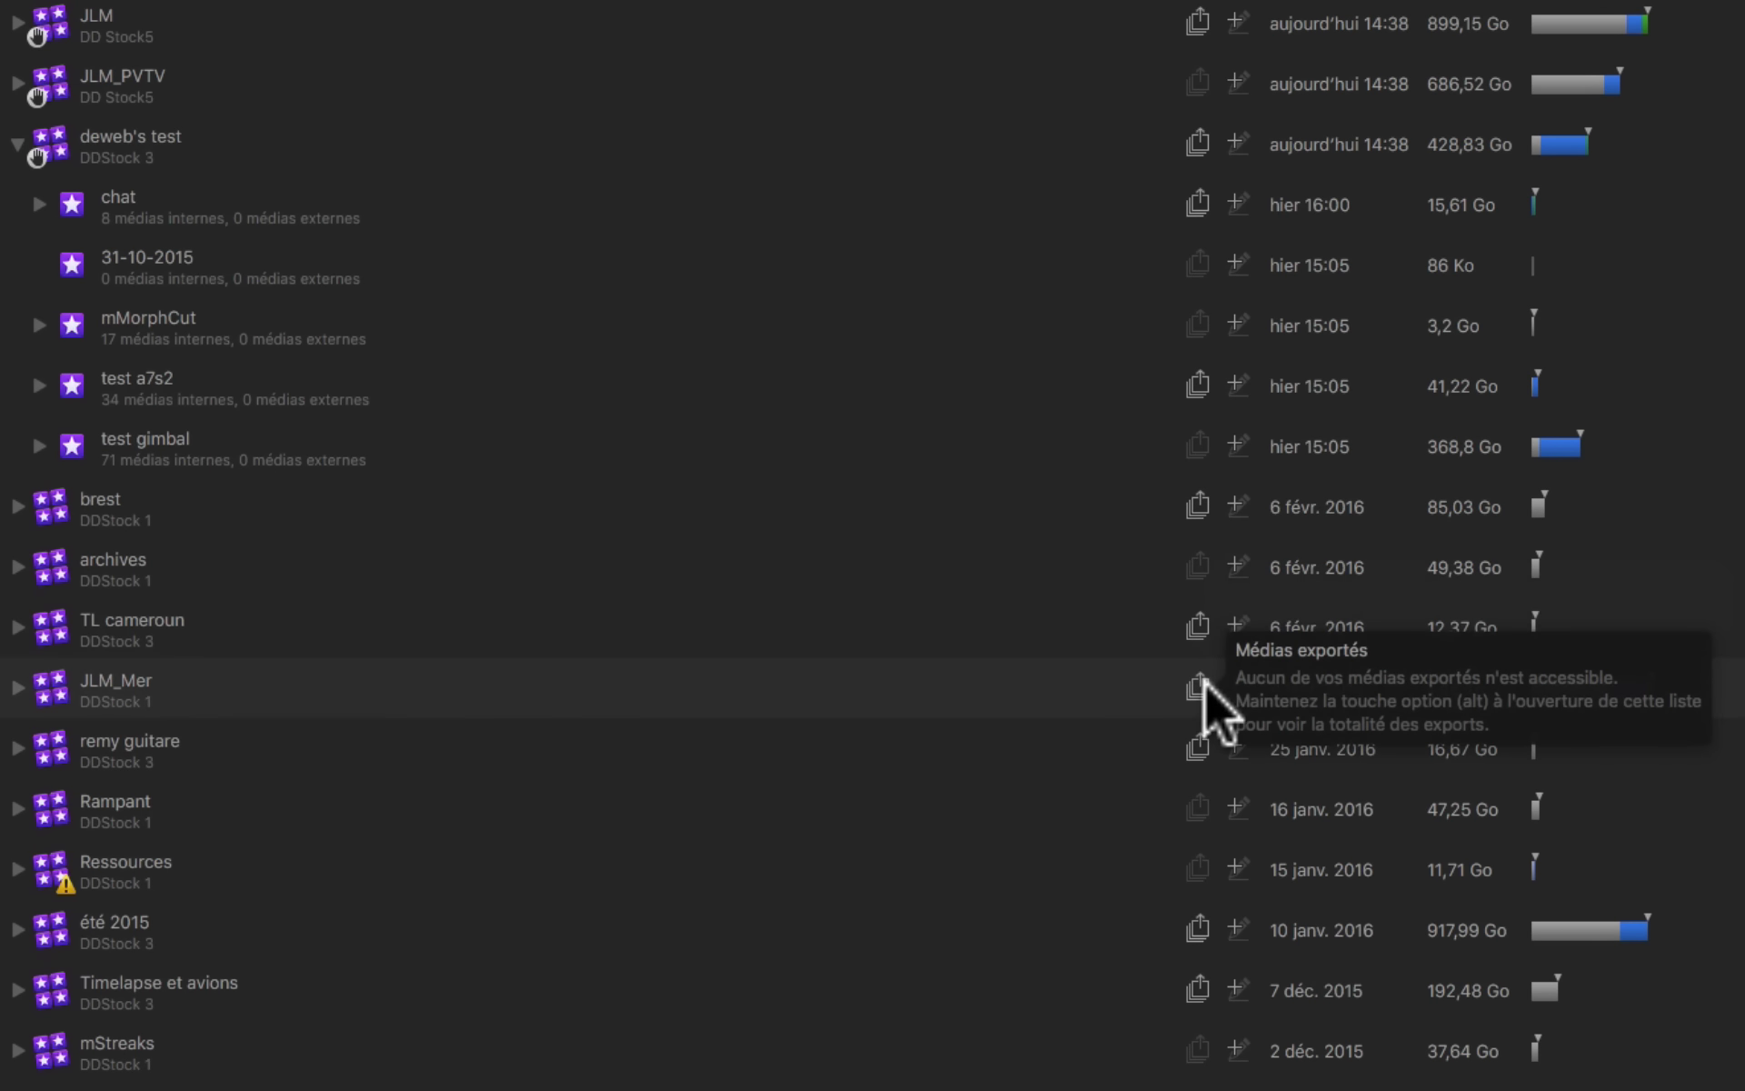
Step: View the exported media of the été 2015 library and reveal 2015_Oleron's ride.mov in the Finder
{"action": "left_click", "coordinate": [1198, 927]}
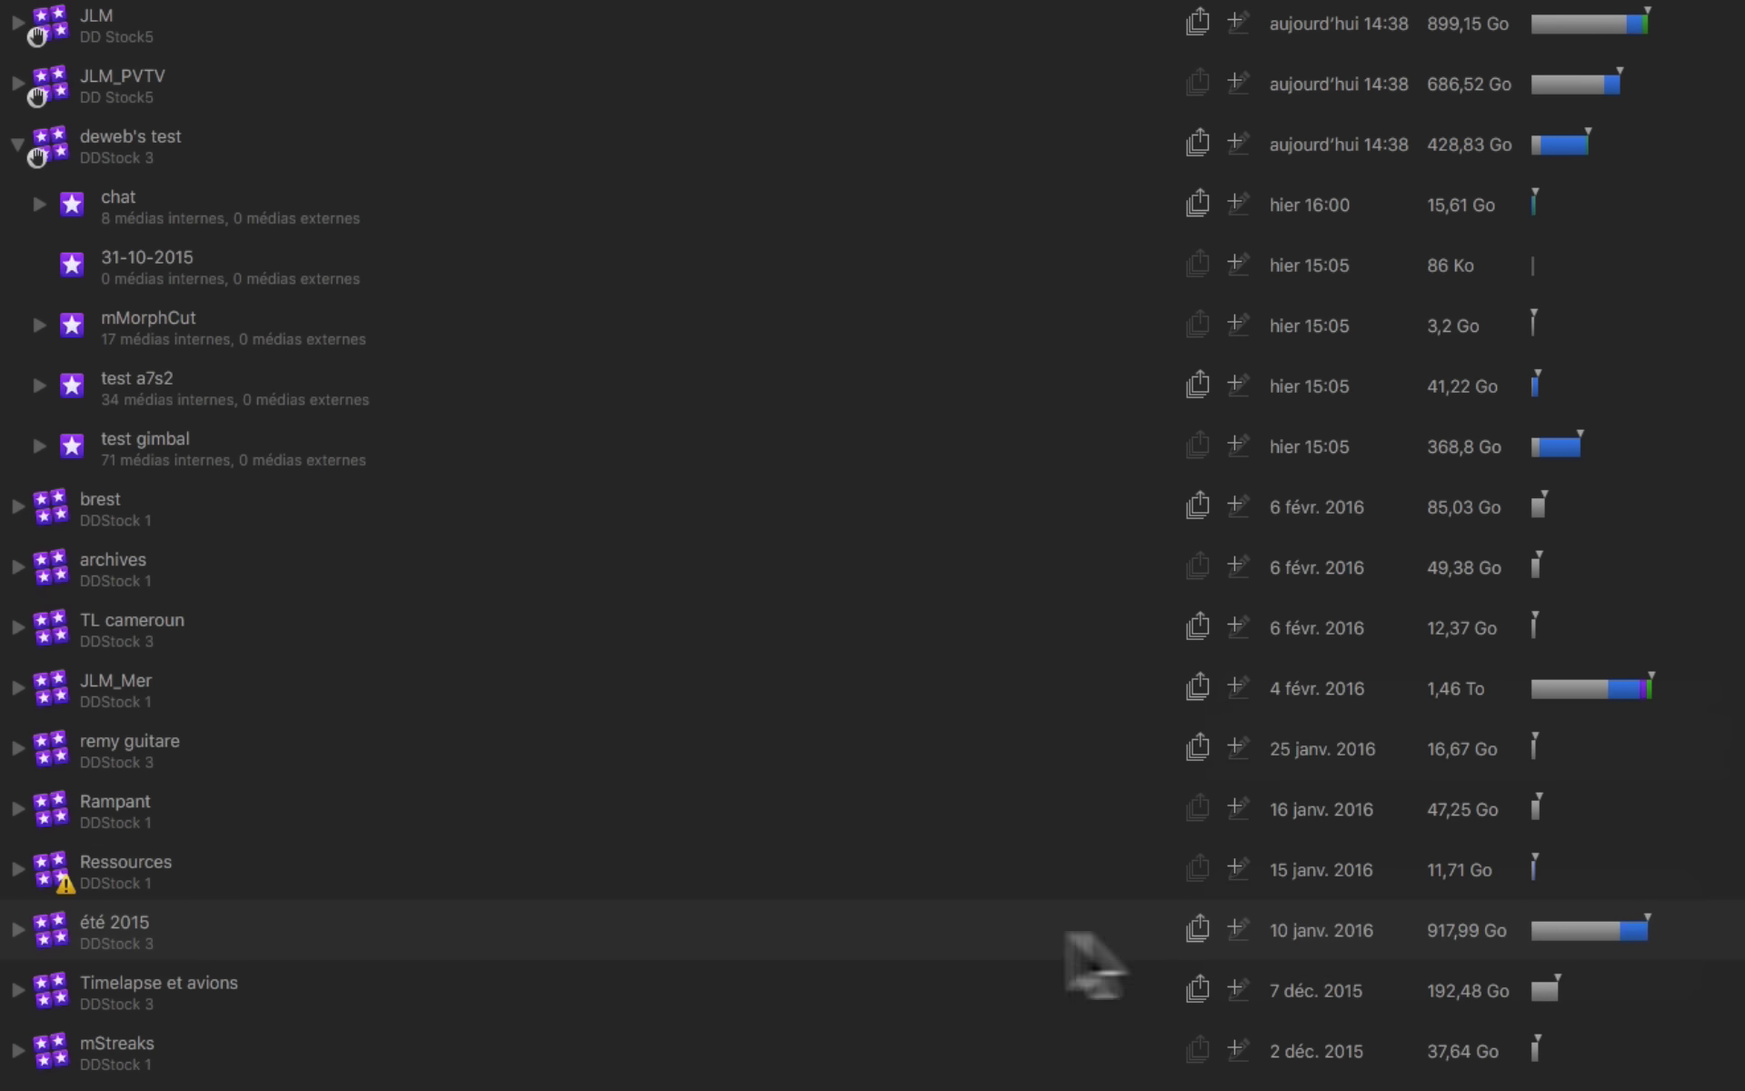
{"action": "mouse_move", "coordinate": [1200, 918]}
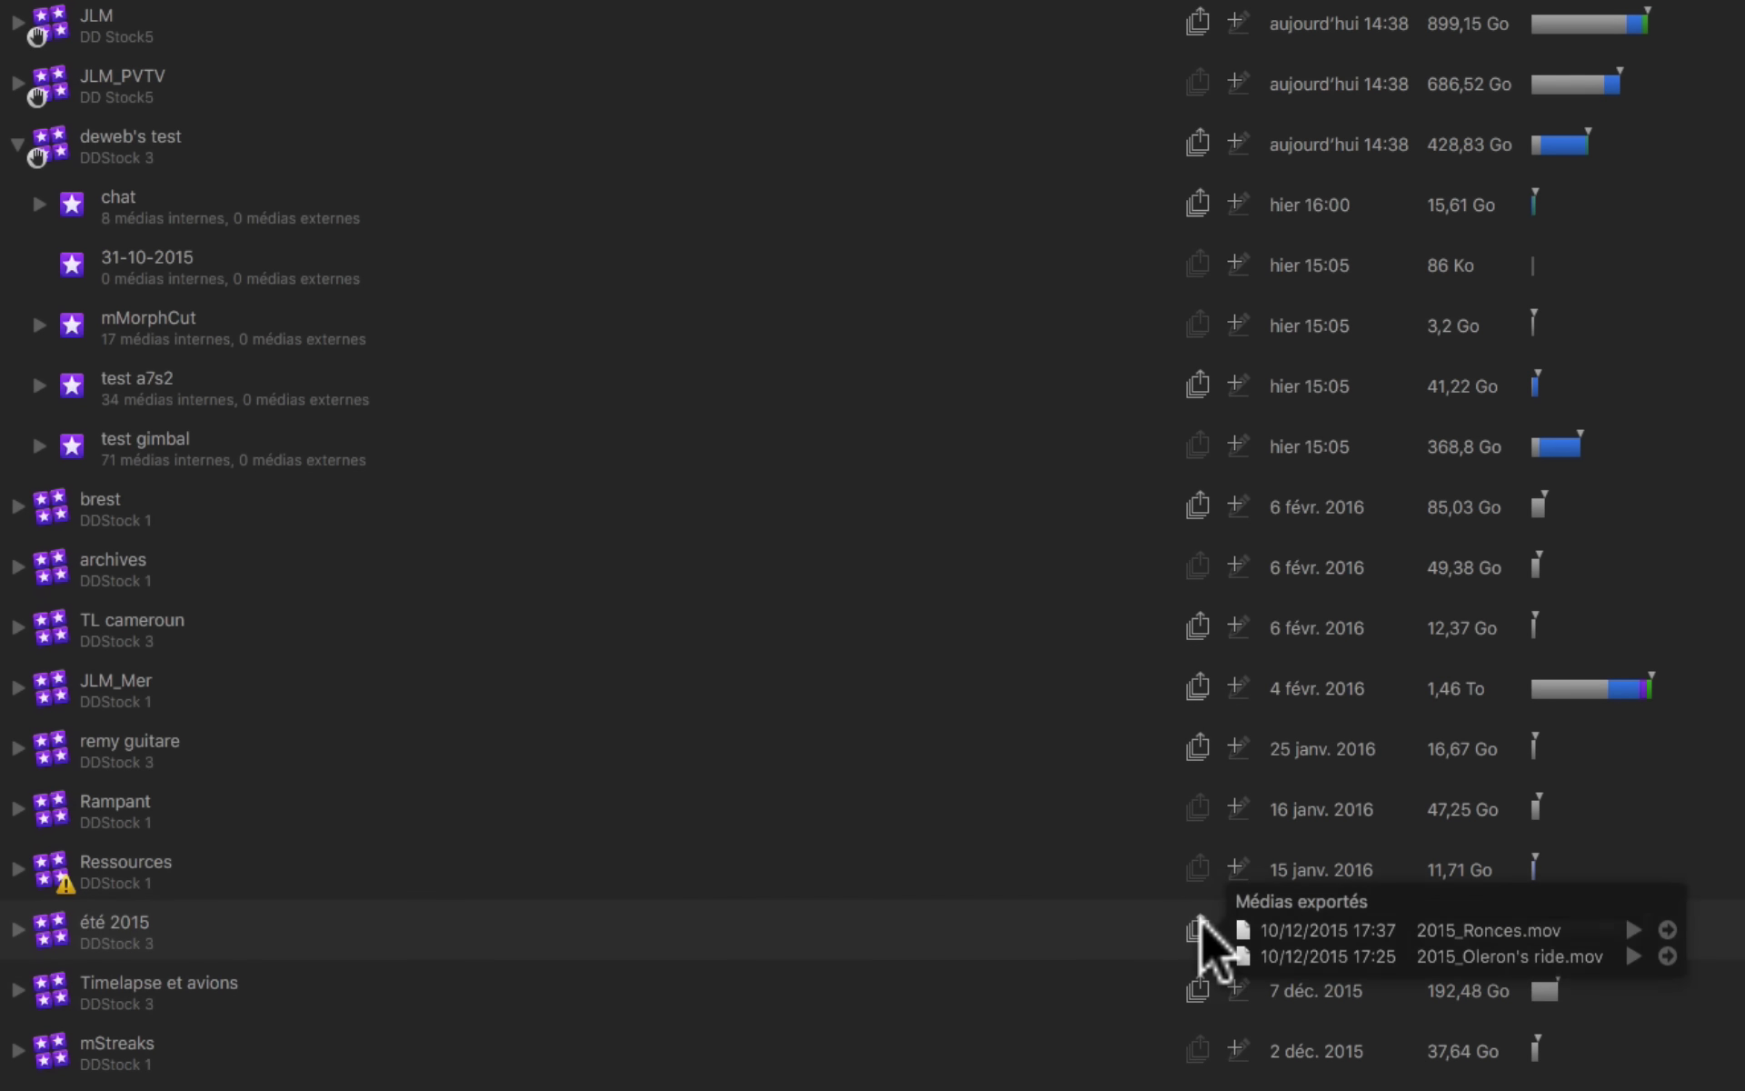
{"action": "left_click", "coordinate": [1668, 929]}
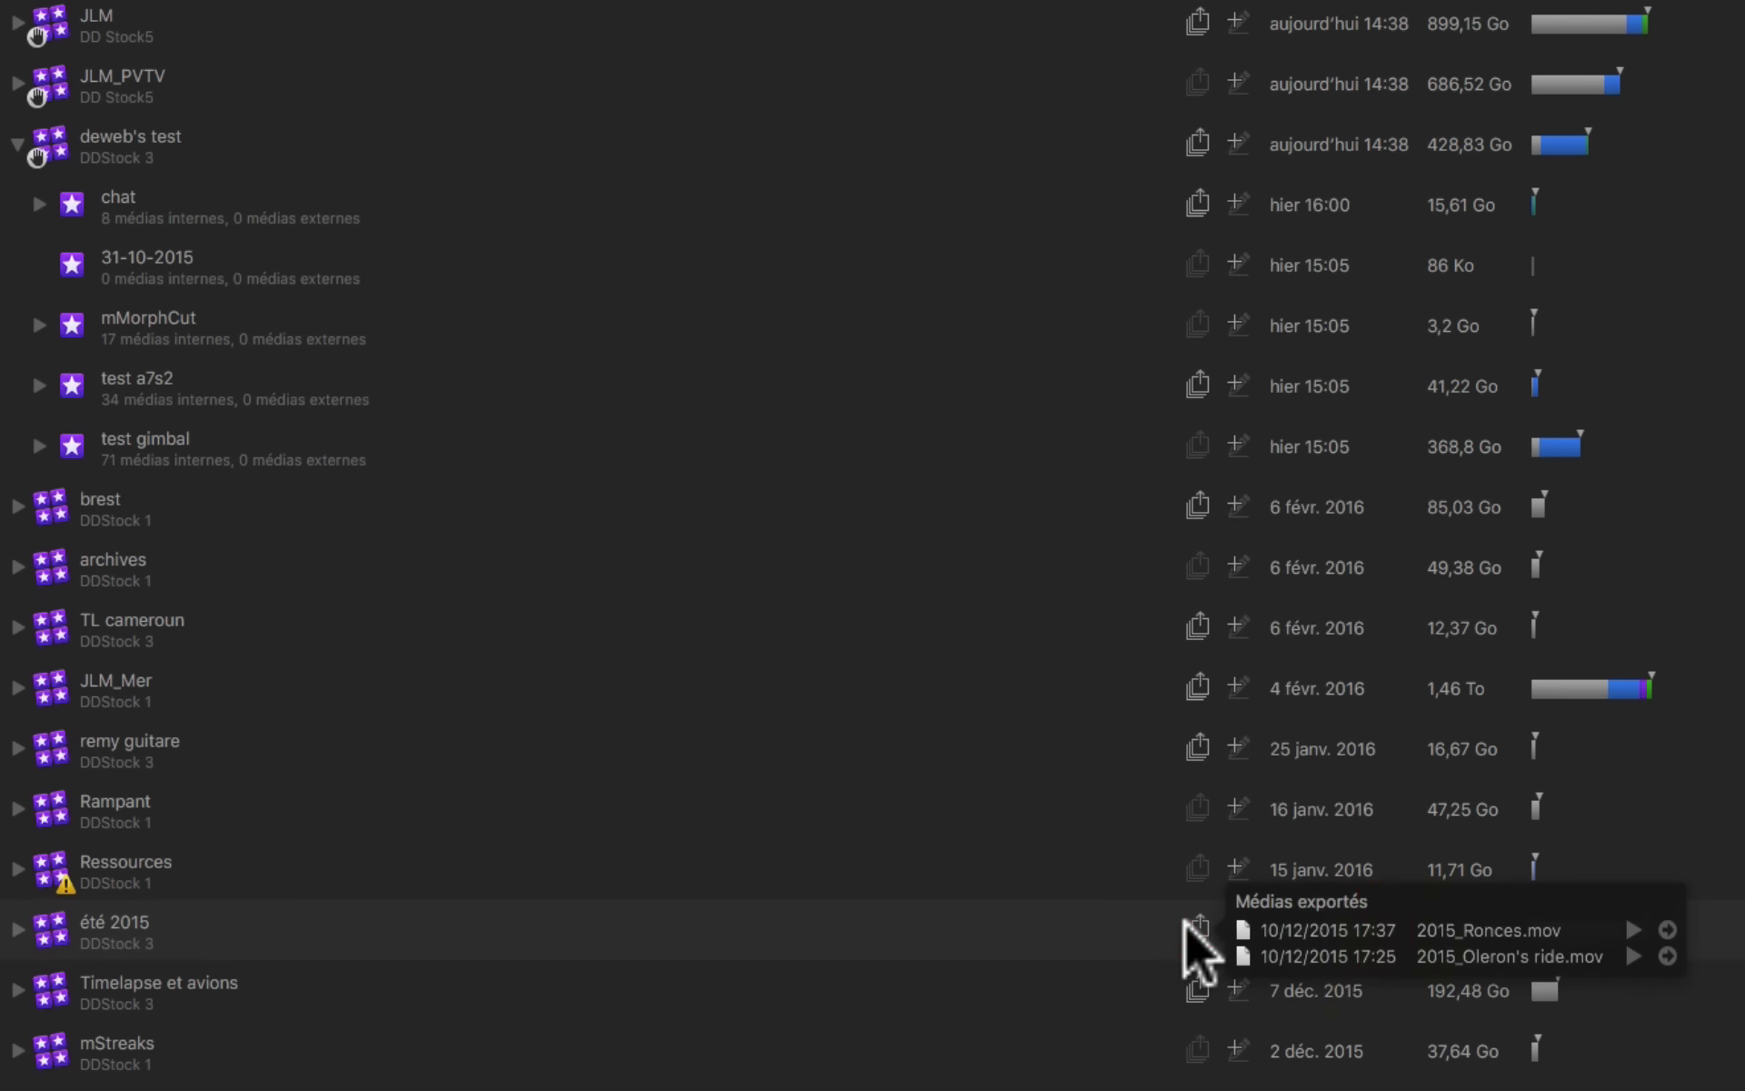
{"action": "left_click", "coordinate": [1196, 927]}
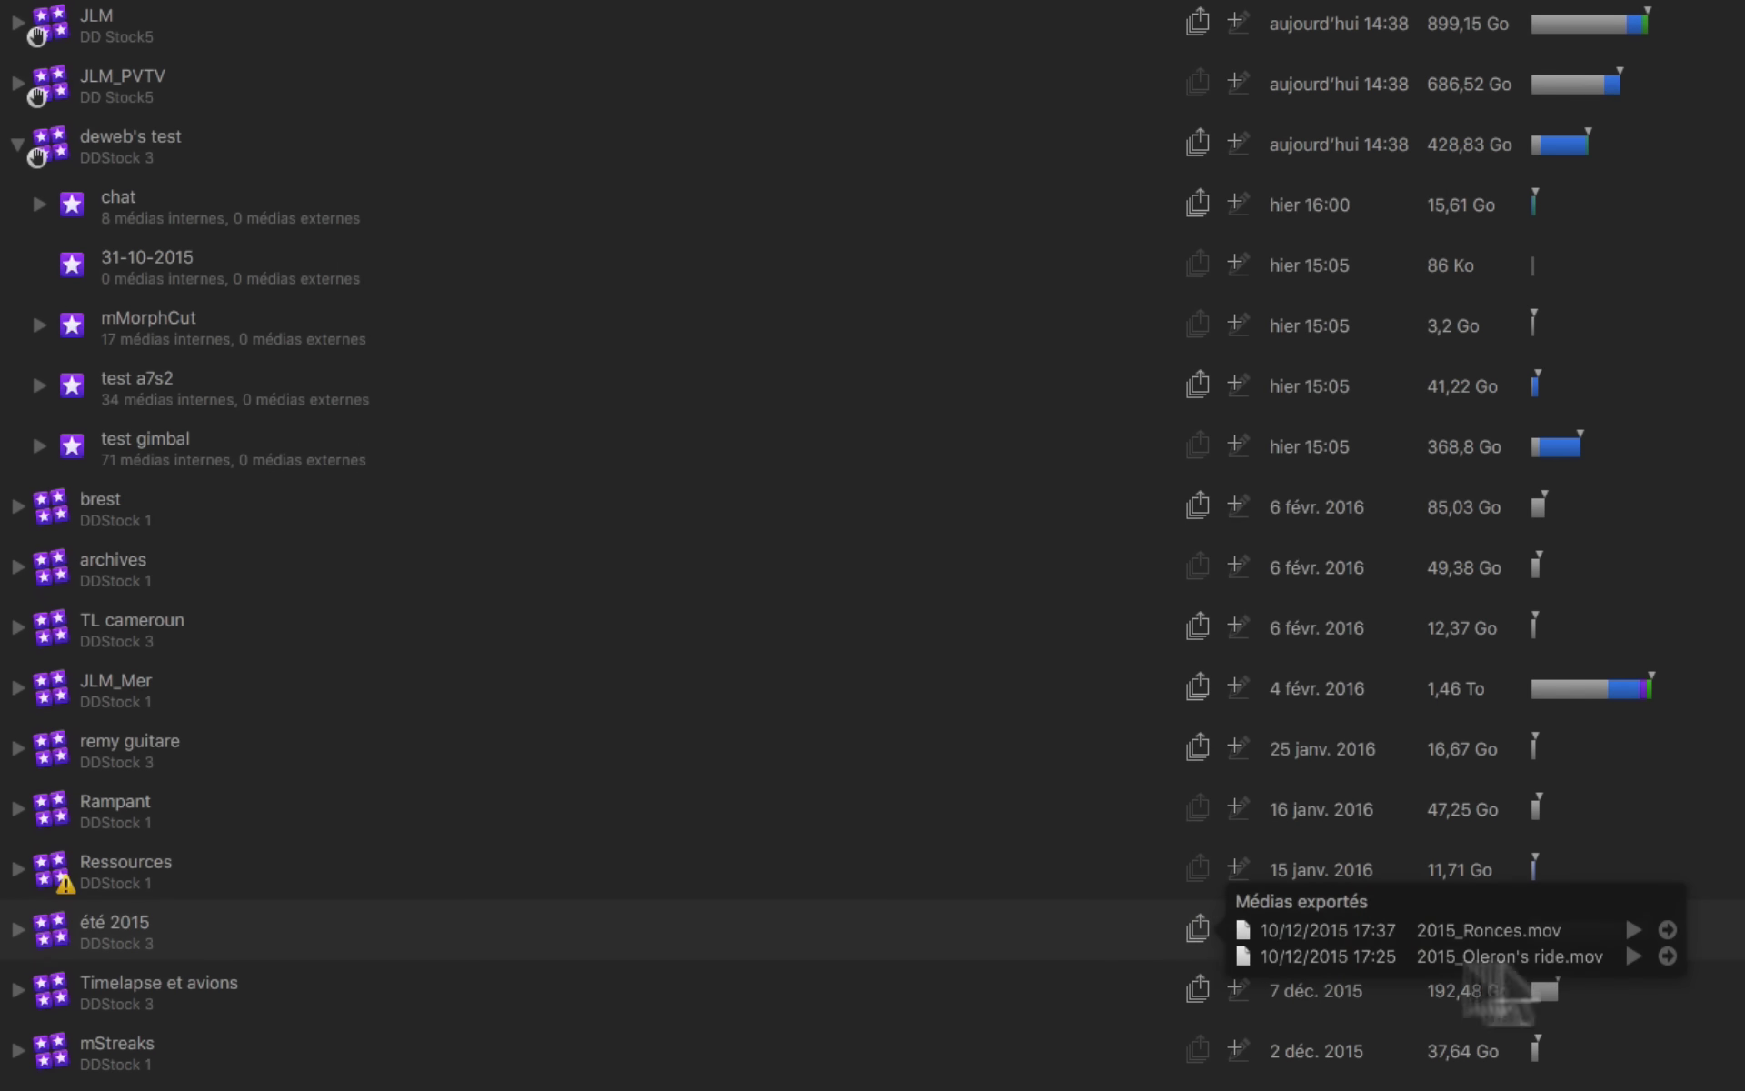
{"action": "left_click", "coordinate": [1668, 954]}
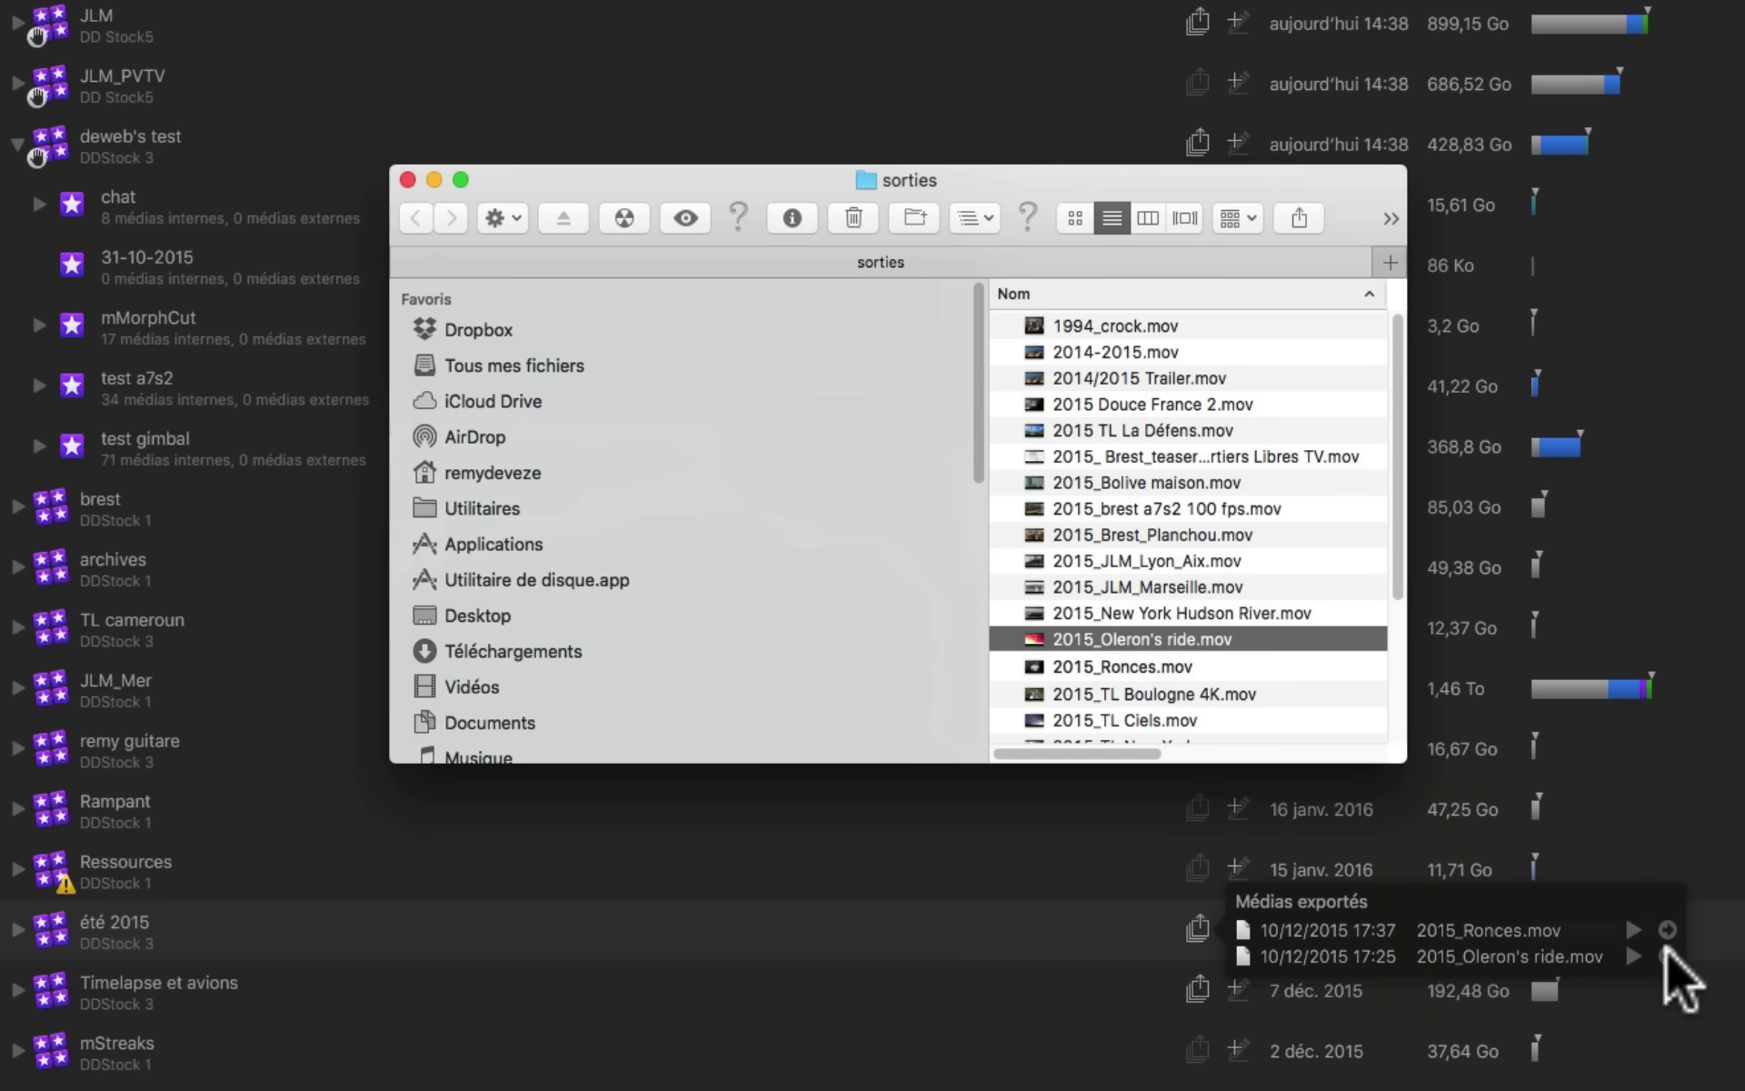
Step: Preview 2015_Oleron's ride.mov, close the preview, and close the sorties Finder window
{"action": "left_click", "coordinate": [1100, 639]}
{"action": "double_click", "coordinate": [1100, 639]}
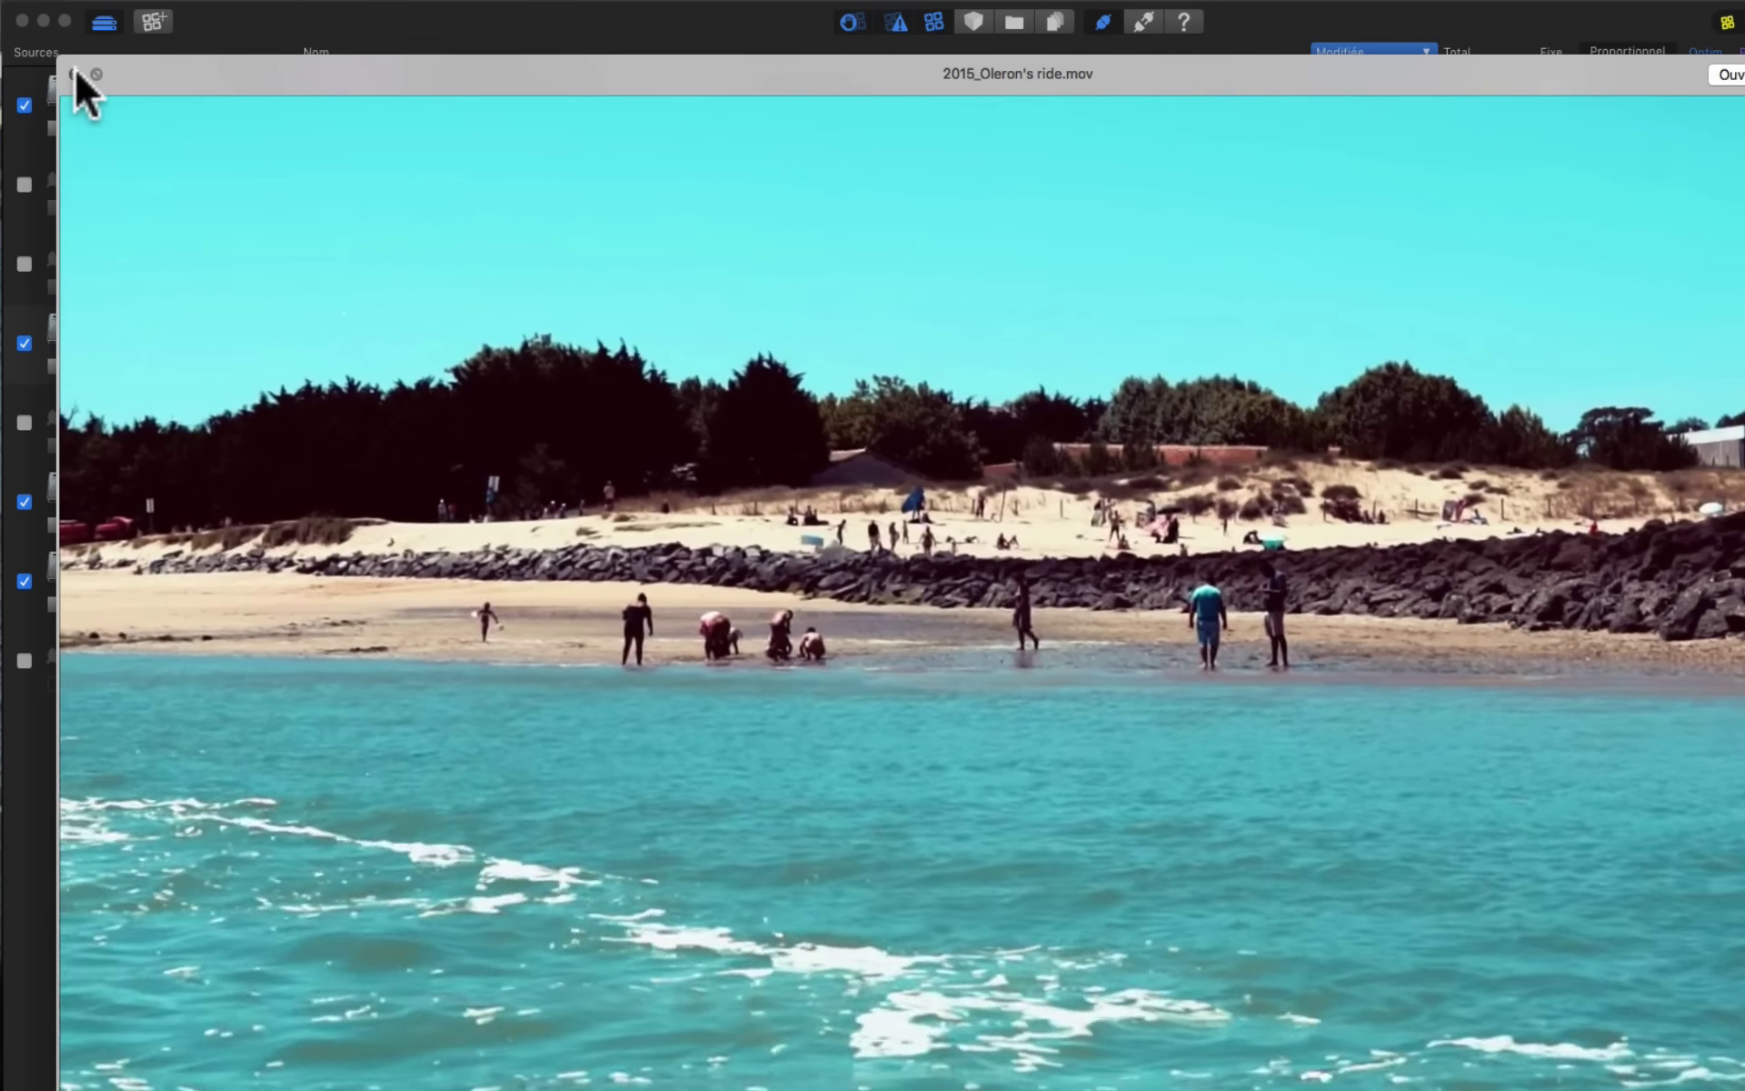
{"action": "left_click", "coordinate": [75, 74]}
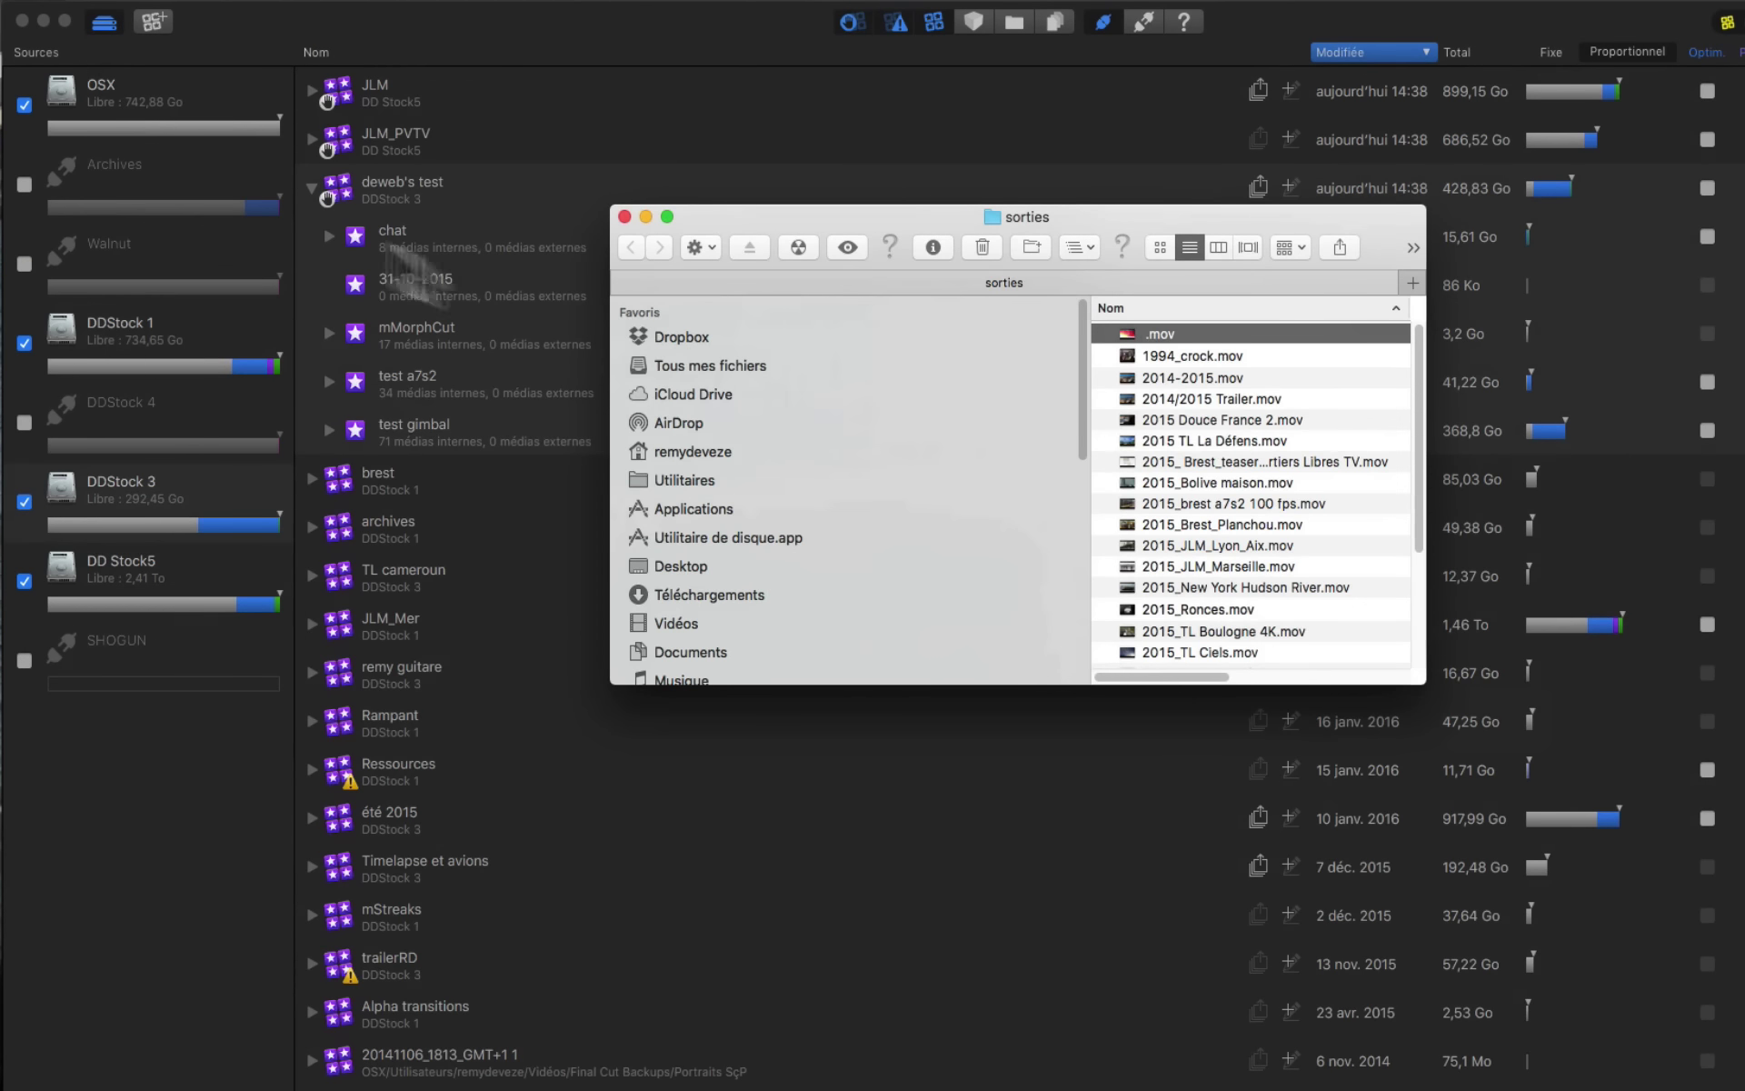
{"action": "left_click", "coordinate": [625, 216]}
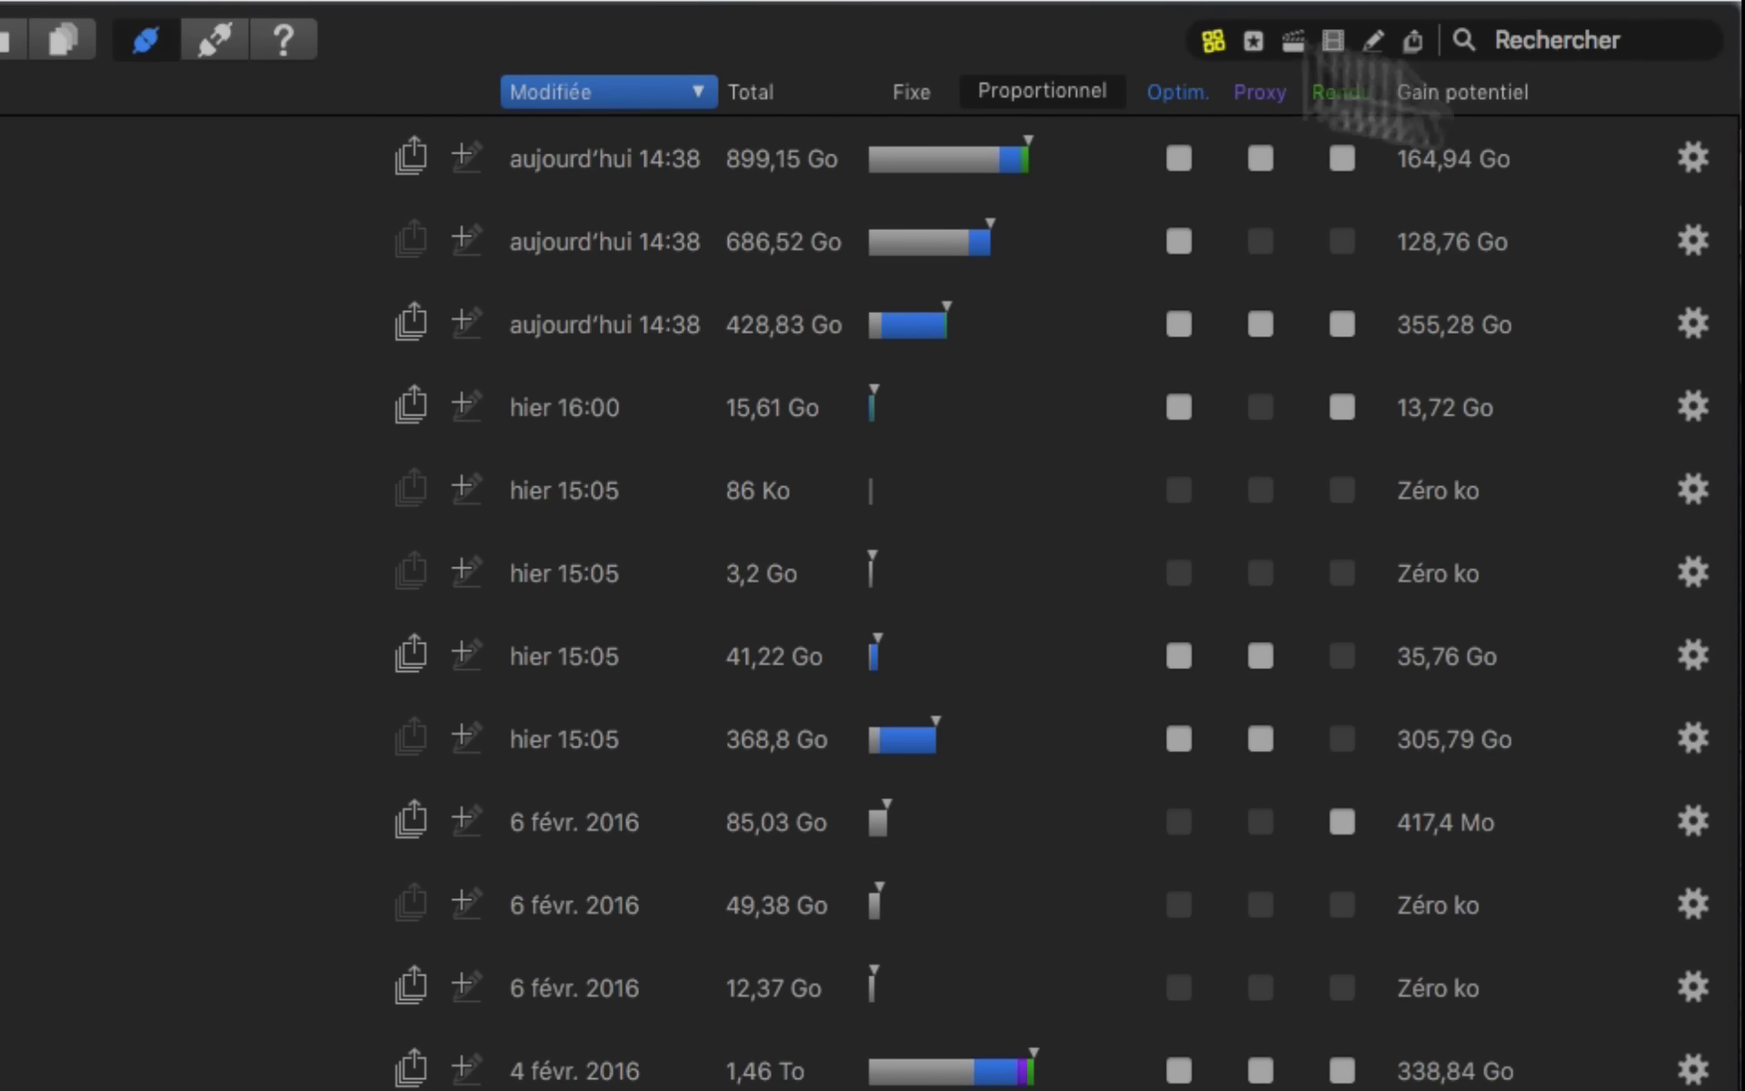
Step: Add projects to the search scope, search for "danse", and expand the chat event that contains the match
{"action": "left_click", "coordinate": [1289, 45]}
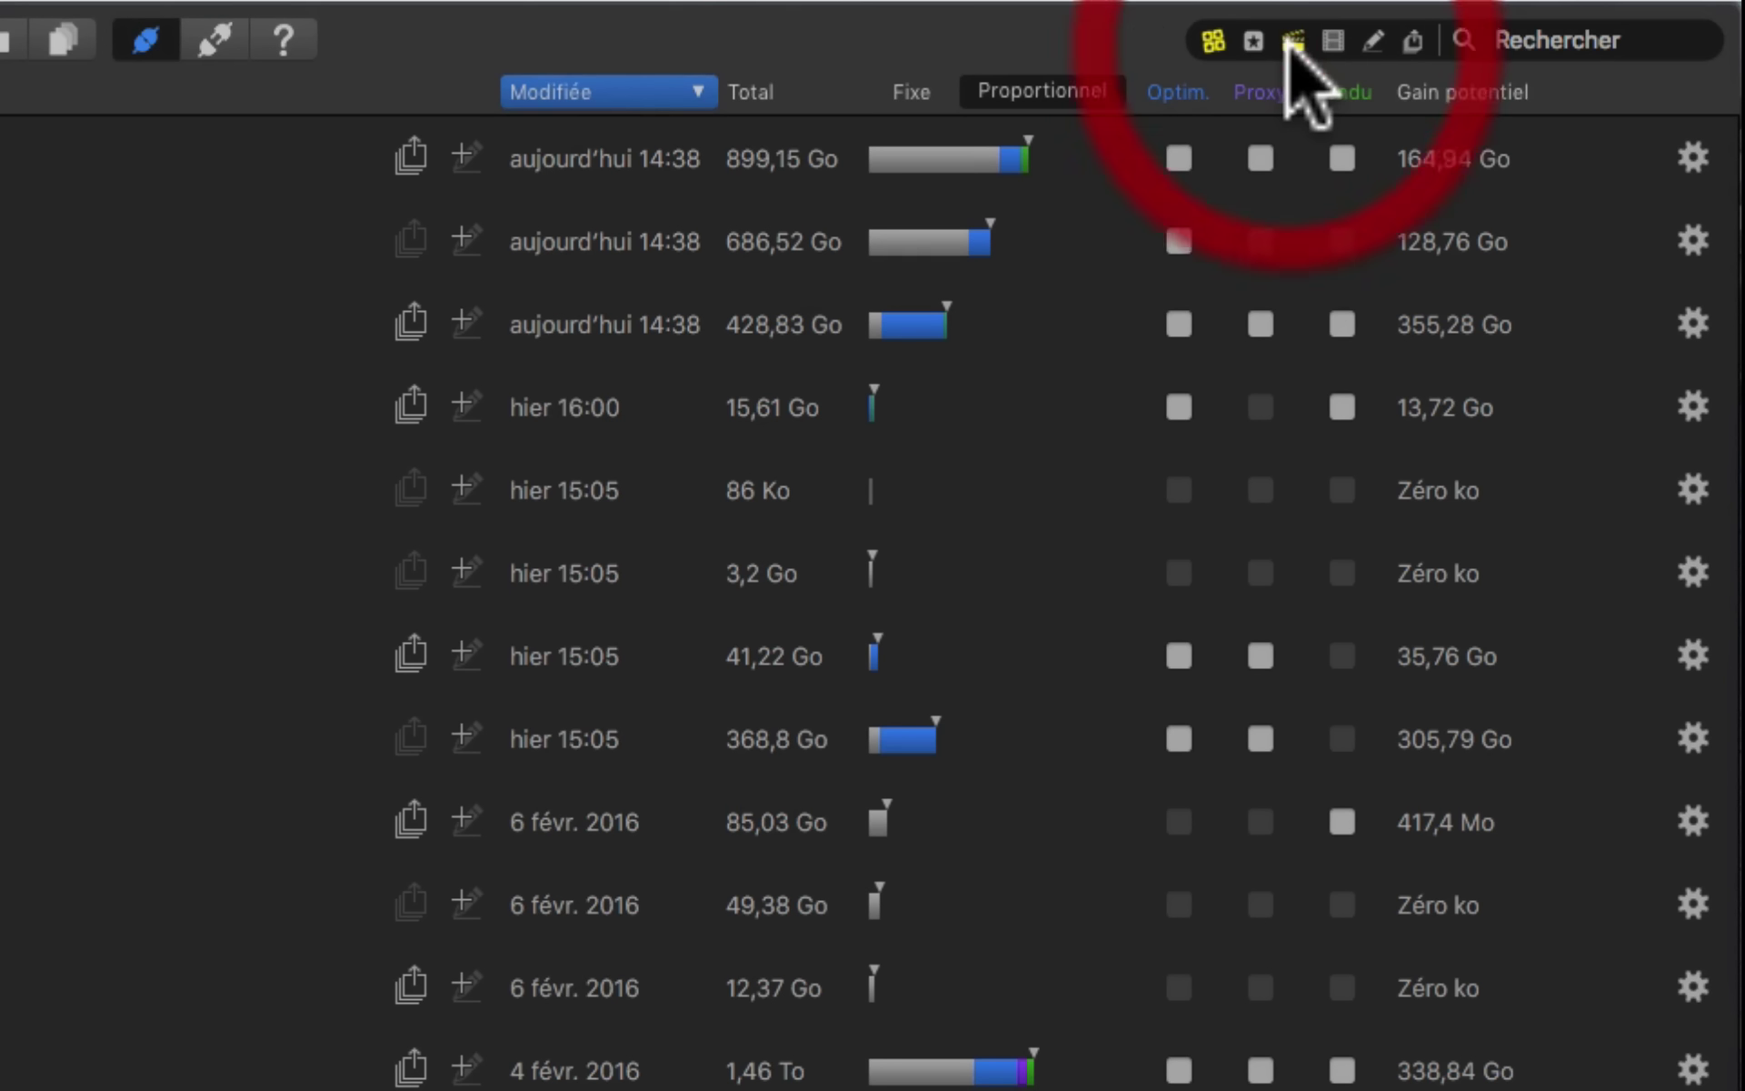
{"action": "left_click", "coordinate": [1557, 42]}
{"action": "type", "text": "d"}
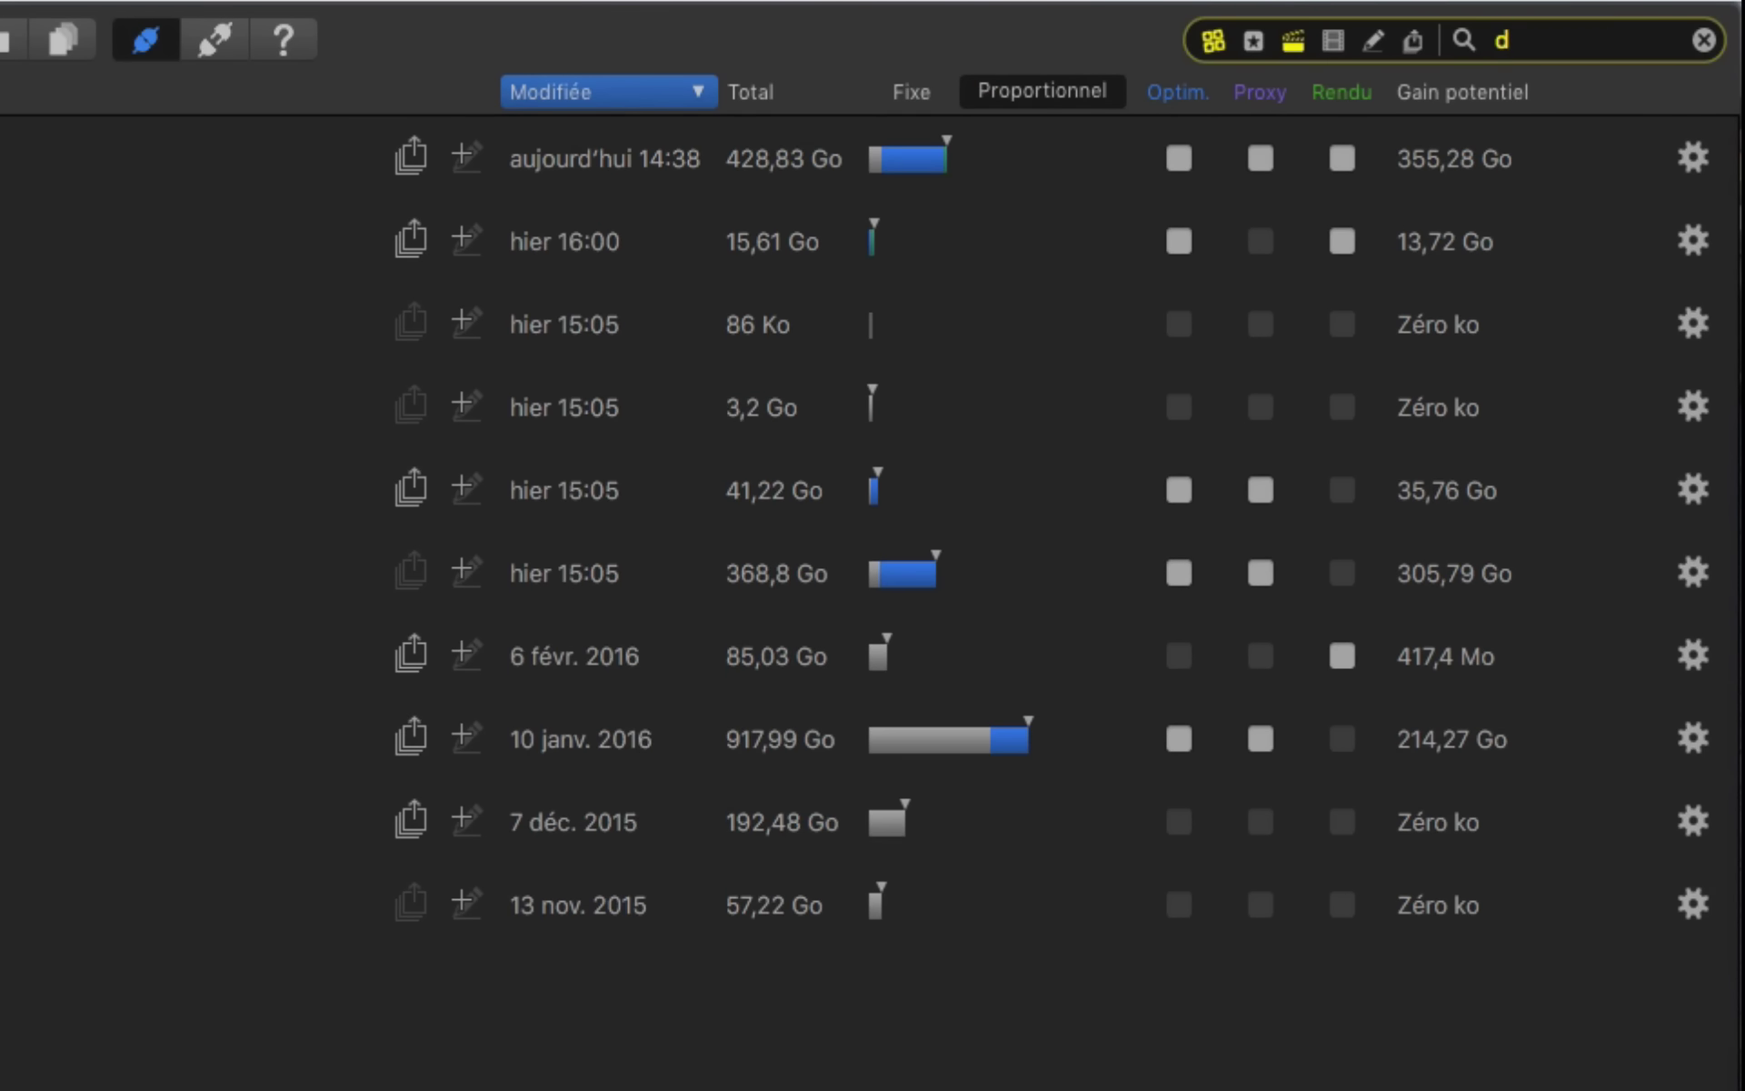
{"action": "type", "text": "anse"}
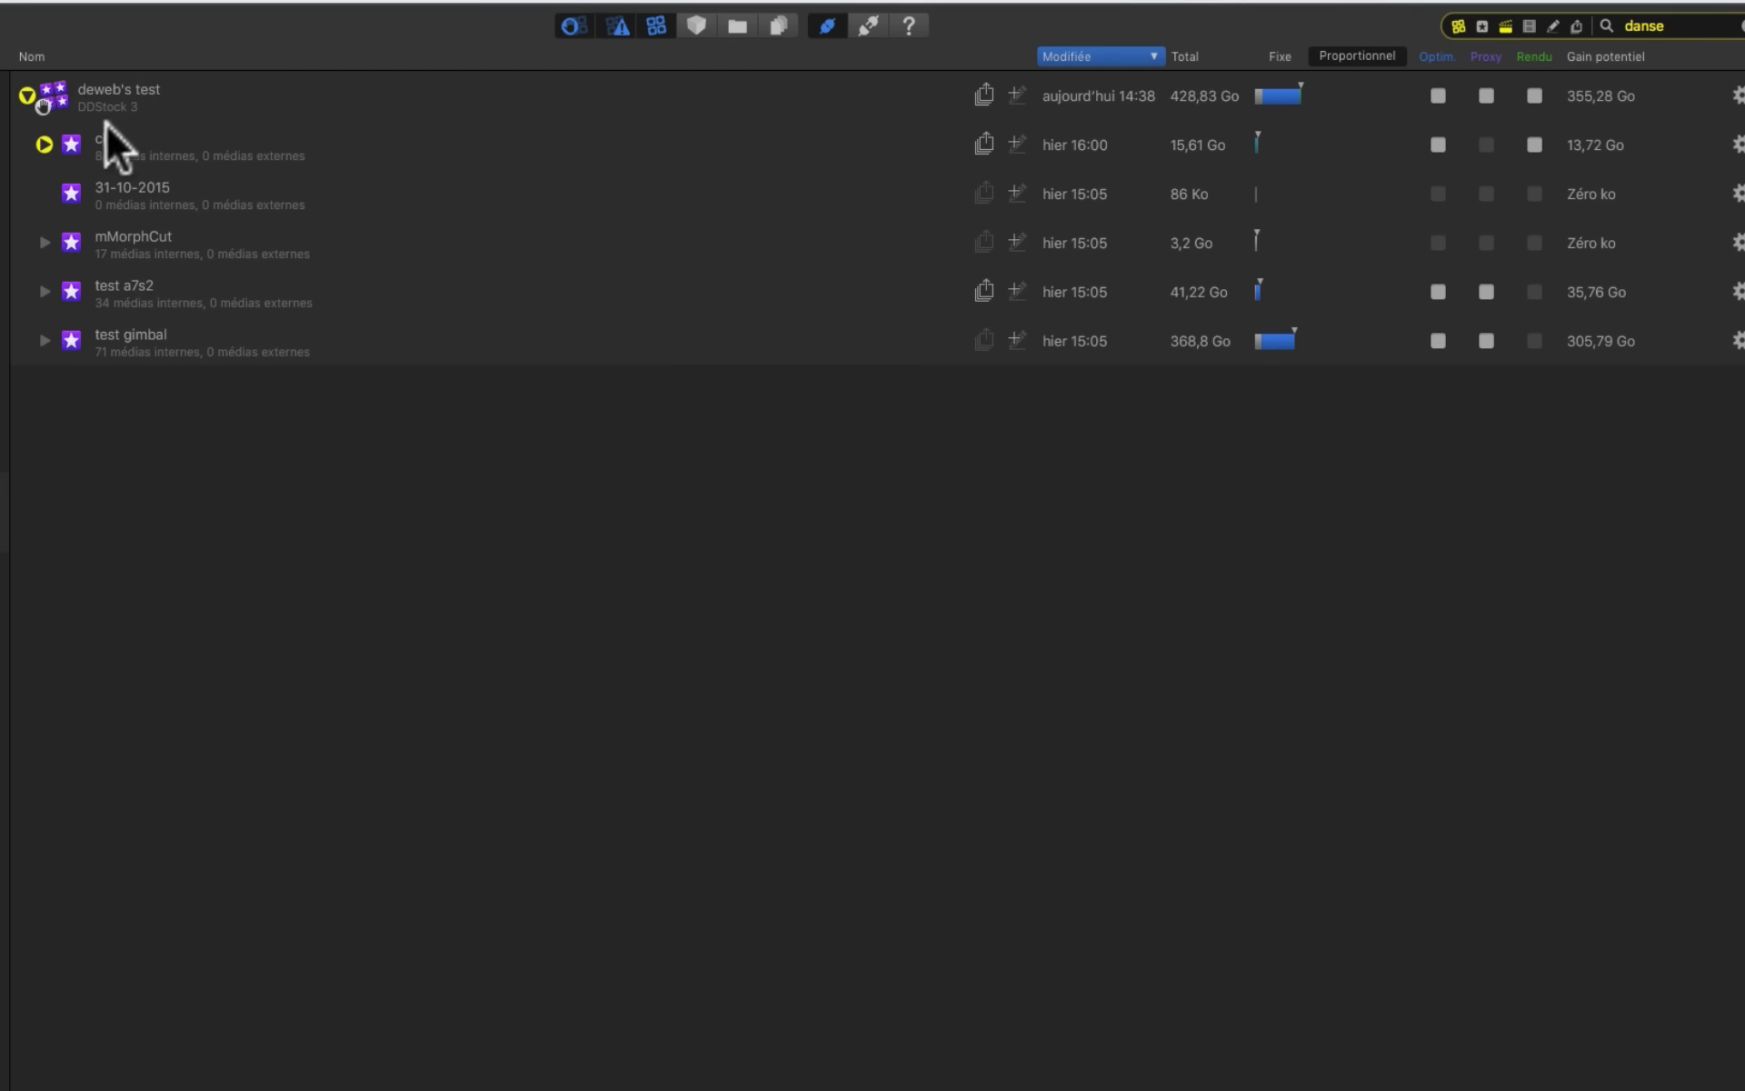
{"action": "left_click", "coordinate": [43, 142]}
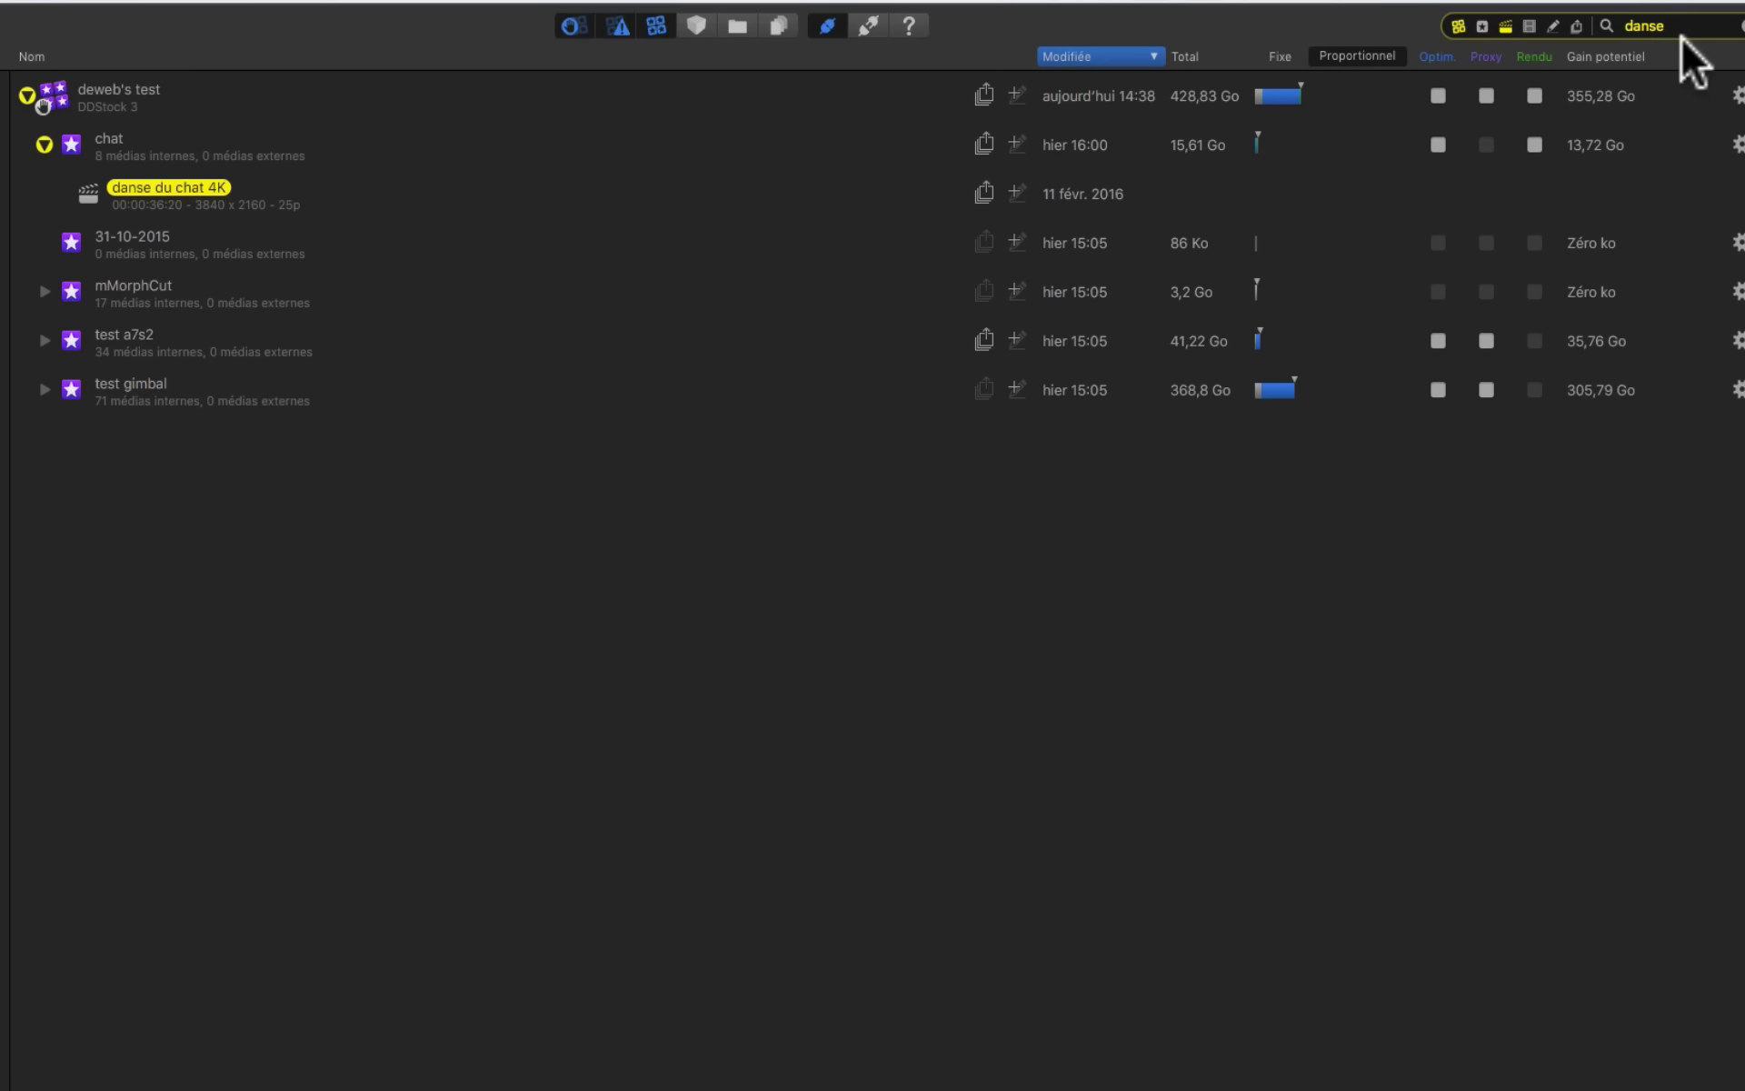
Step: Add media files to the search scope and search for "C00"
{"action": "left_click", "coordinate": [1527, 26]}
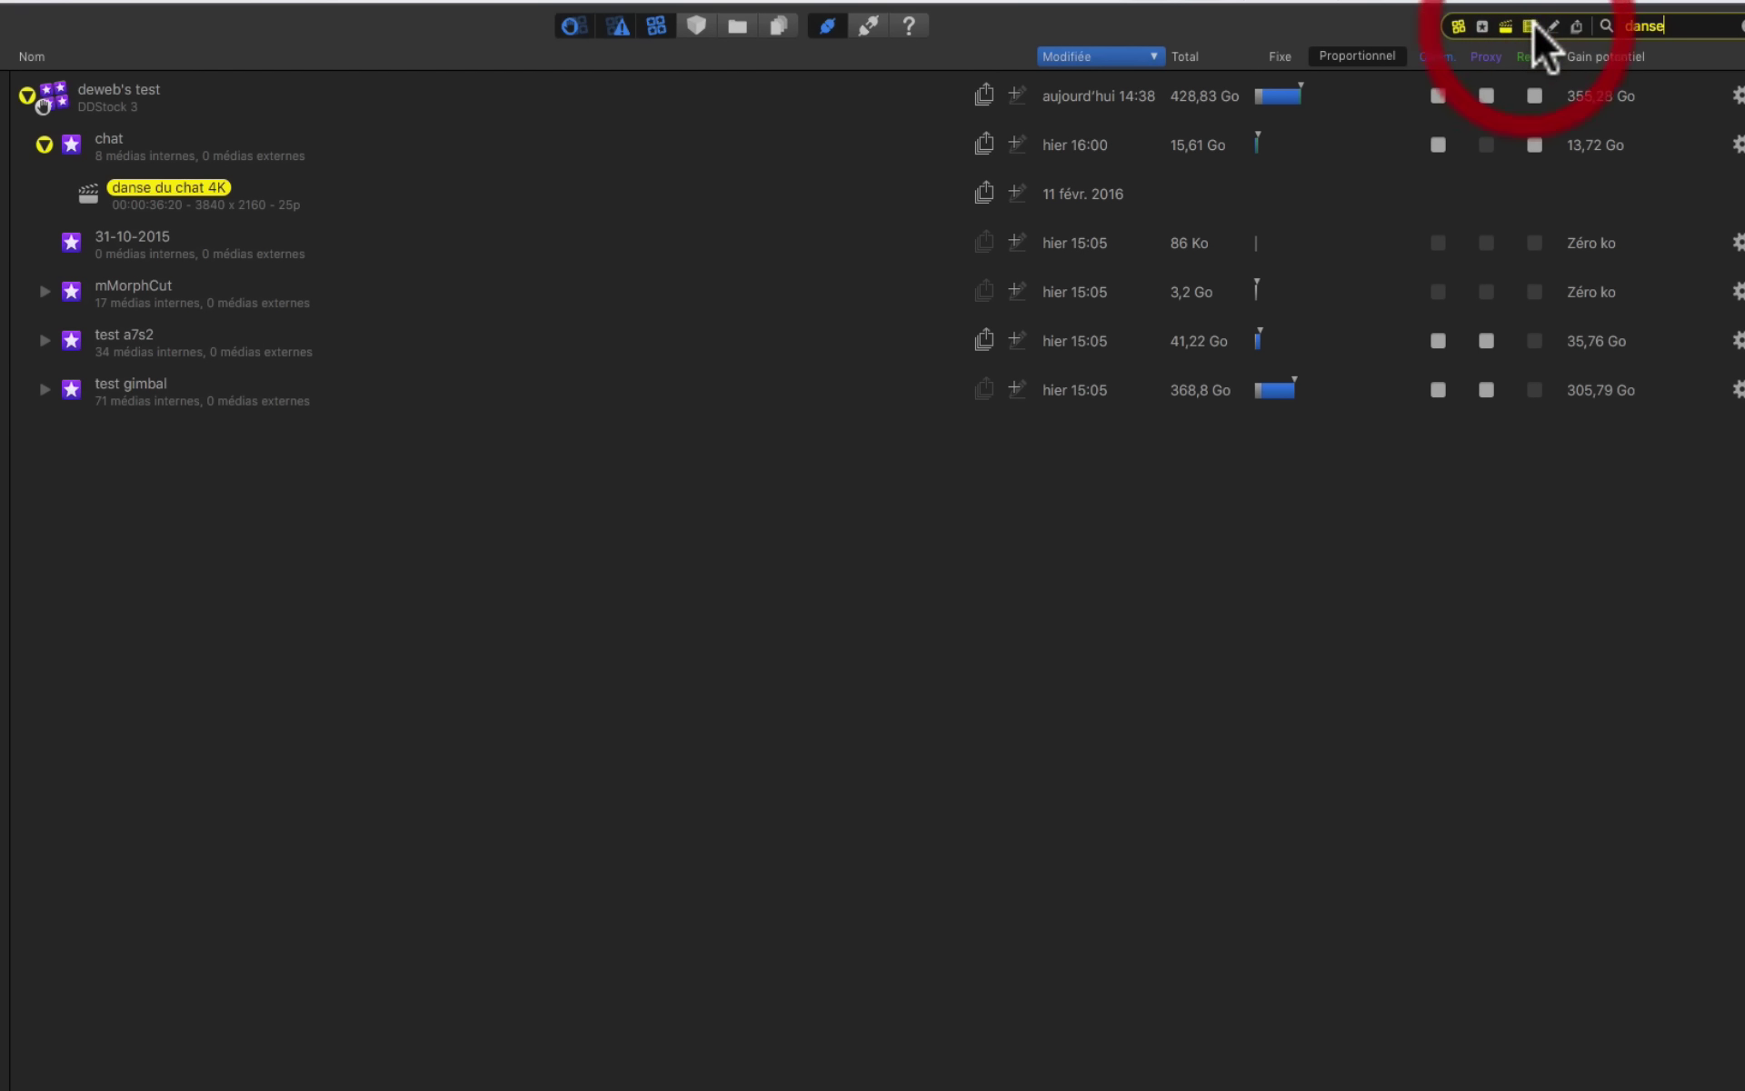
{"action": "left_click_drag", "start_coordinate": [1673, 26], "coordinate": [1589, 26]}
{"action": "type", "text": "C00"}
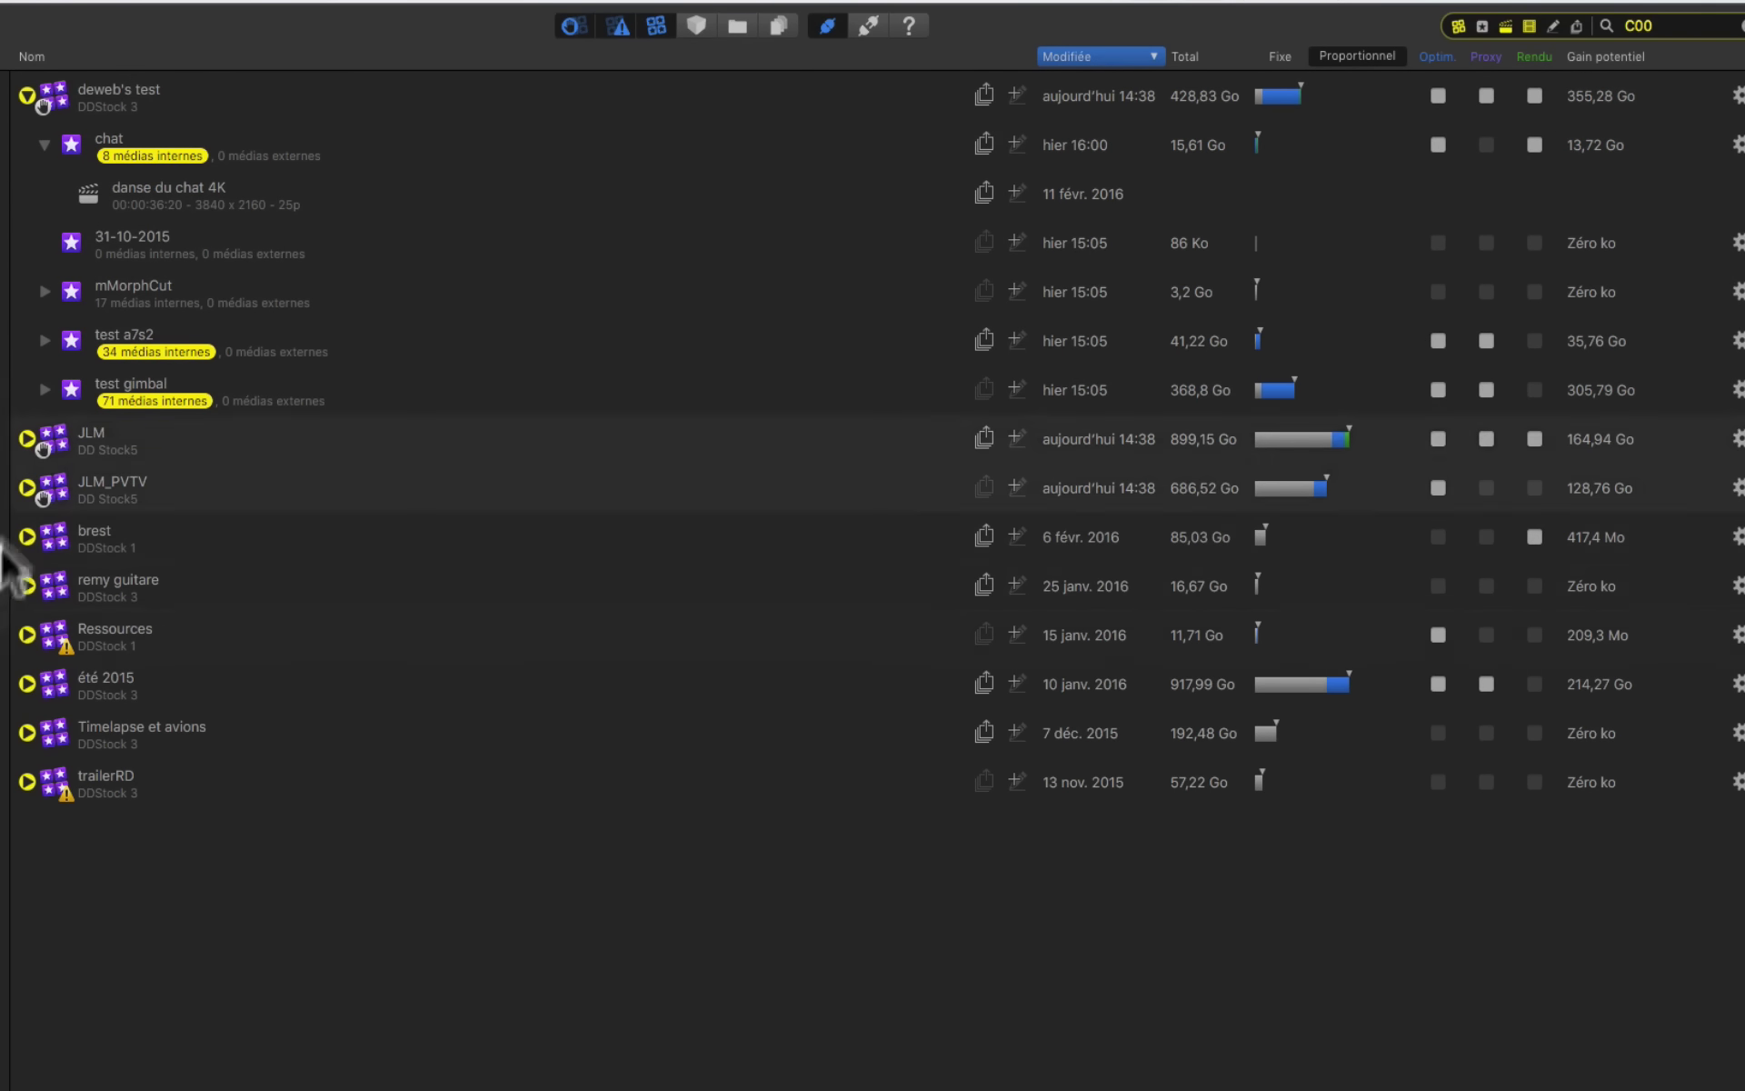
Step: Inspect the matching events in the JLM library, collapse it, and expand the remy guitare library down to its 13-12-2015 event
{"action": "left_click", "coordinate": [27, 439]}
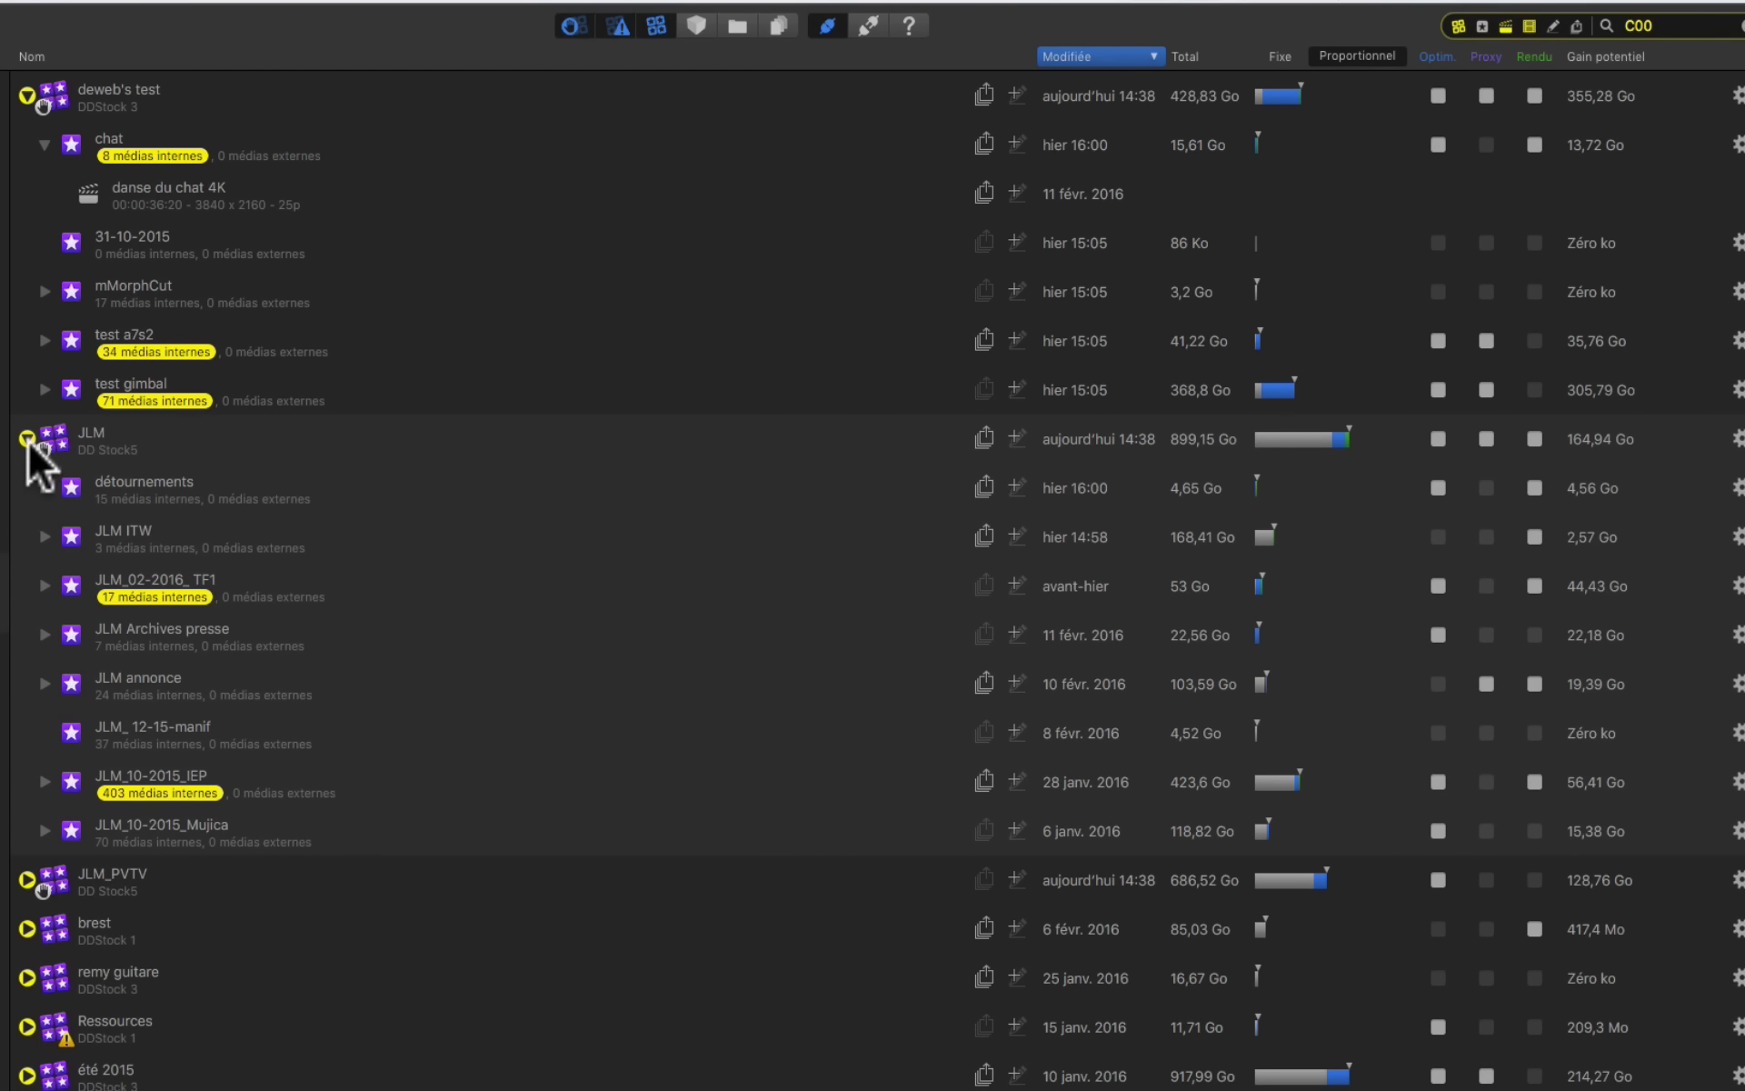
{"action": "left_click", "coordinate": [27, 438]}
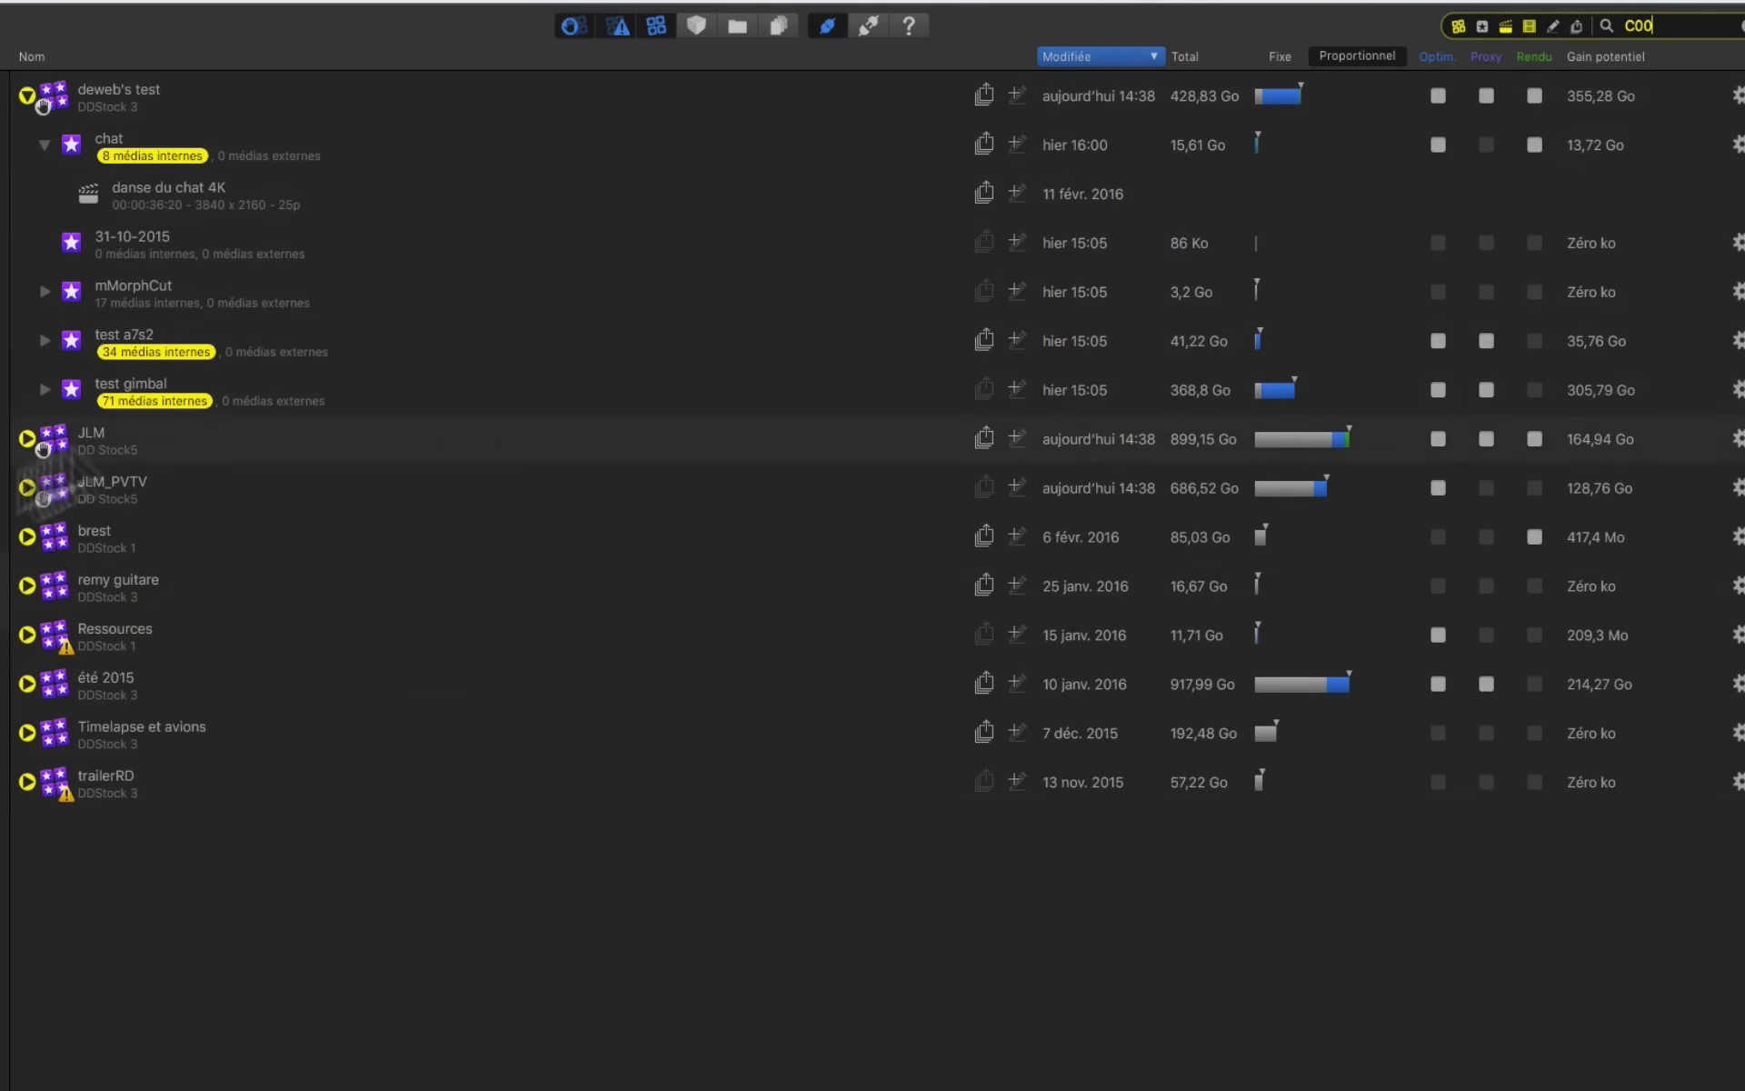
{"action": "left_click", "coordinate": [27, 585]}
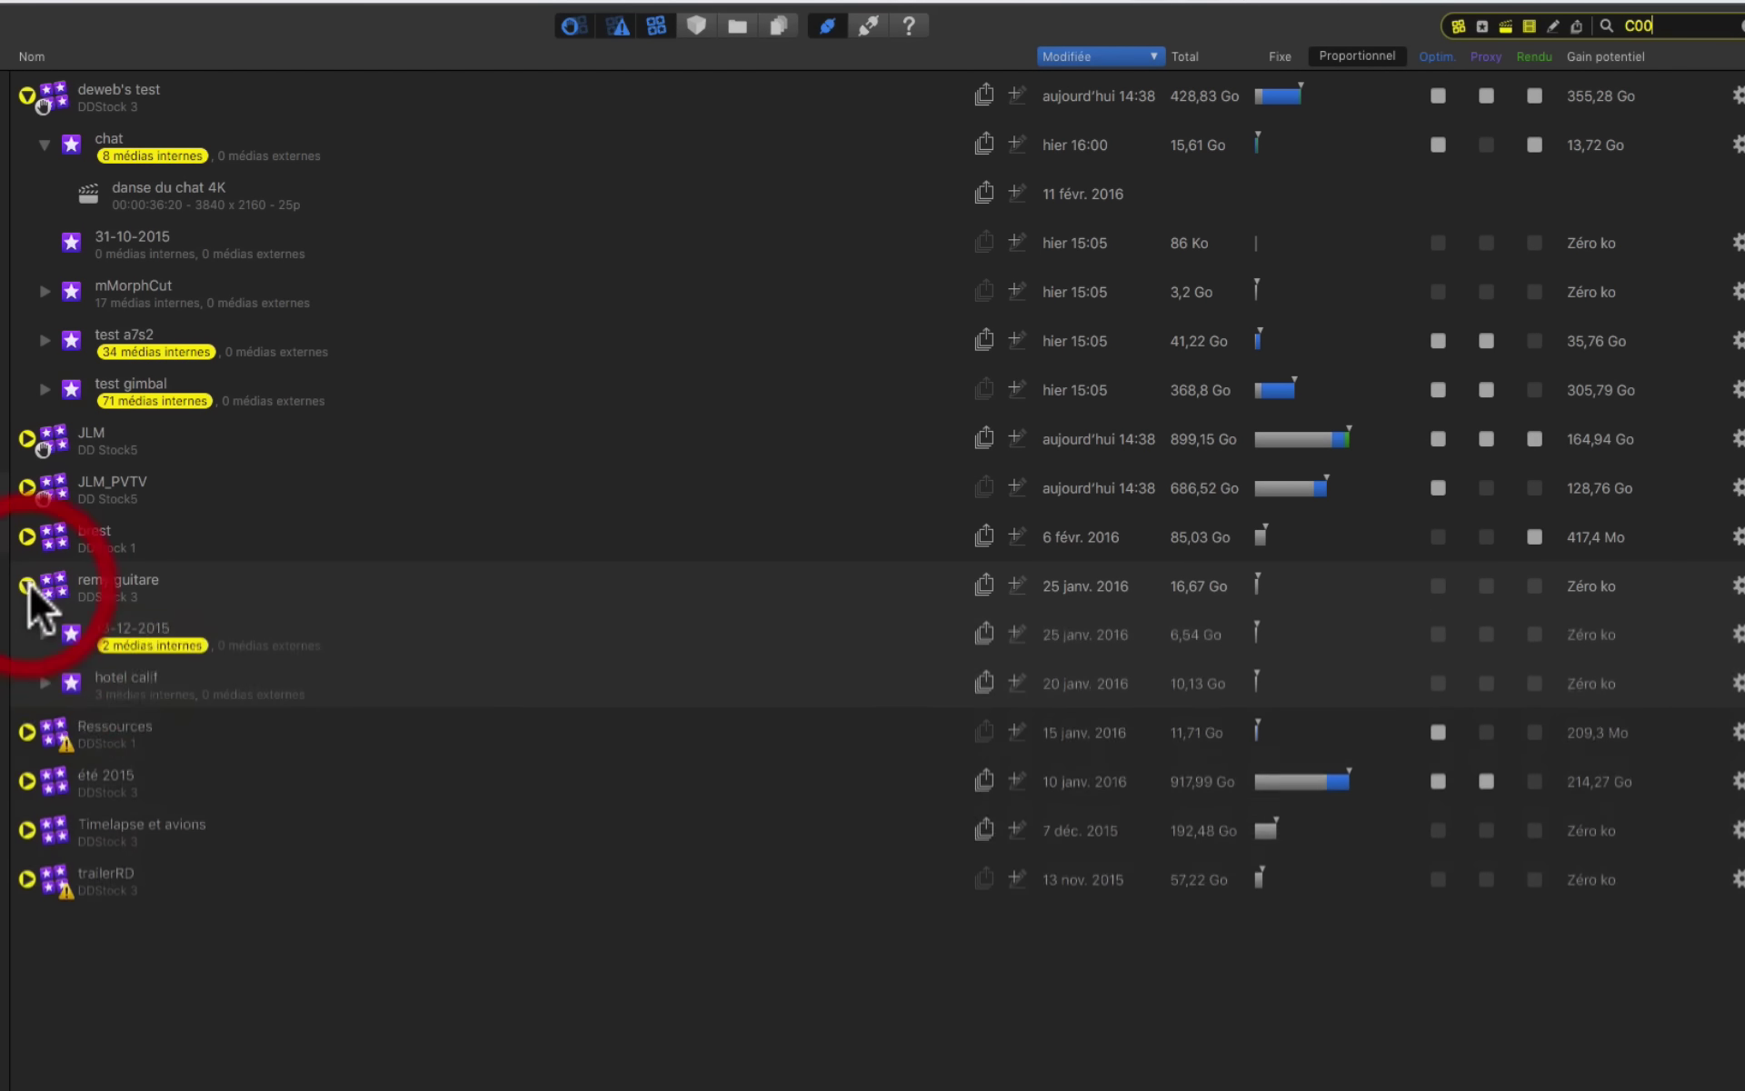
{"action": "left_click", "coordinate": [45, 633]}
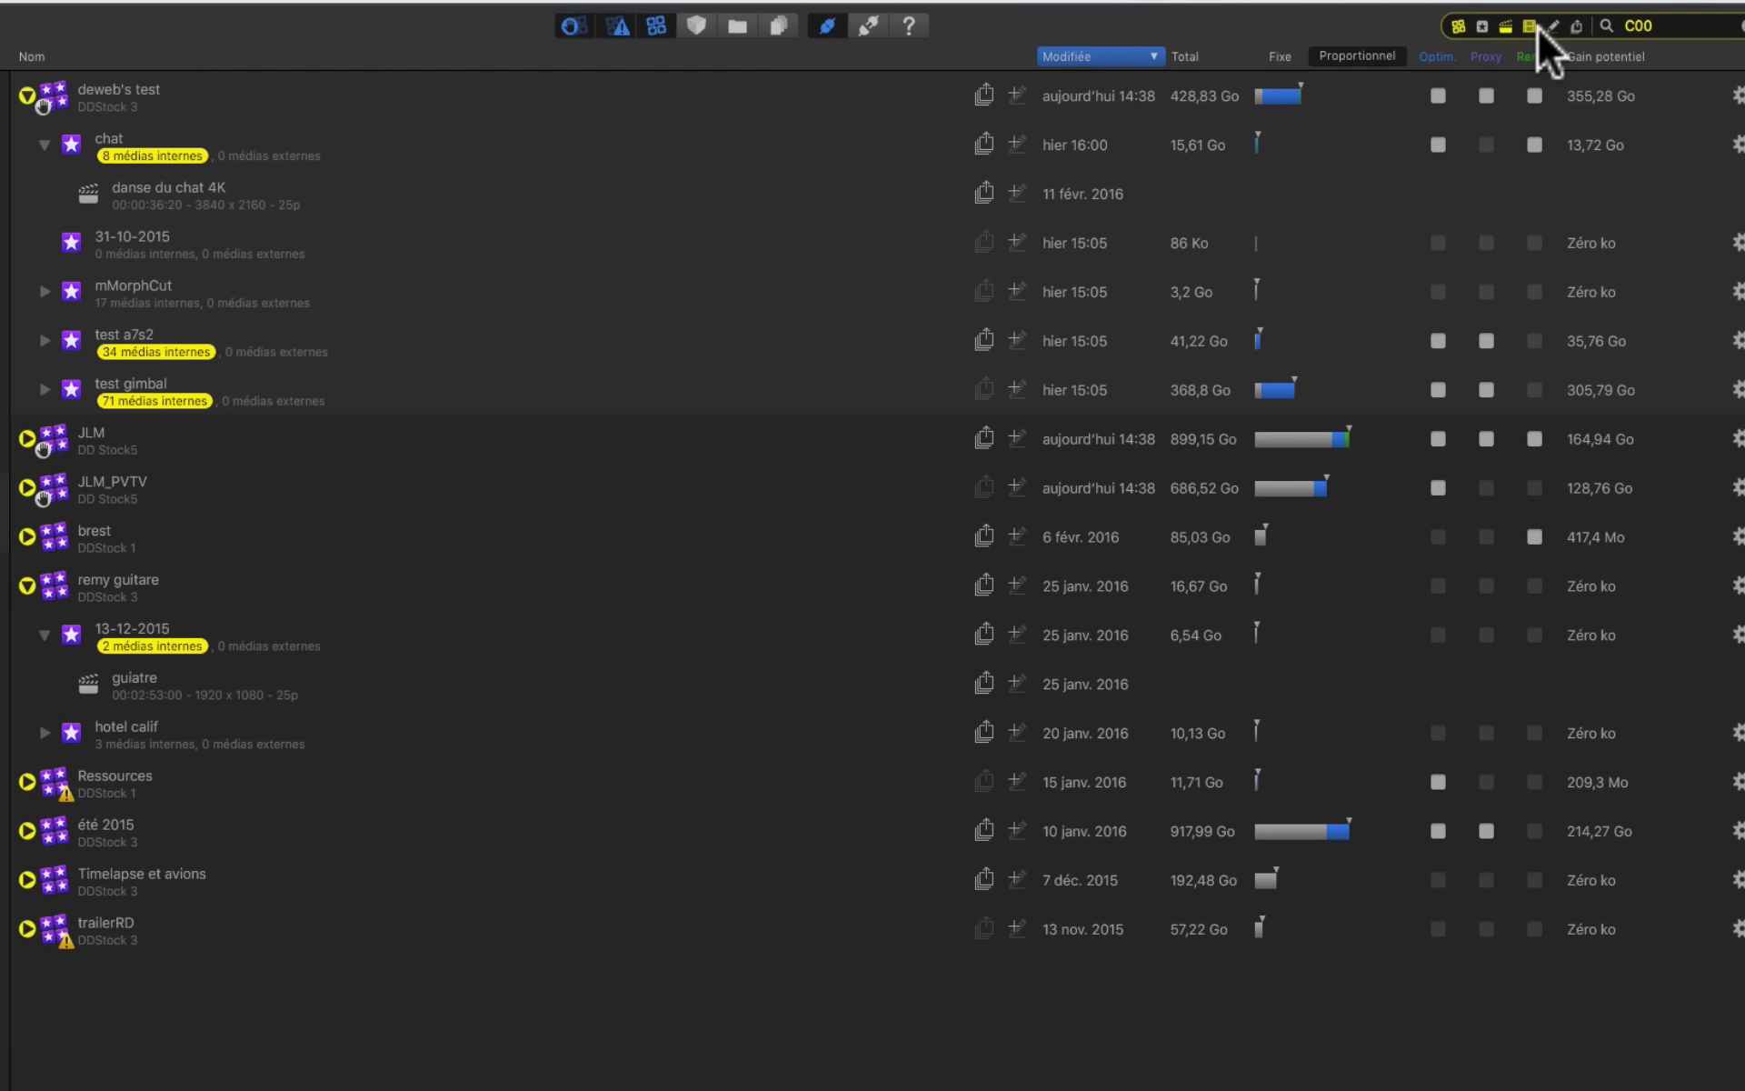
Step: Clear the search text to restore the full library list
{"action": "left_click", "coordinate": [1671, 30]}
{"action": "key", "text": "BackSpace"}
{"action": "key", "text": "BackSpace"}
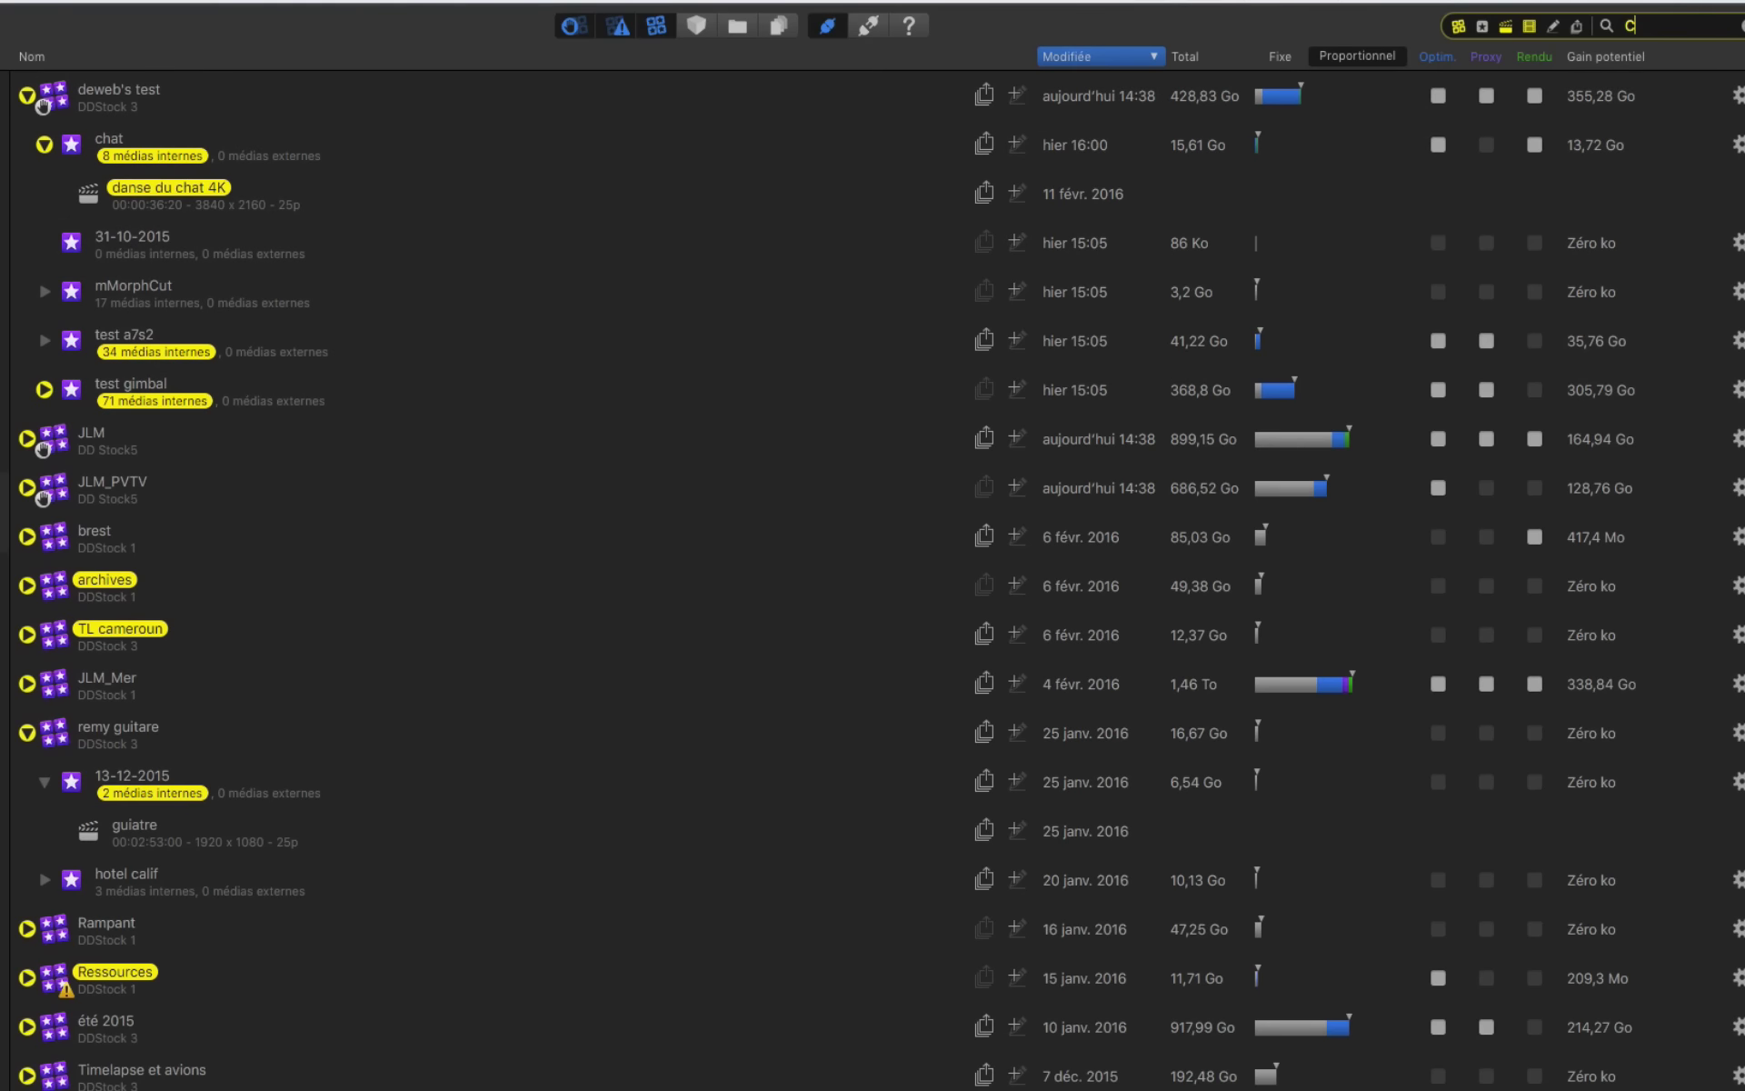
{"action": "key", "text": "BackSpace"}
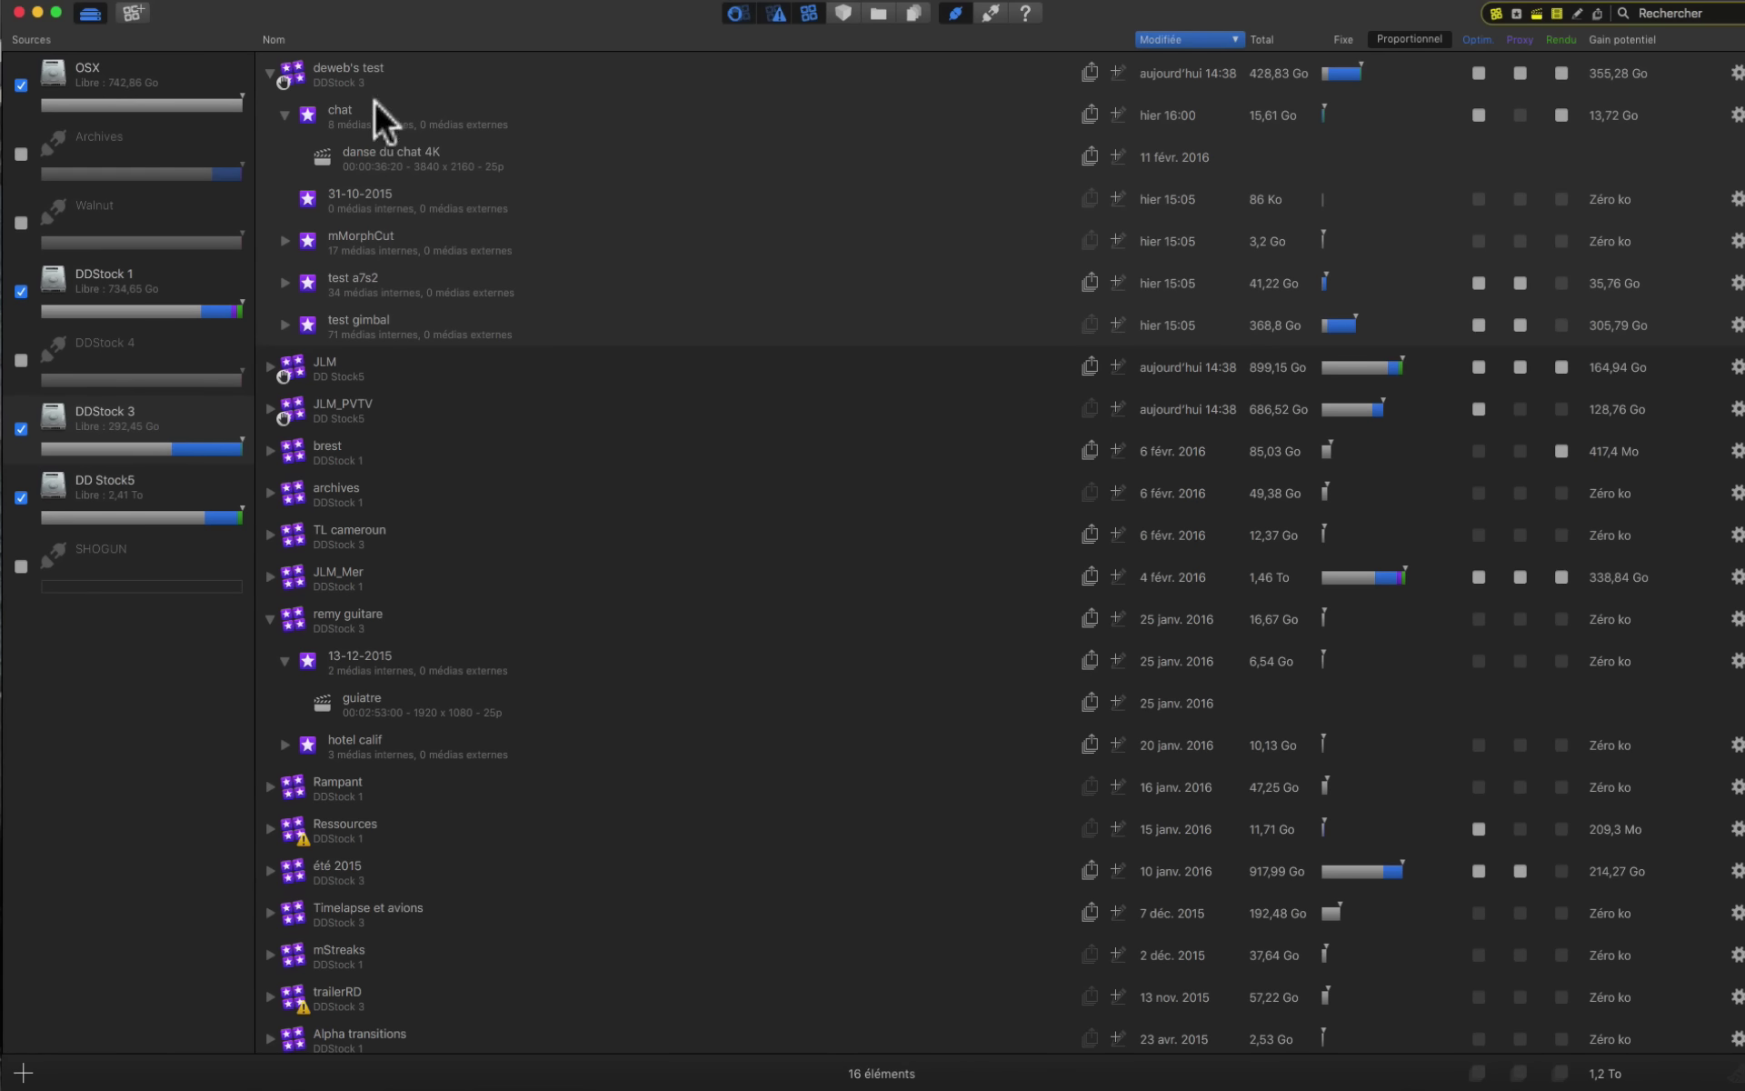
Step: Select the chat event in the deweb's test library and mark its render files for cleaning
{"action": "left_click", "coordinate": [347, 112]}
{"action": "left_click", "coordinate": [1562, 114]}
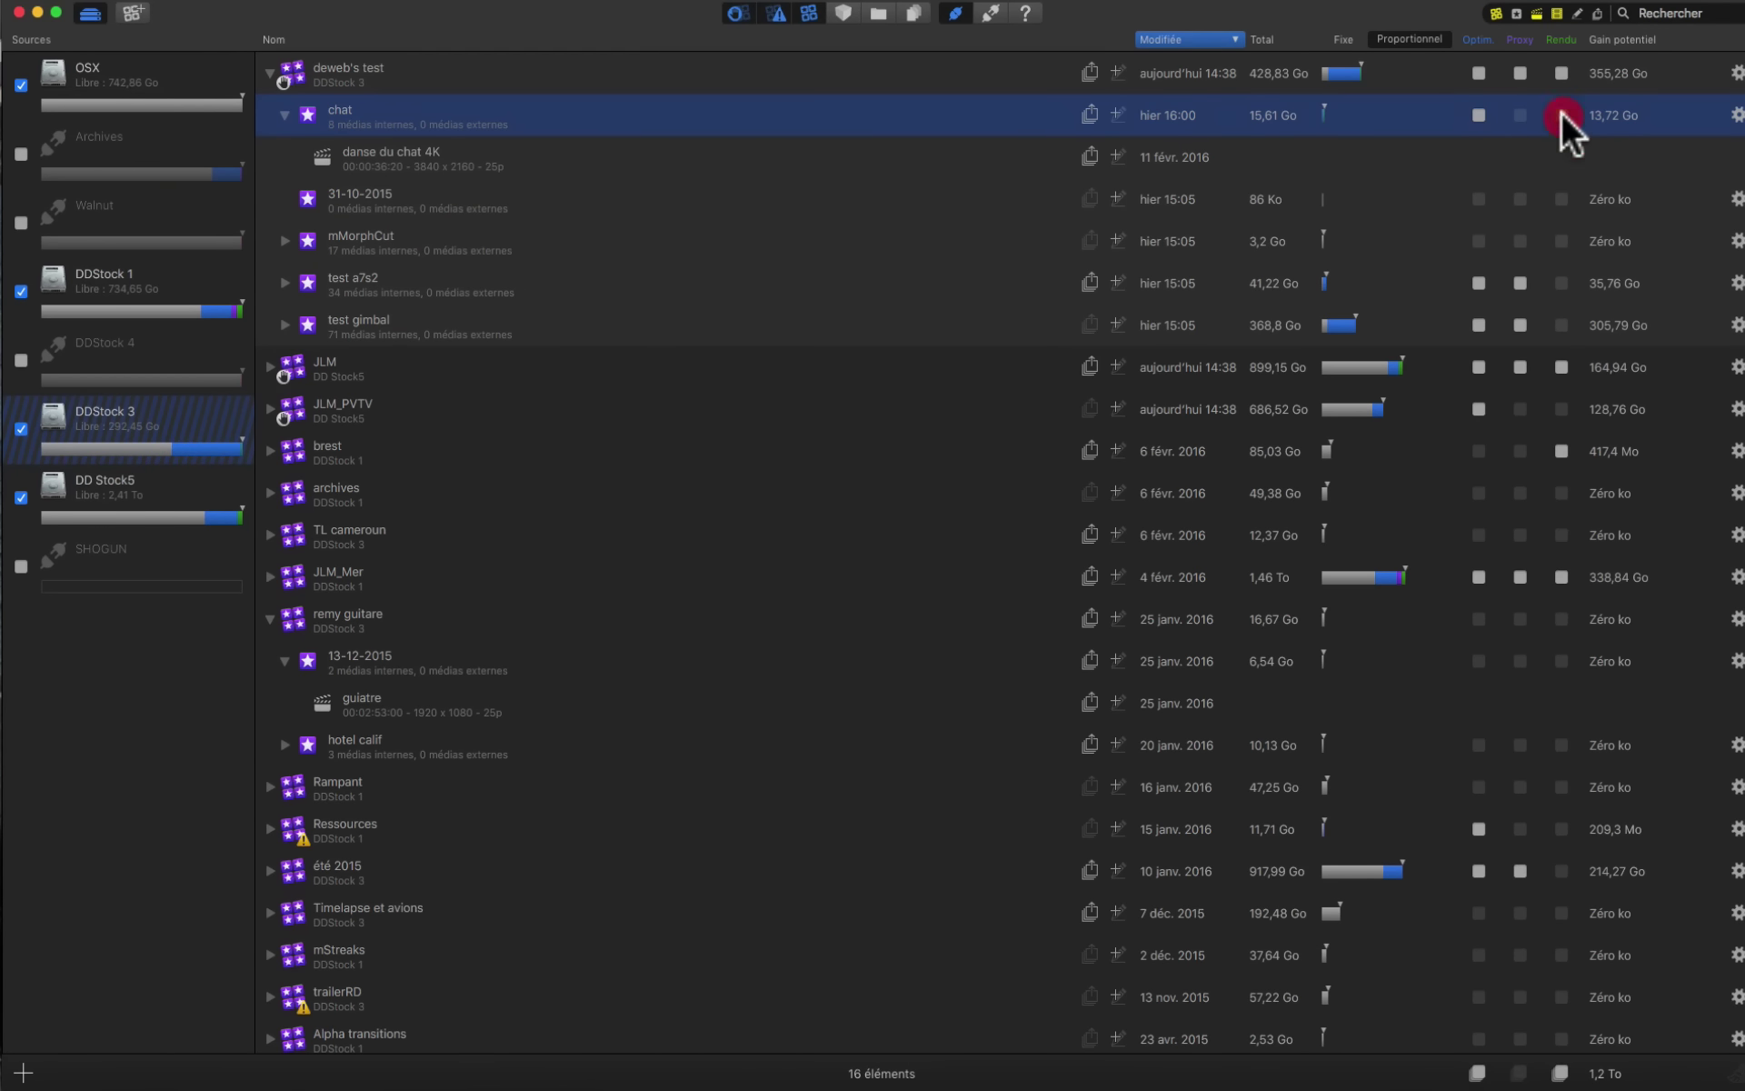